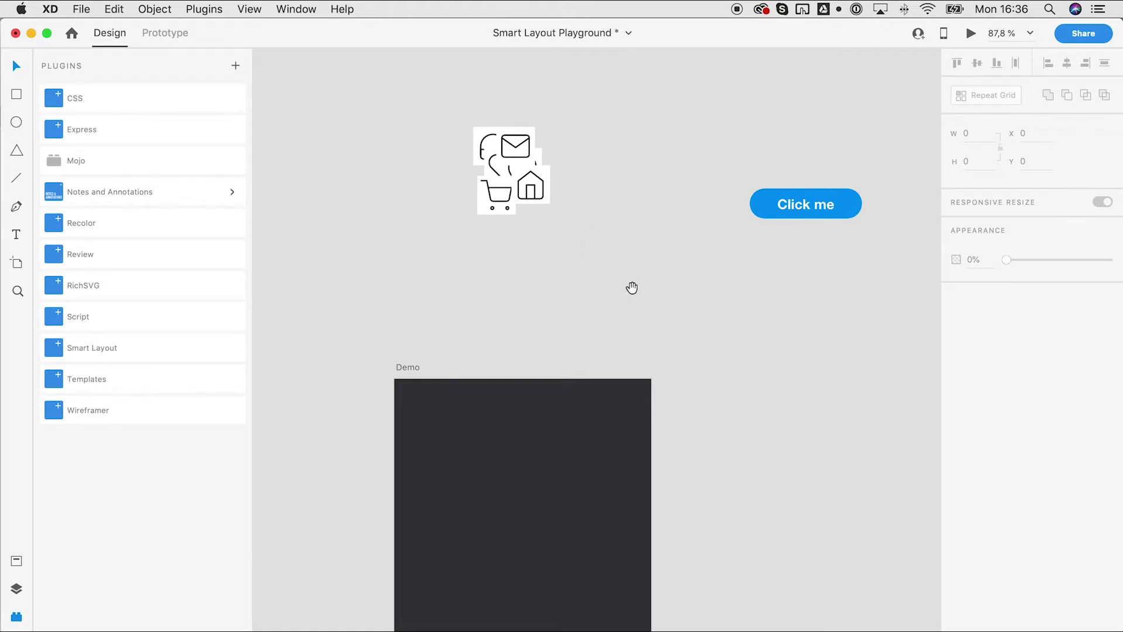
Move the pile of overlapping icons from the pasteboard onto the upper part of the Demo artboard.
scroll(632, 286, "down", 3)
left_click_drag(532, 113, 533, 437)
left_click_drag(567, 516, 532, 255)
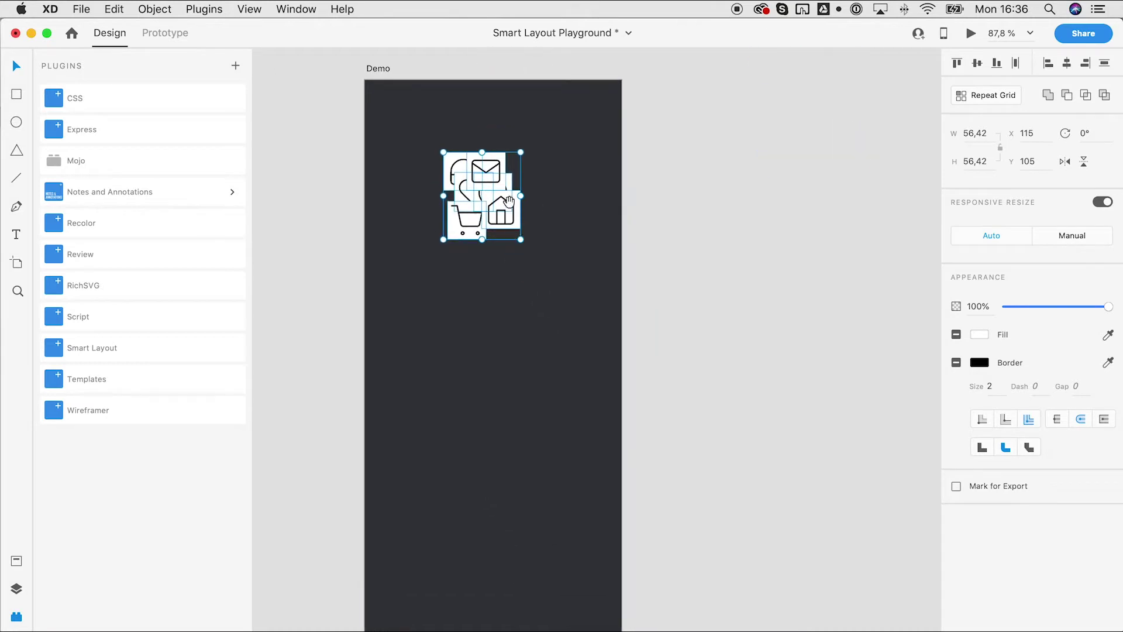
left_click_drag(499, 183, 501, 237)
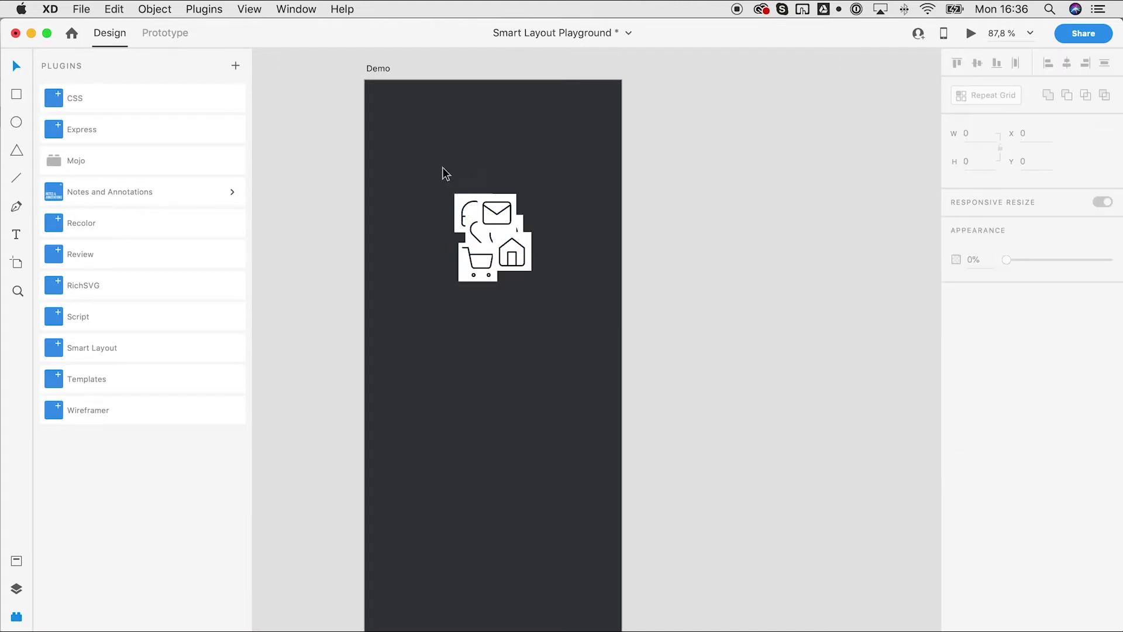
Turn the overlapping icons into a vertically stacked Smart Layout container and shift it to about X 138, Y 147.
left_click_drag(444, 173, 554, 313)
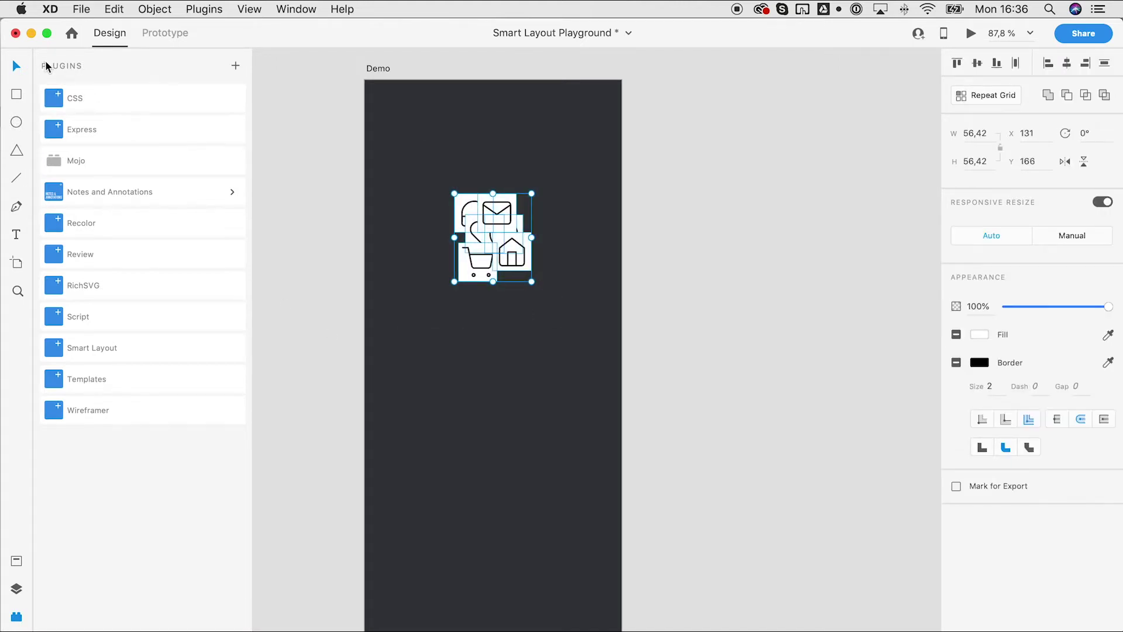
left_click(91, 355)
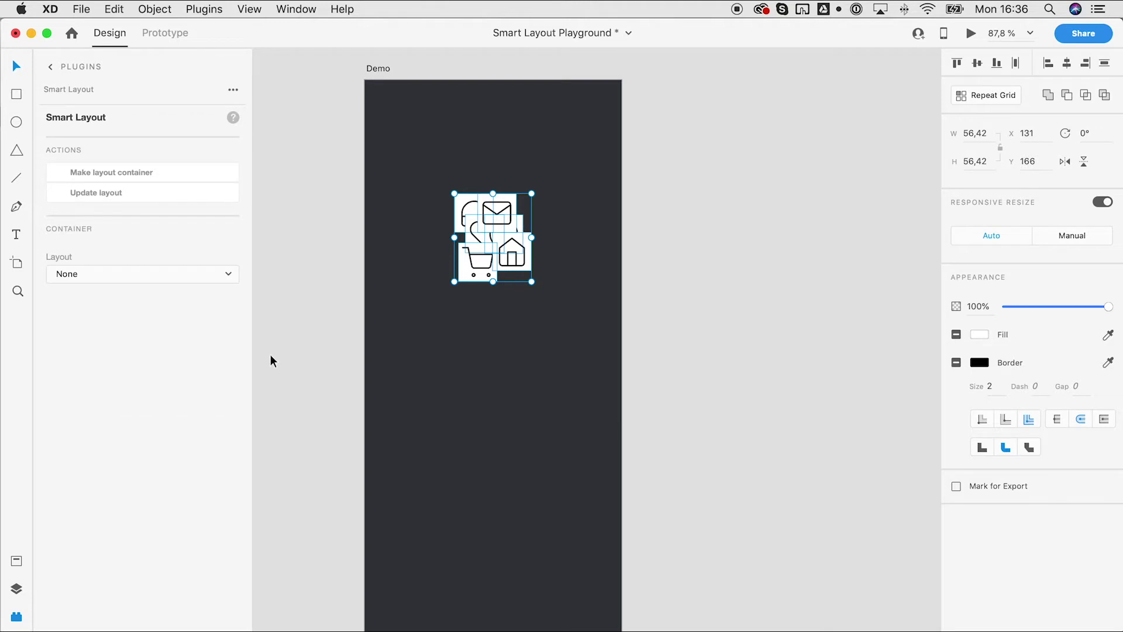
left_click(163, 172)
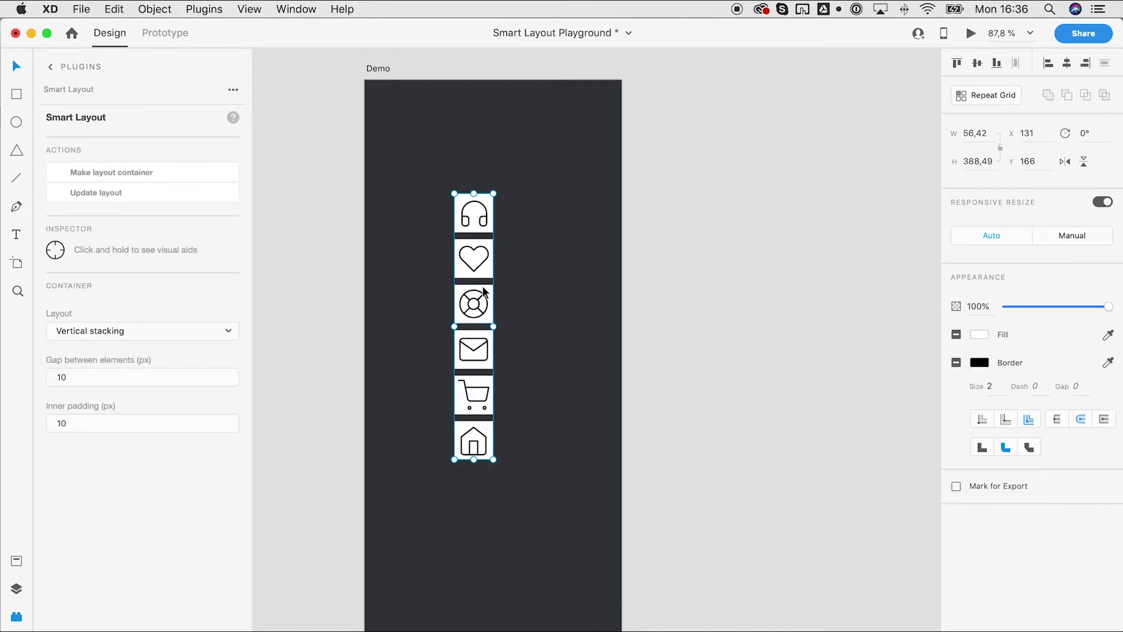
left_click_drag(477, 268, 481, 255)
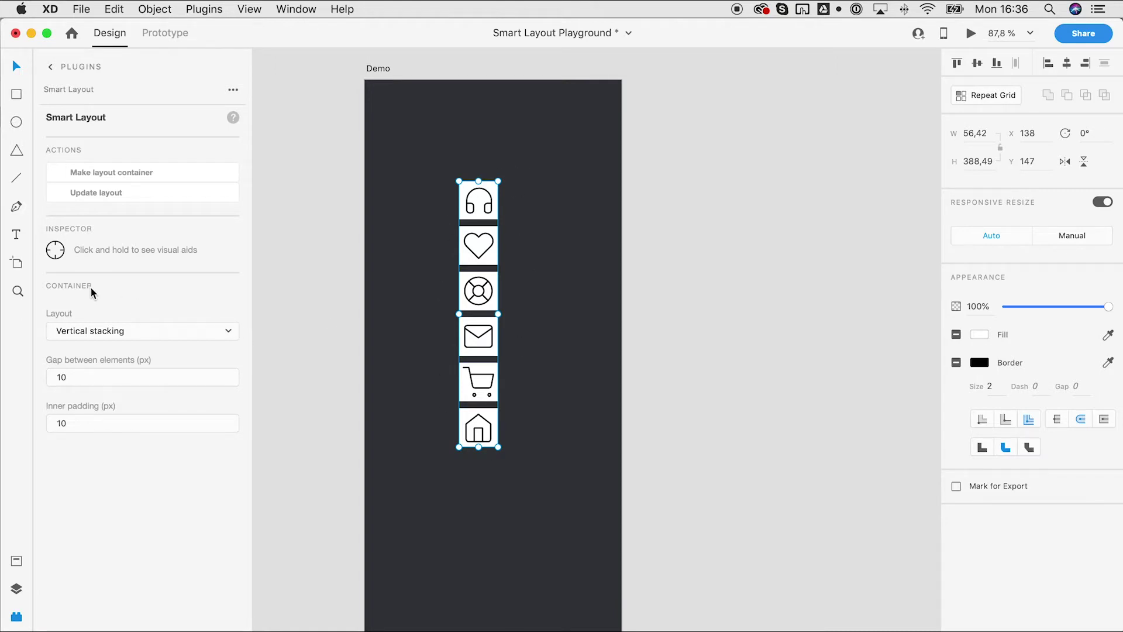
Try different gaps between the stacked icons, starting with 2 px and ending with 3 px.
left_click(78, 377)
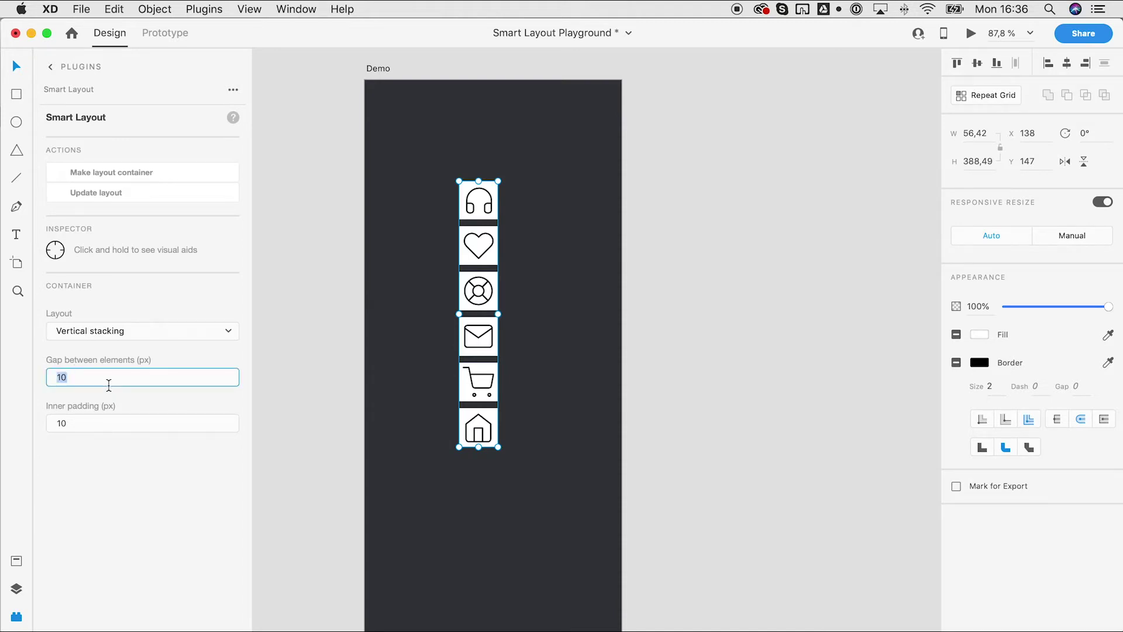
type("2")
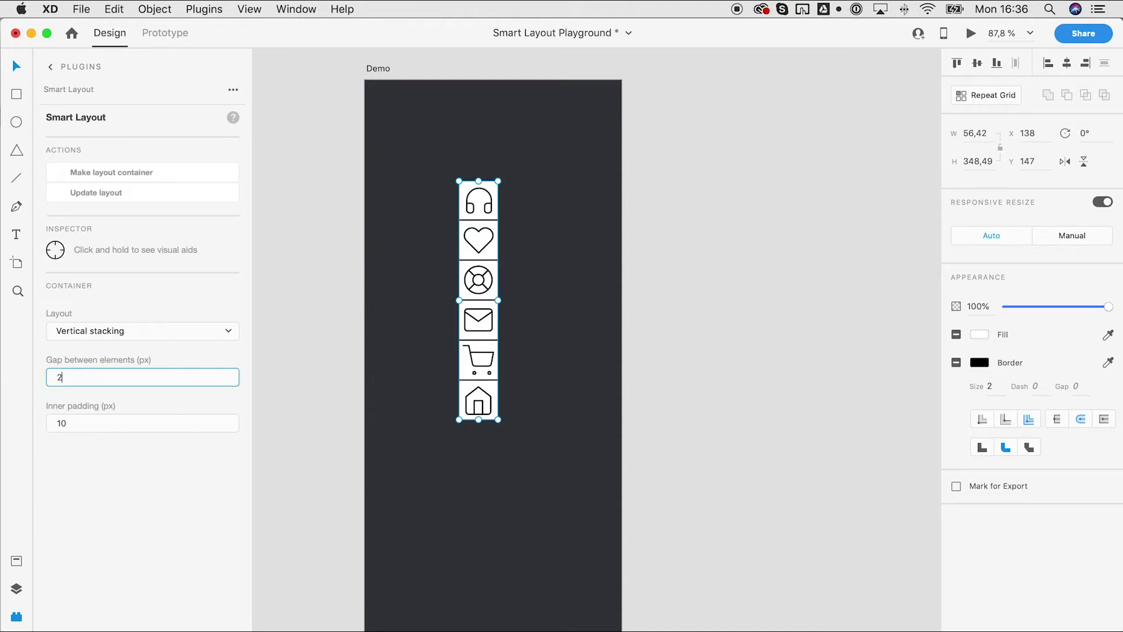
key("BackSpace")
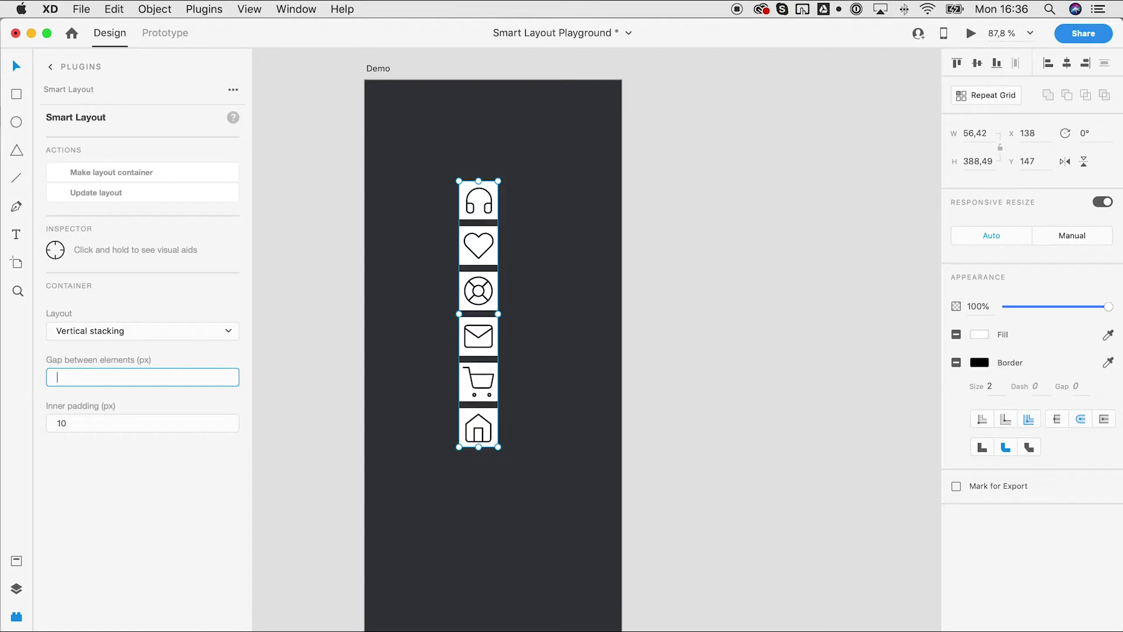
type("99")
key("BackSpace")
key("BackSpace")
type("0")
left_click(484, 308)
scroll(485, 309, "up", 2)
scroll(485, 308, "right", 2)
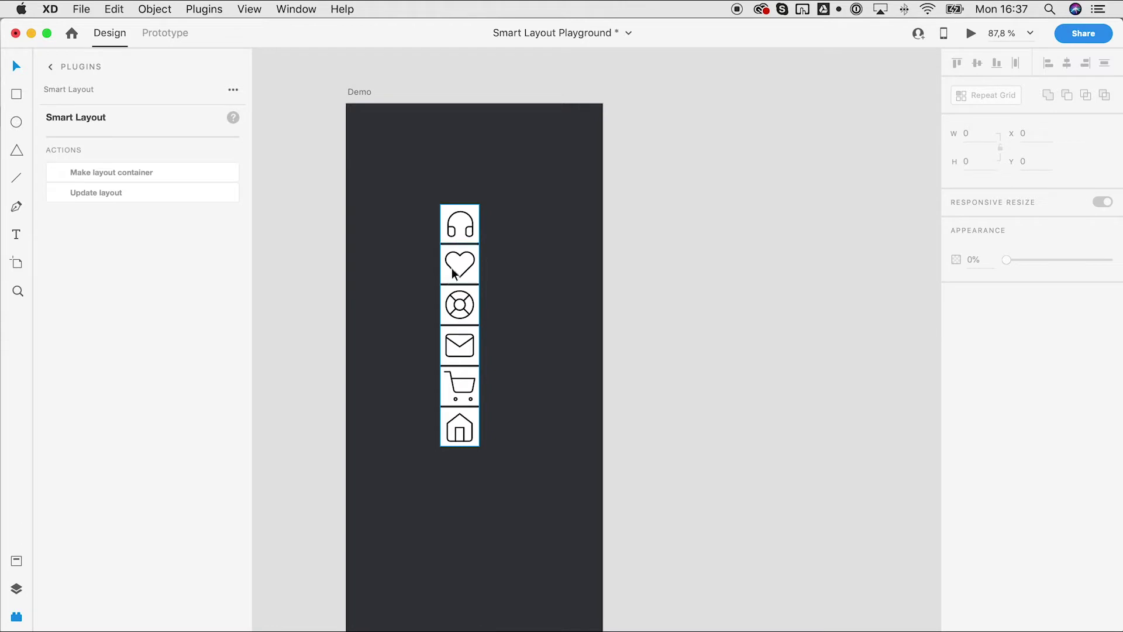
Reorder the lifebuoy icon within the stack using the Smart Layout move options, ending directly below the mail icon.
left_click(461, 308)
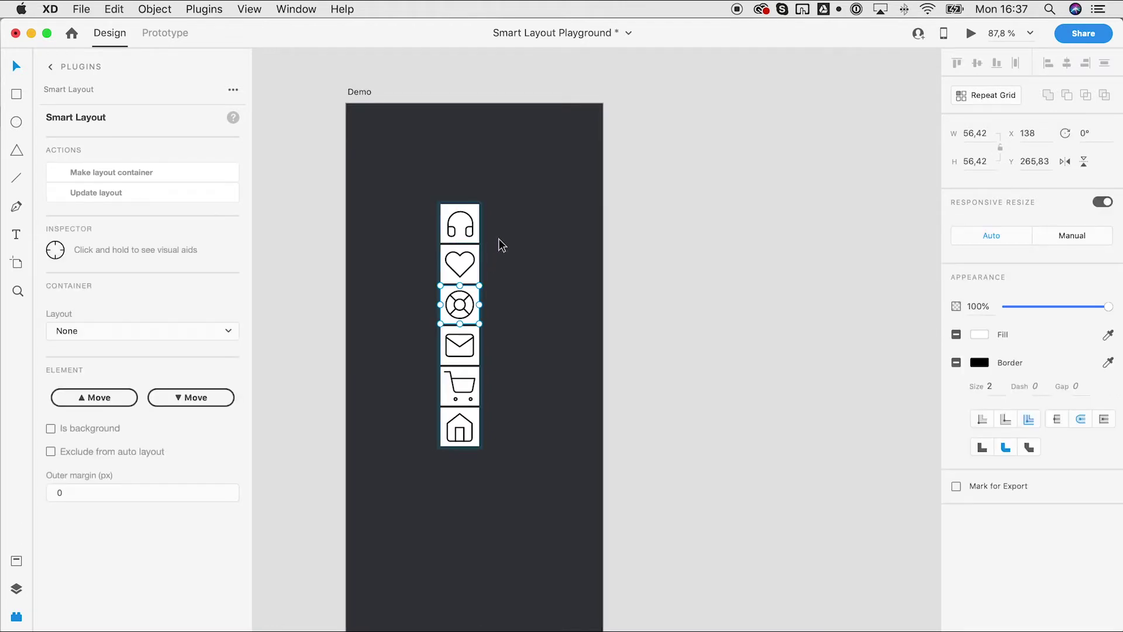
left_click(468, 224)
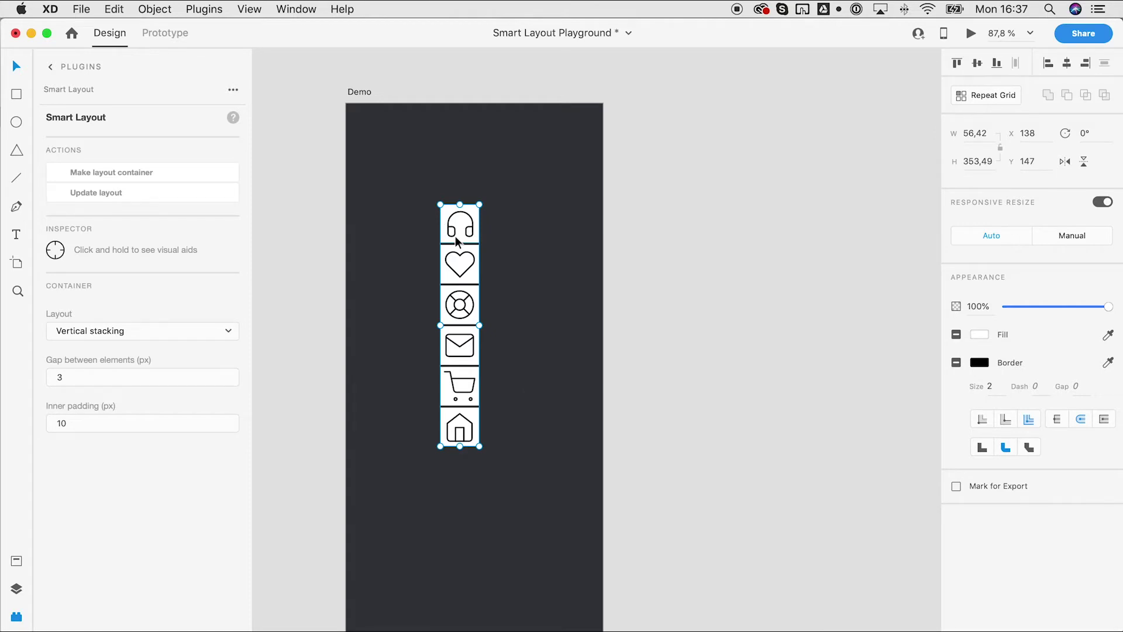
left_click(462, 307)
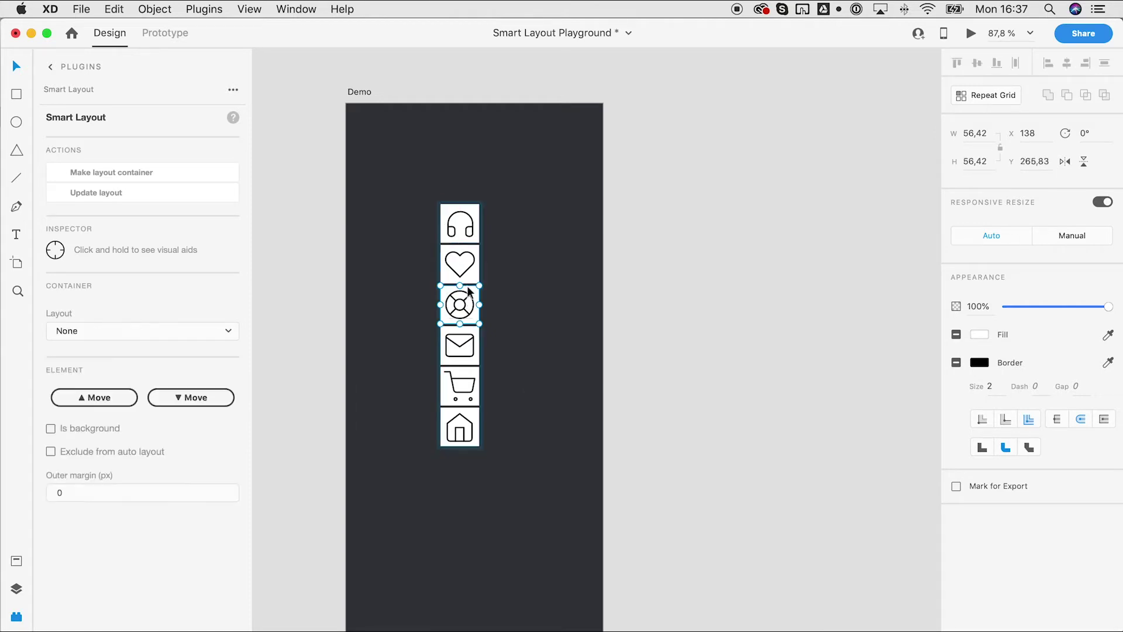
left_click_drag(468, 290, 457, 348)
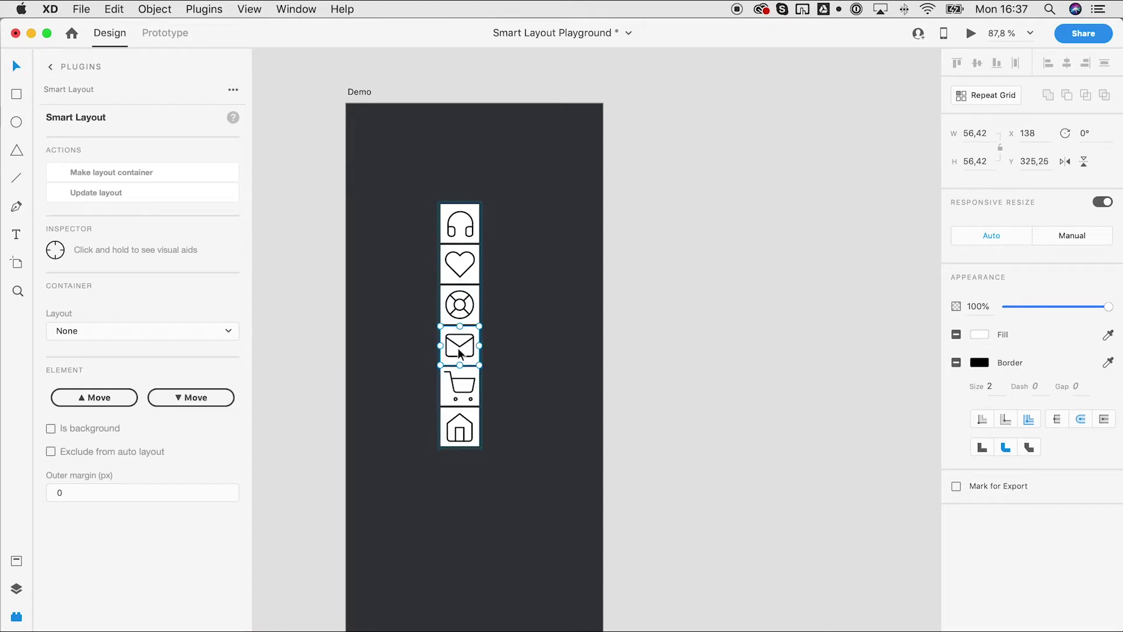
left_click(459, 313)
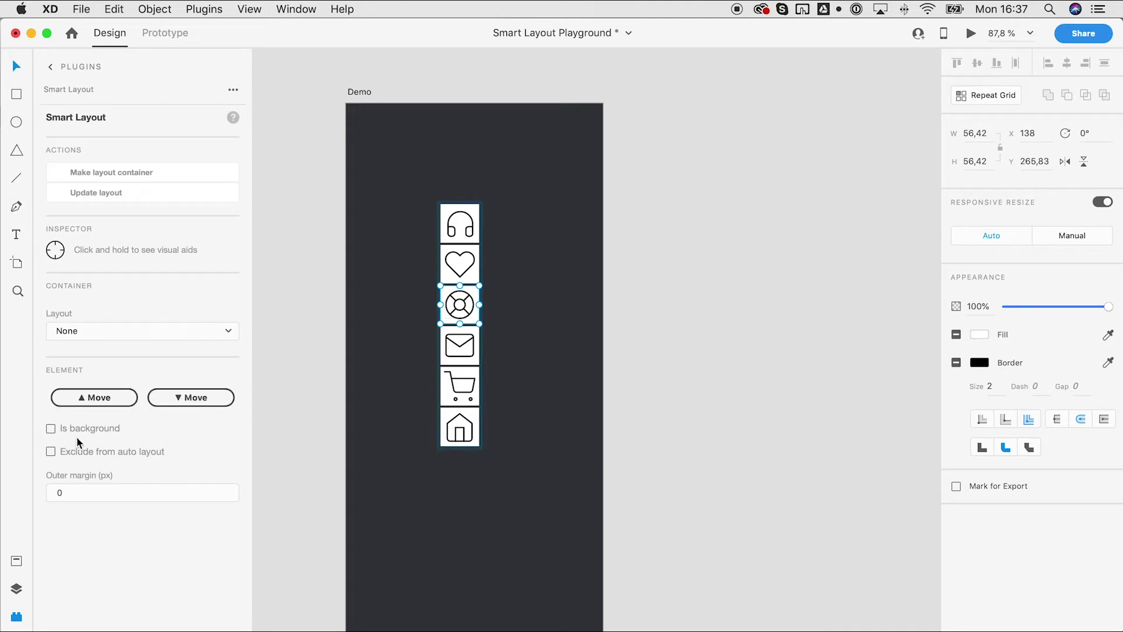
left_click(92, 401)
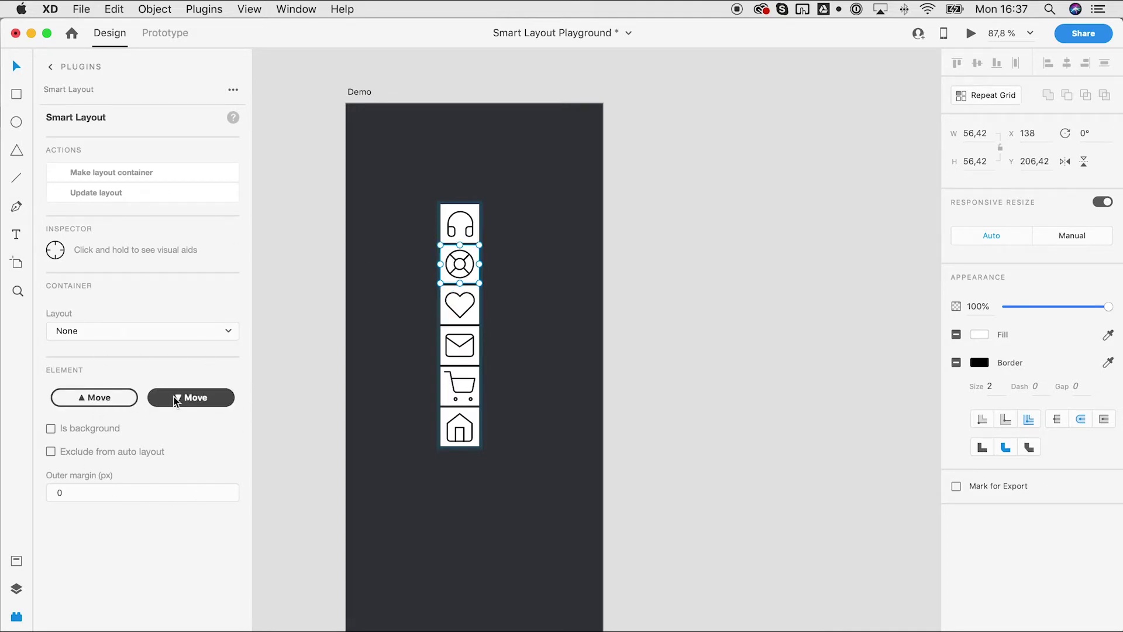
left_click(174, 398)
left_click(113, 397)
left_click(159, 400)
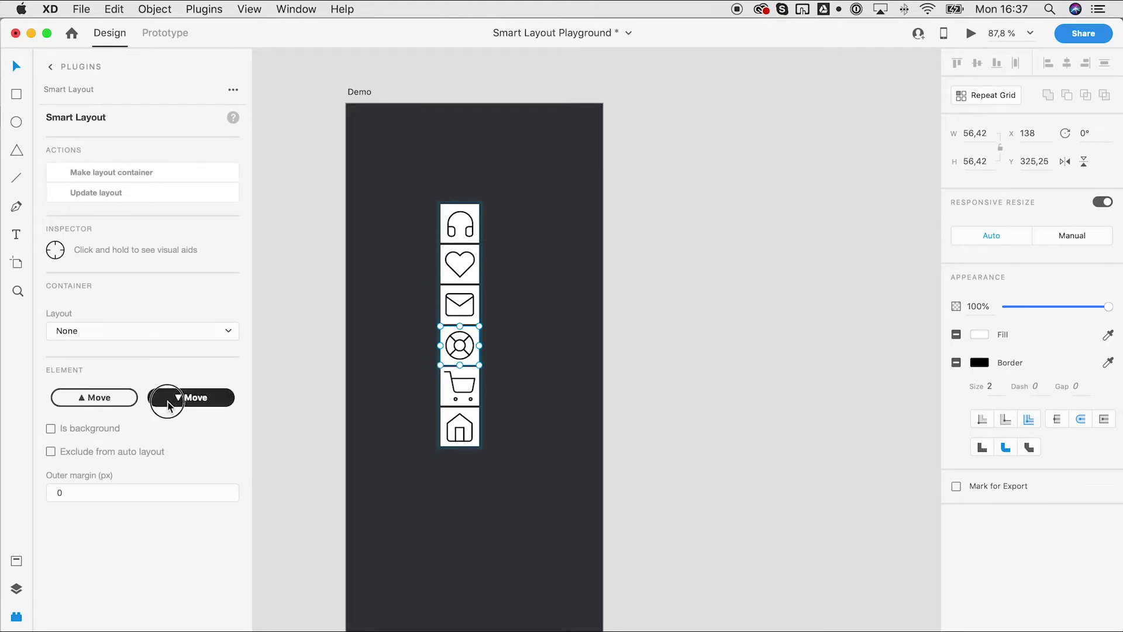
left_click(165, 399)
left_click(104, 400)
left_click(178, 398)
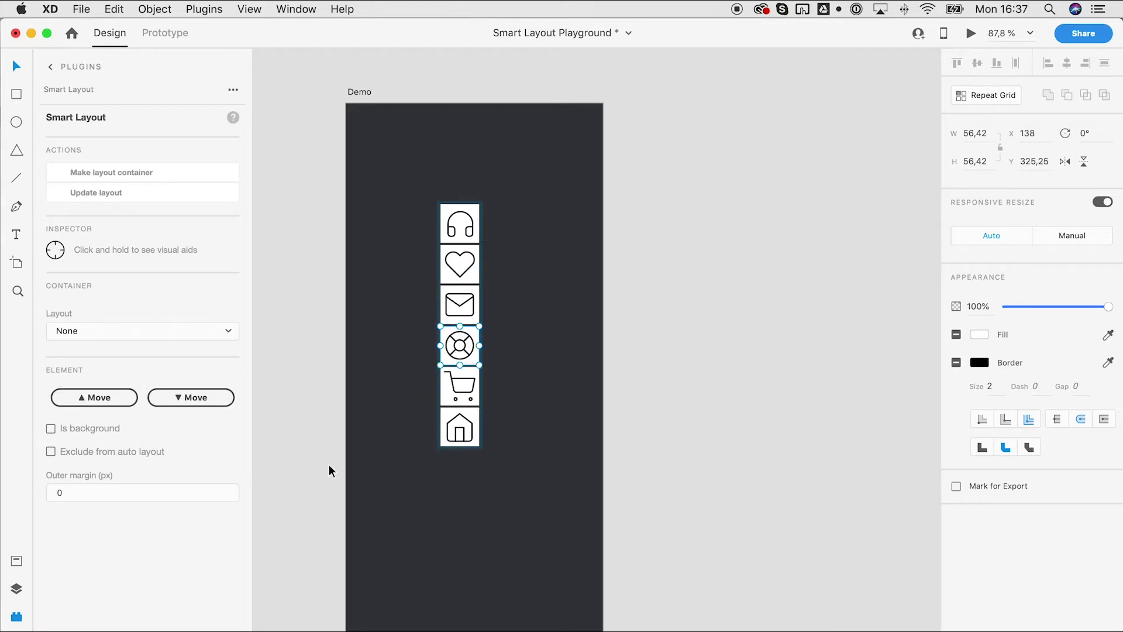
Try outer margins of "20 0" and "10 20 30 40" px on the lifebuoy icon.
left_click(85, 493)
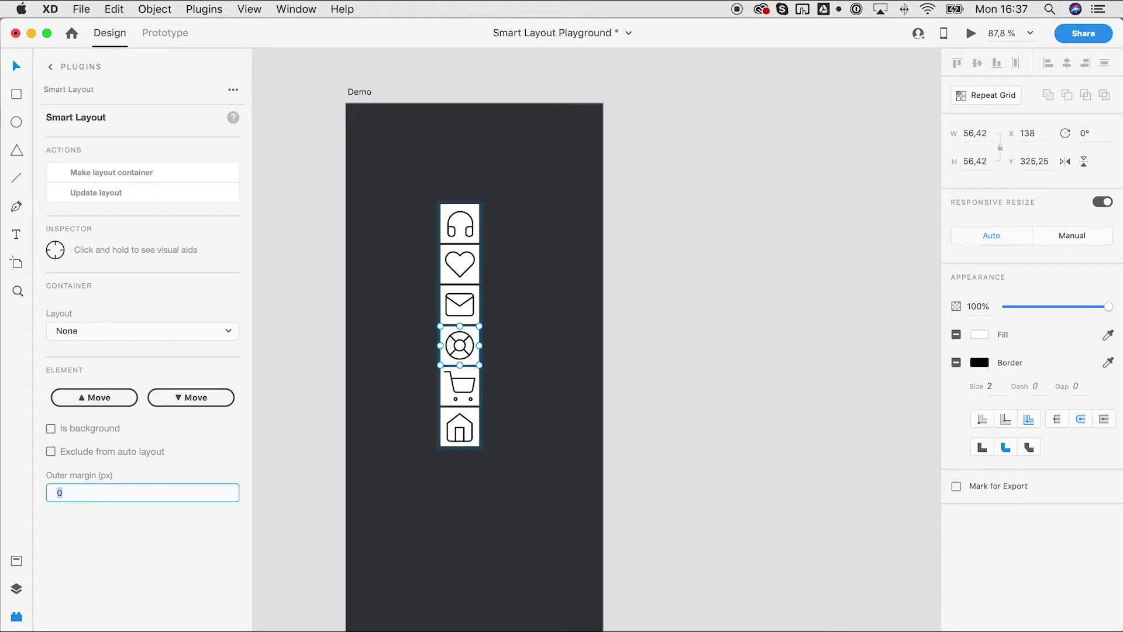
type("20 0")
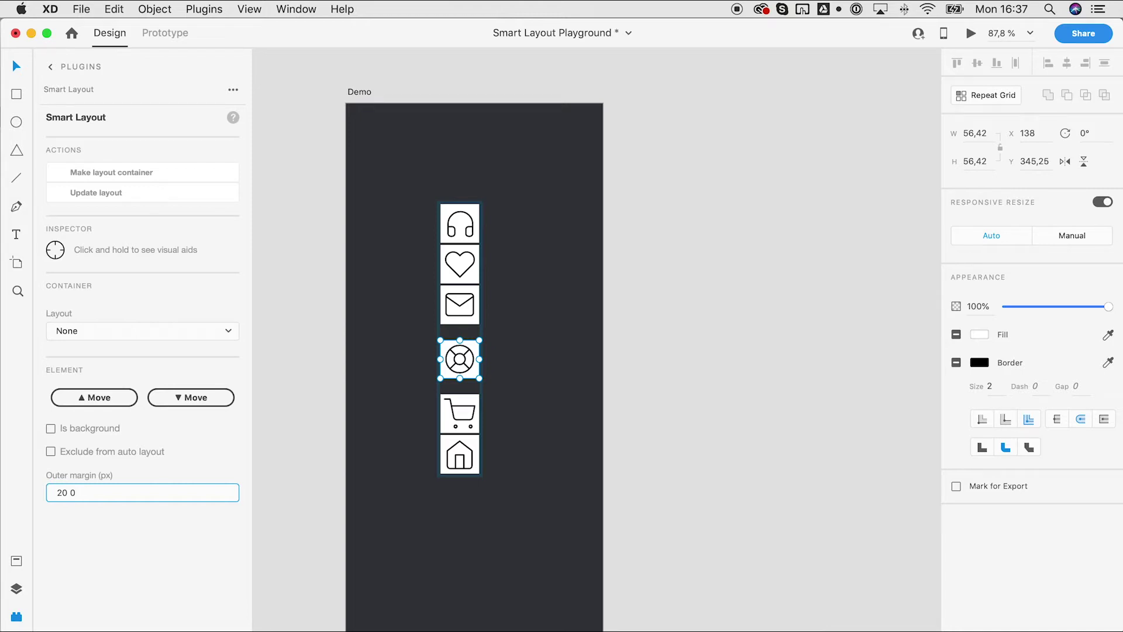
key("super+a")
type("10 20 30")
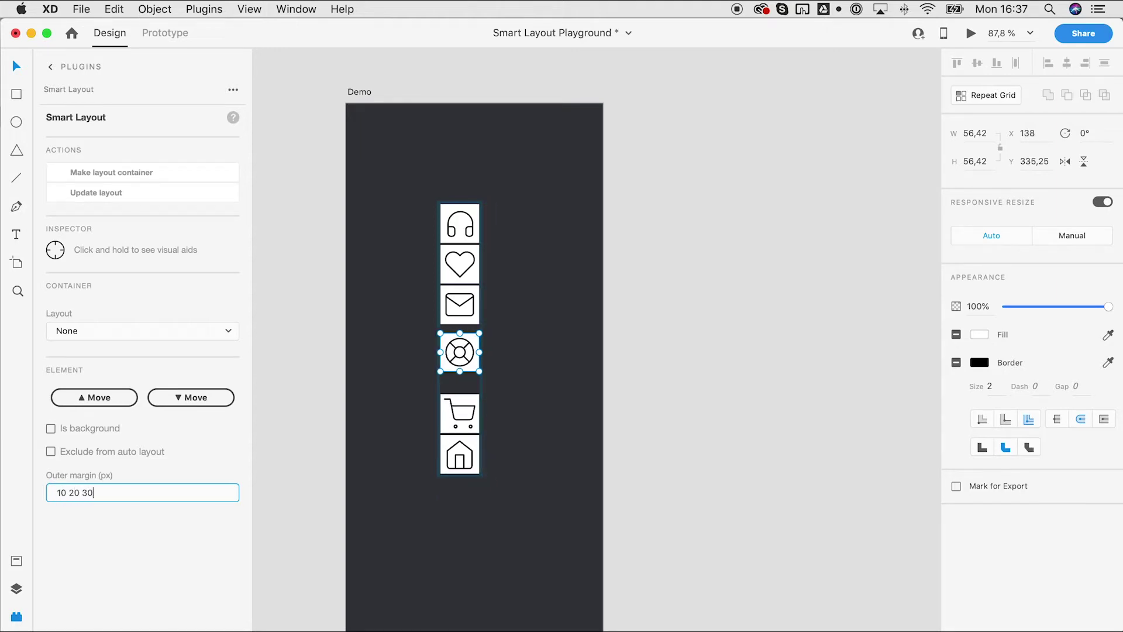
type(" 40")
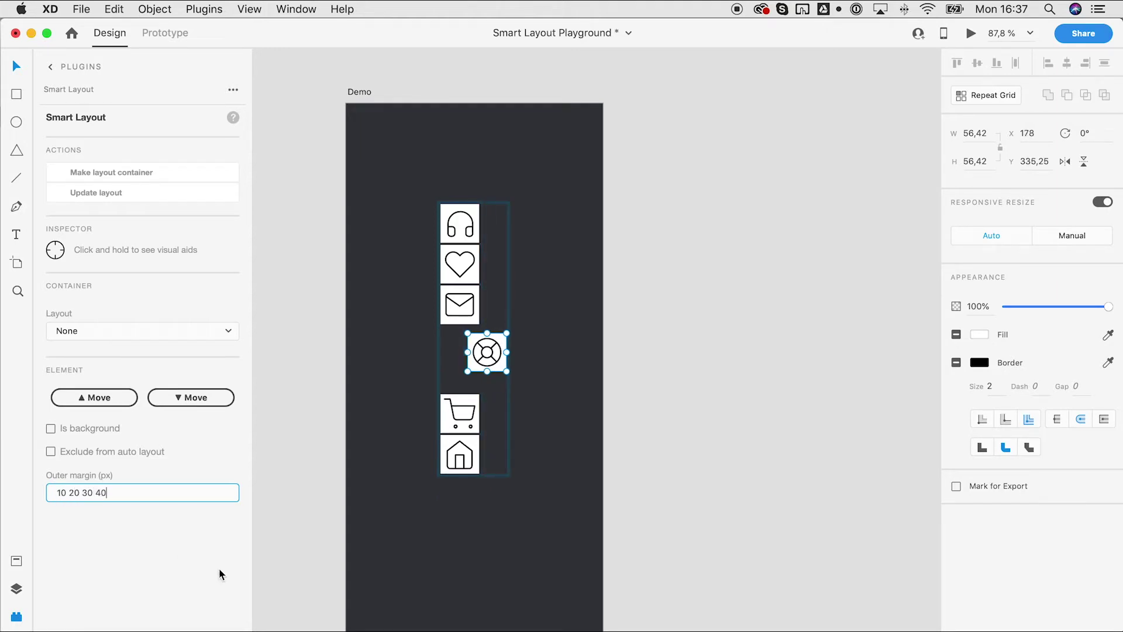
triple_click(58, 492)
double_click(74, 492)
double_click(87, 492)
double_click(100, 492)
left_click(123, 492)
Set the lifebuoy icon's outer margin to "20 0" px.
left_click_drag(122, 492, 50, 492)
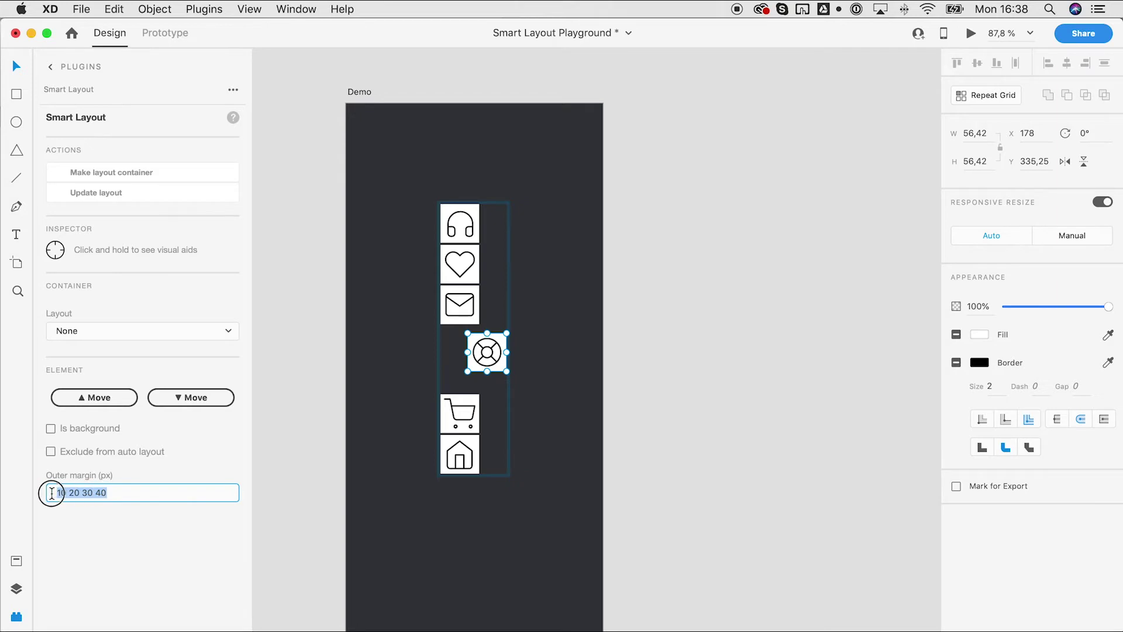
type("20 0")
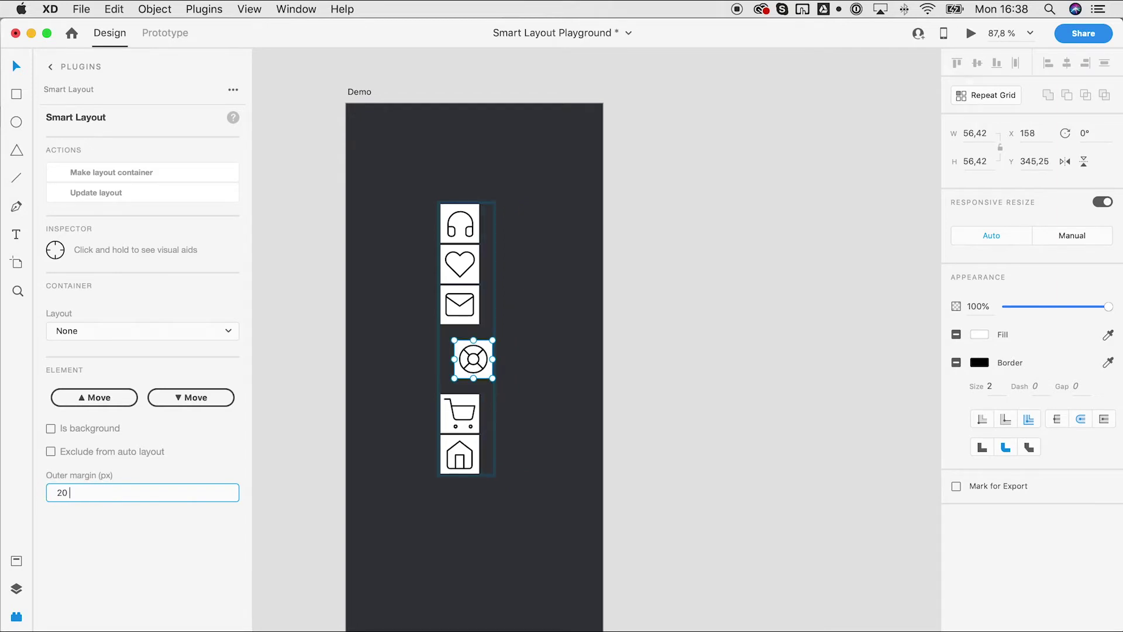
double_click(62, 492)
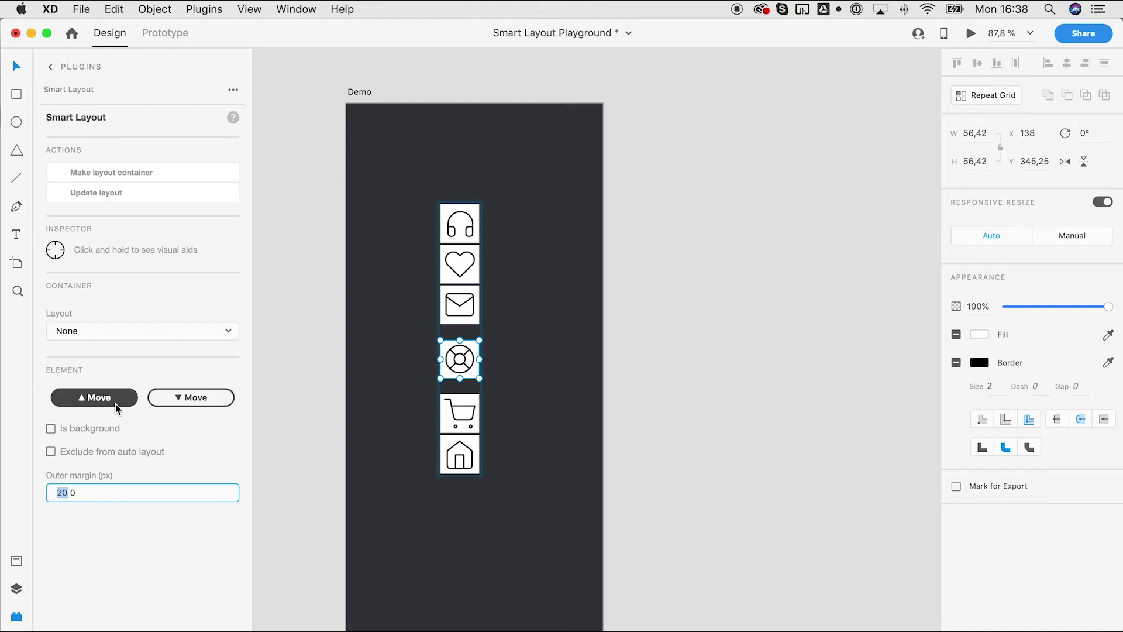
Move the lifebuoy icon with its margin up and down the stack, returning it to the place below the mail icon.
left_click(99, 398)
left_click(153, 400)
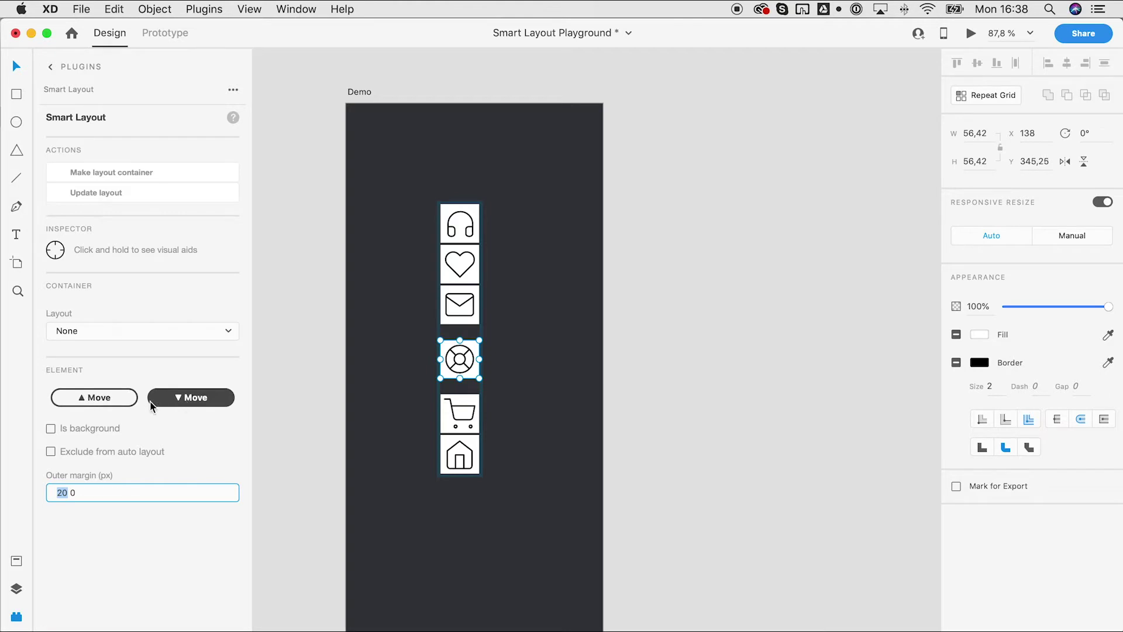
left_click(117, 399)
left_click(192, 399)
left_click(192, 399)
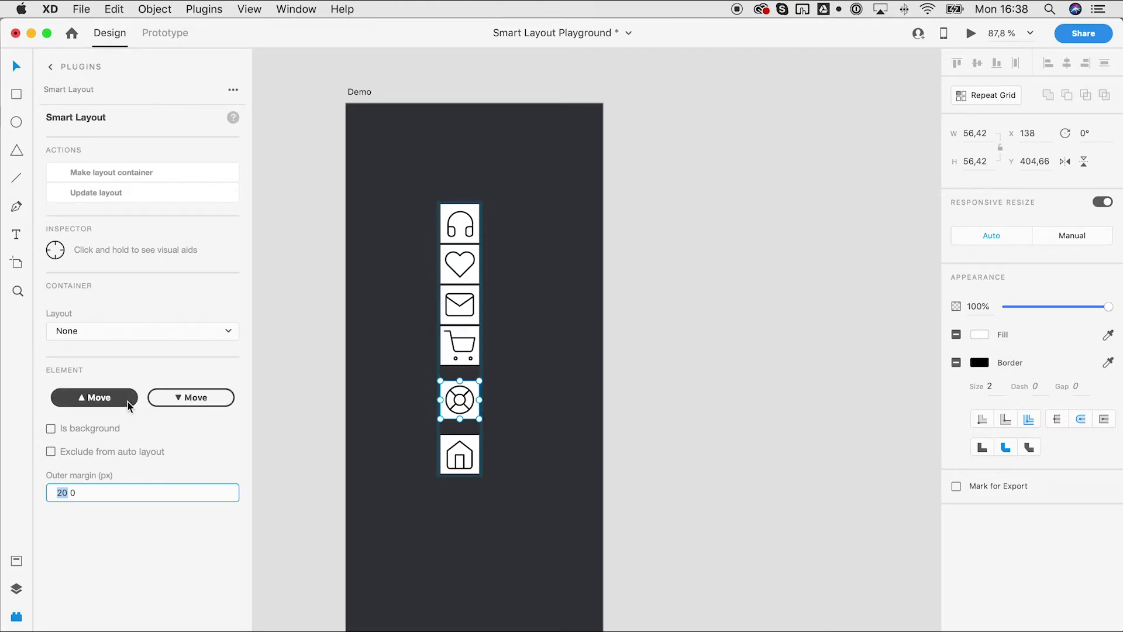
left_click(127, 401)
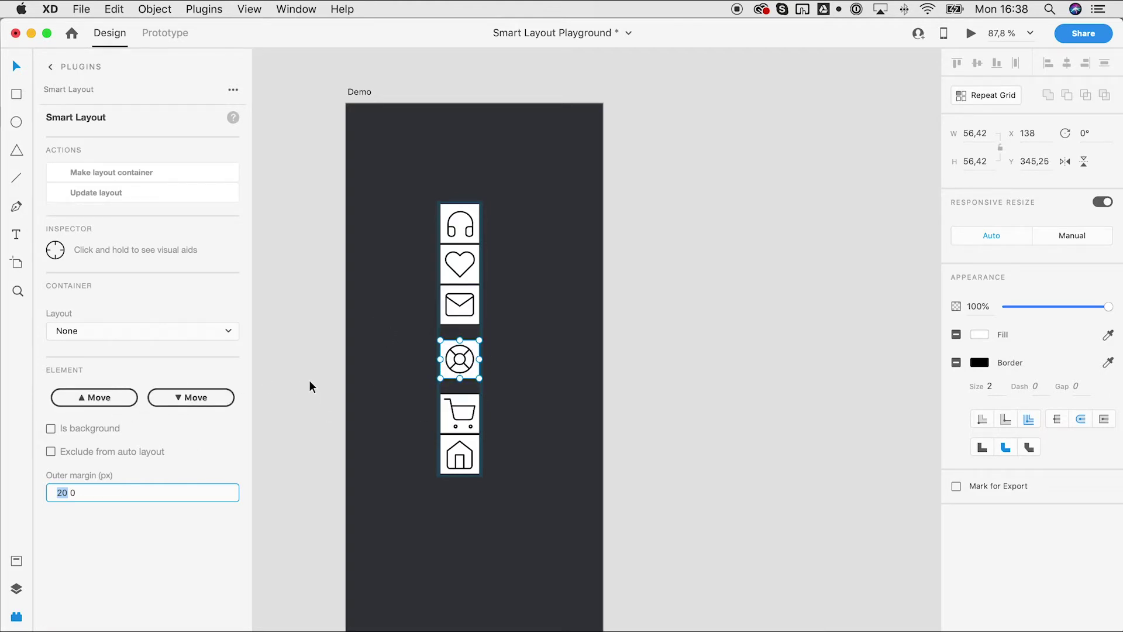
Select the whole icon container and examine its gaps and margins with the Smart Layout inspector's visual aids.
left_click(433, 367)
left_click(442, 368)
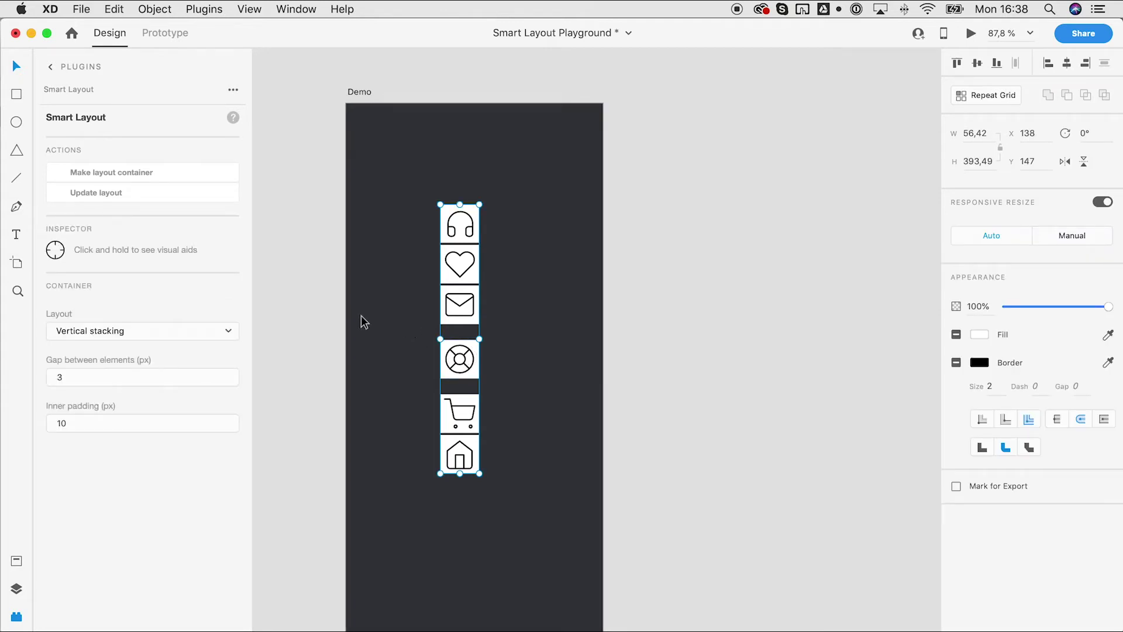
left_click(57, 253)
left_click(57, 253)
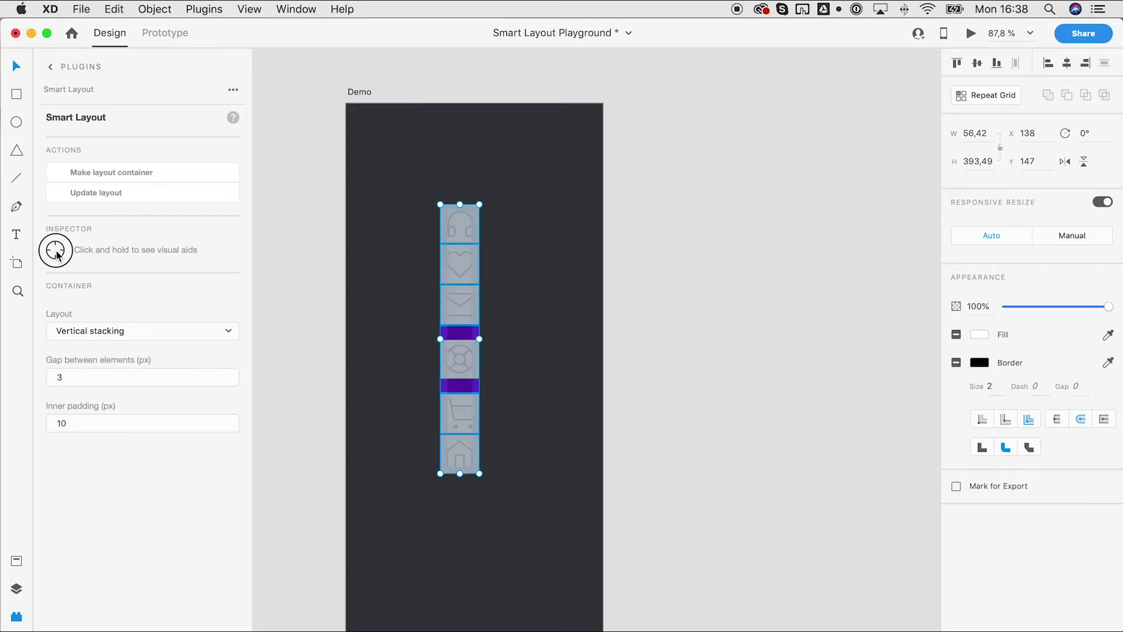
left_click(57, 253)
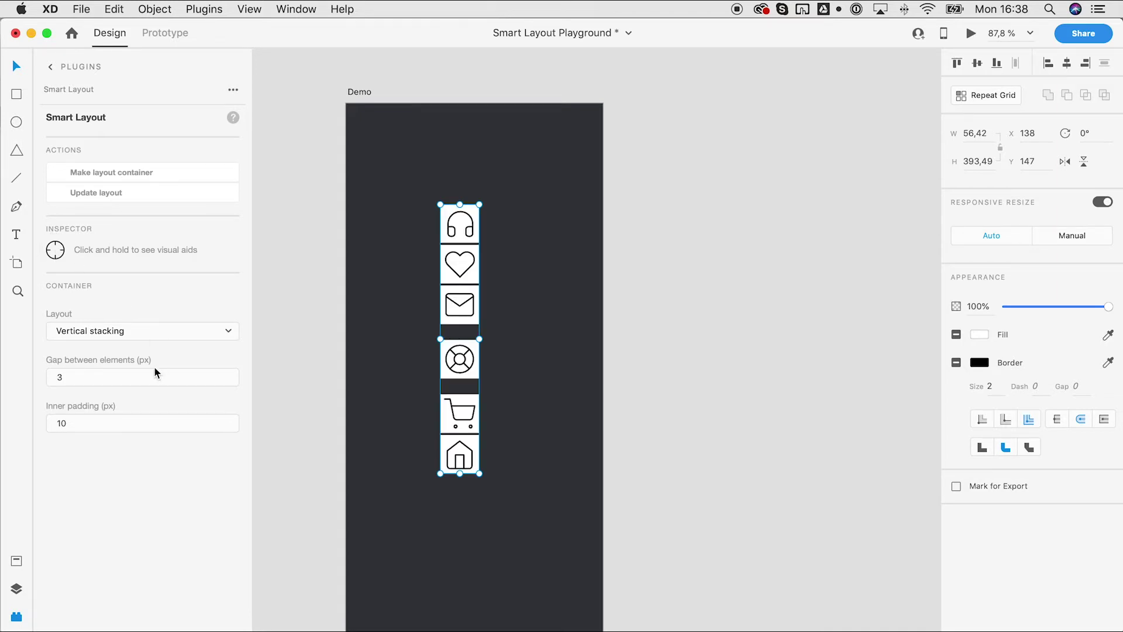
Set the container's gap between elements to 10 px and check the spacing with the inspector's visual aids.
left_click(123, 376)
type("10")
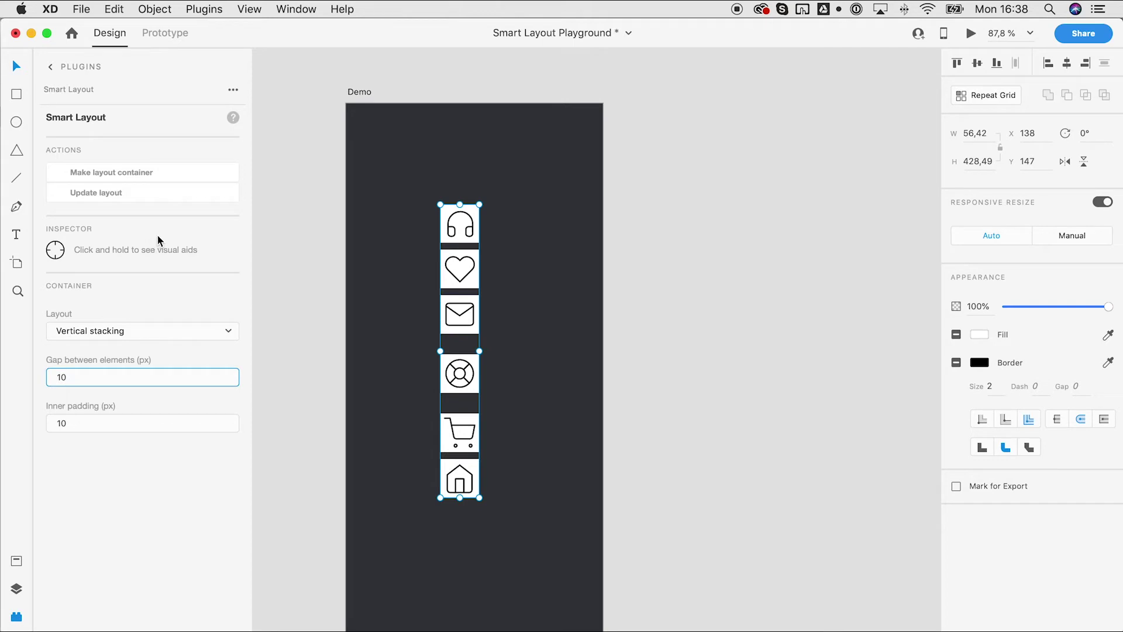
left_click(58, 251)
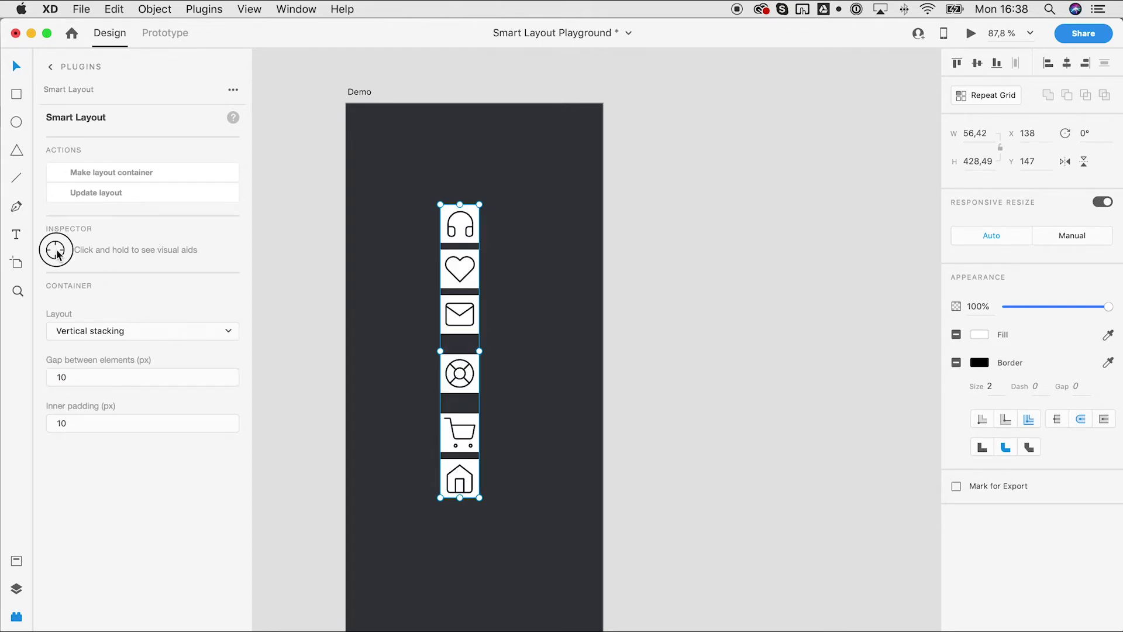
left_click(57, 252)
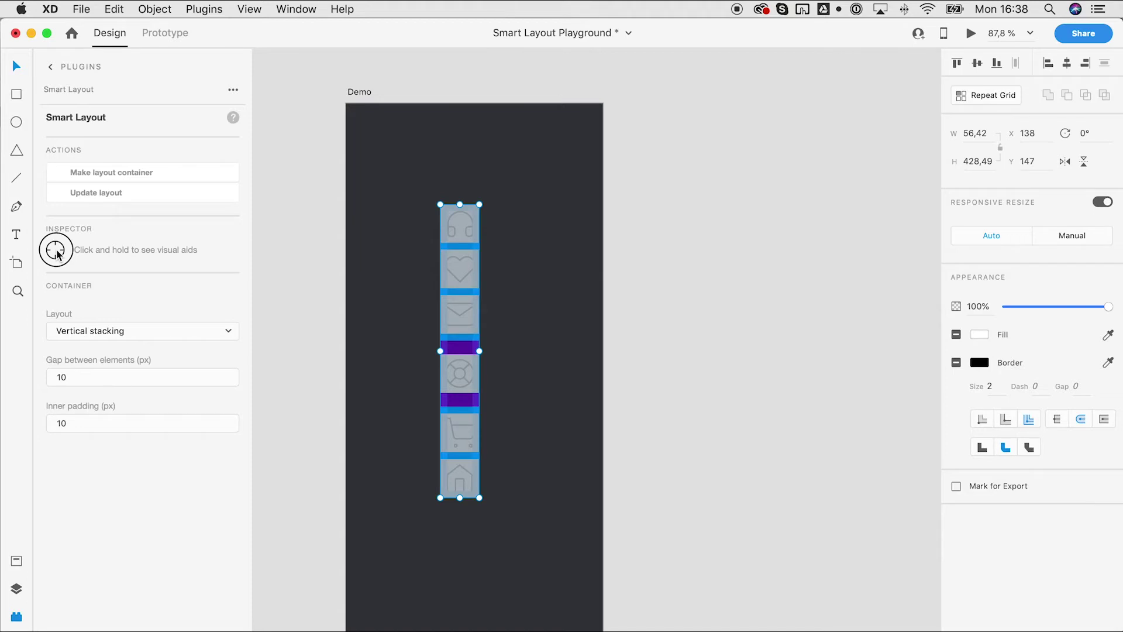
left_click(57, 252)
left_click(57, 252)
Draw a rectangle of about 198 × 53 px in the empty area below the blue "Click me" button.
left_click(709, 199)
left_click_drag(681, 193, 486, 272)
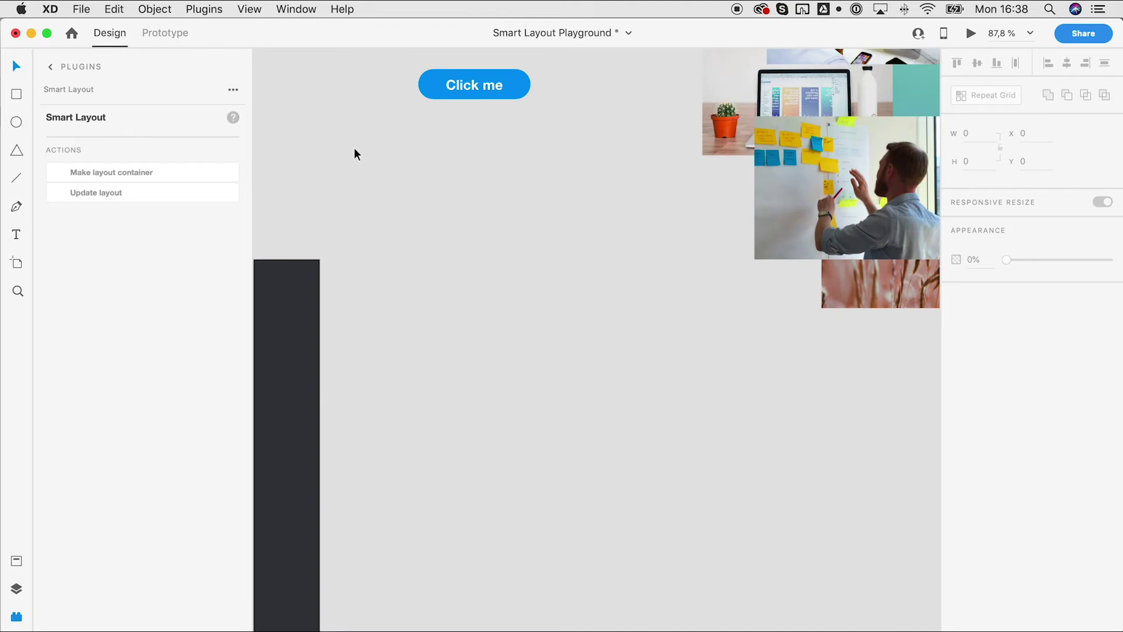
left_click(17, 97)
left_click_drag(440, 343, 576, 381)
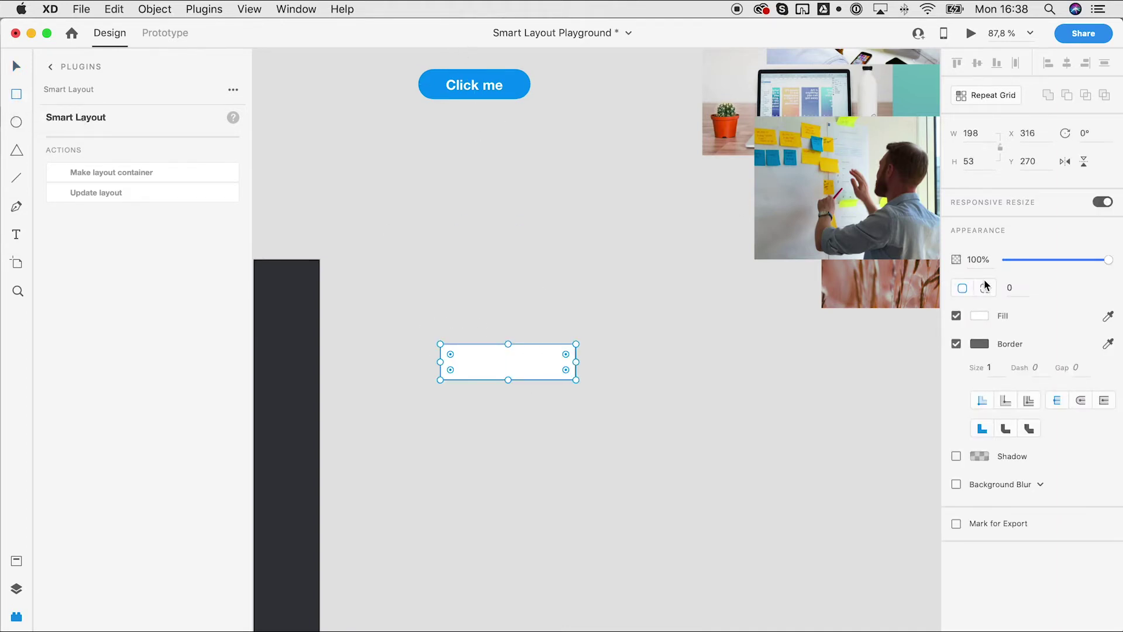
Style the new rectangle as a button shape with no border, a blue fill and fully rounded corners.
left_click(956, 344)
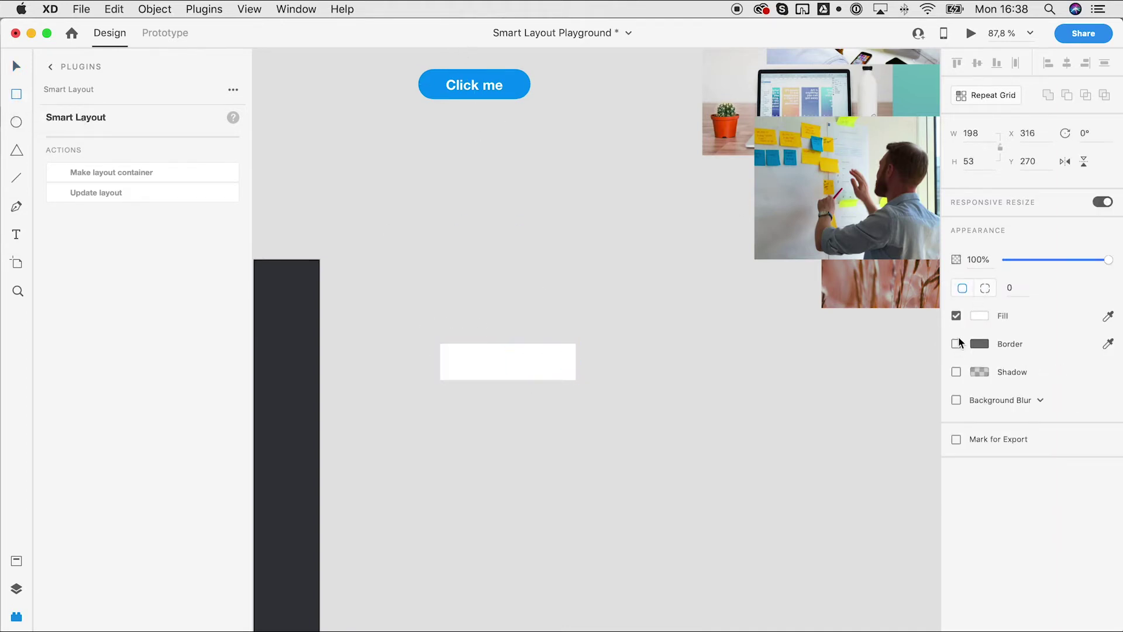
left_click(1065, 37)
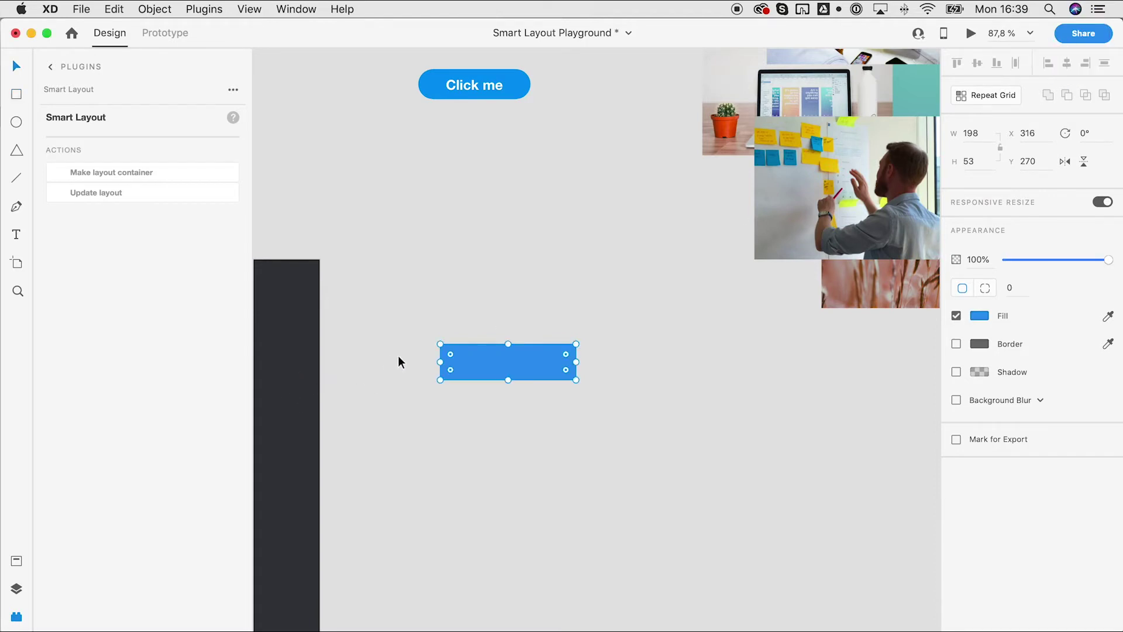
left_click_drag(449, 354, 526, 404)
Duplicate the existing button's "Click me" label and place the copy on the new rounded rectangle, off-centre towards its upper left.
left_click(497, 89)
key("super+d")
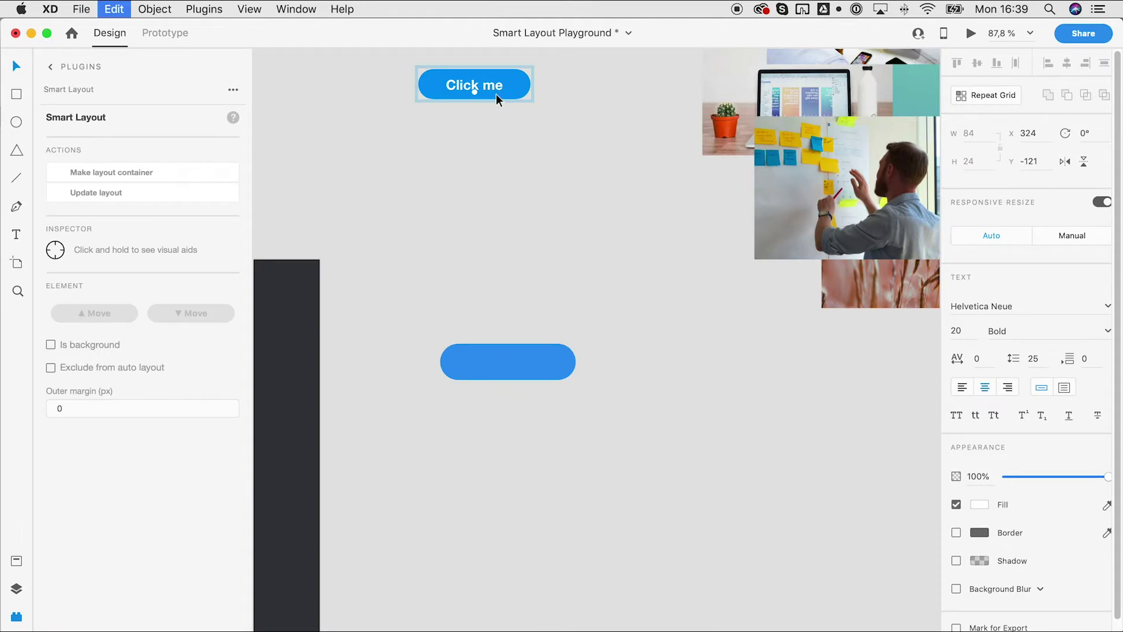
left_click_drag(494, 103, 500, 356)
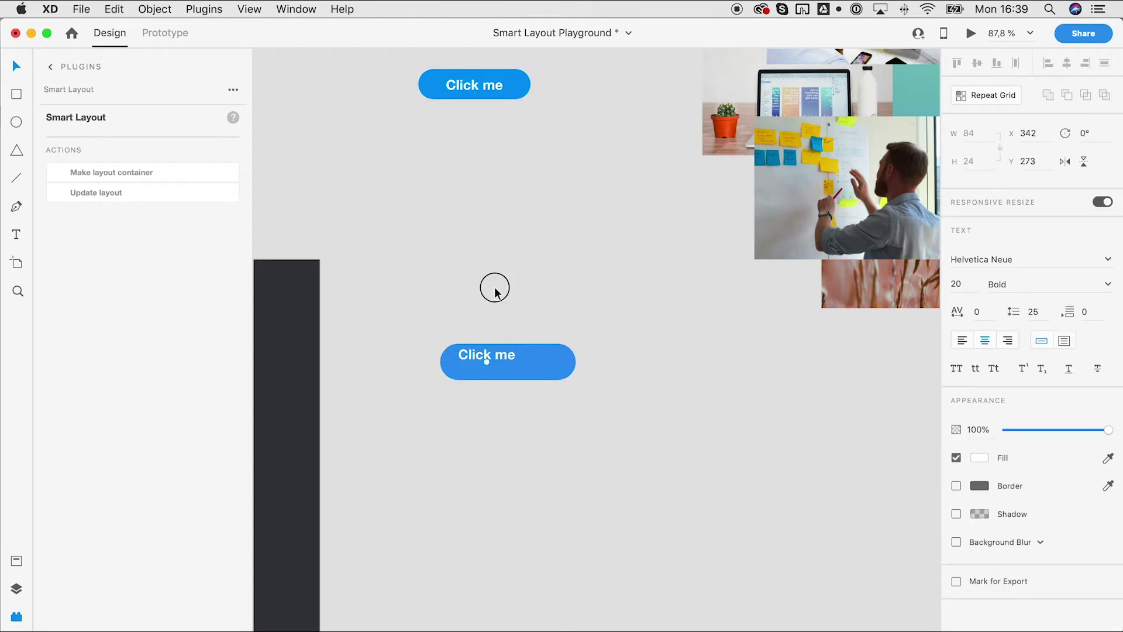
left_click(506, 356)
Try turning the rounded rectangle and its off-centre label into a Smart Layout container.
left_click_drag(530, 277, 460, 436)
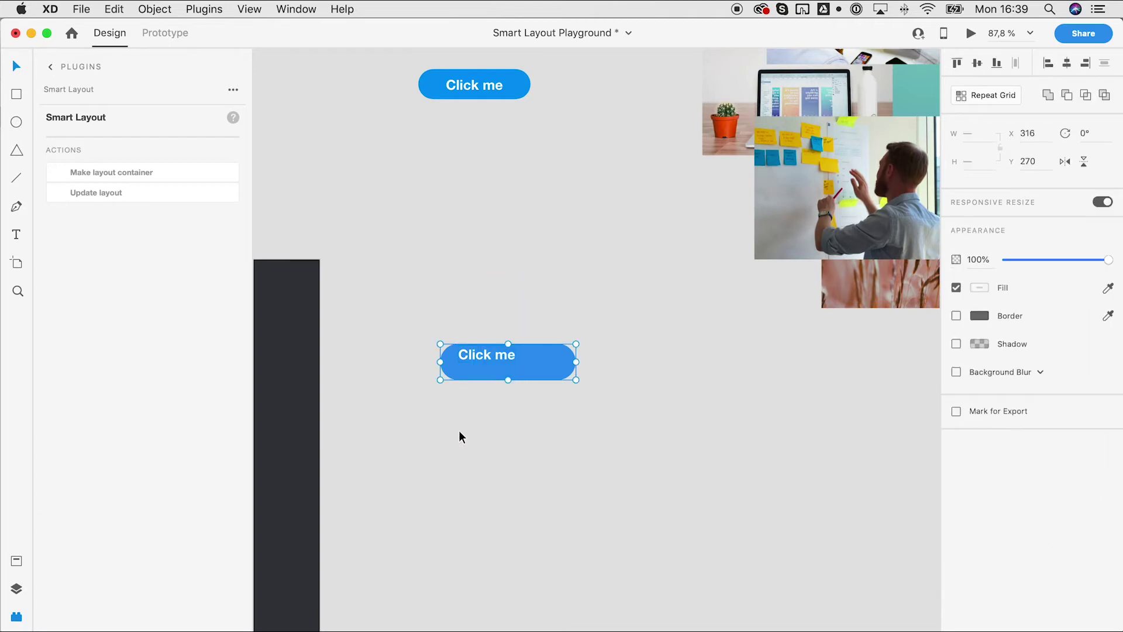
left_click(127, 176)
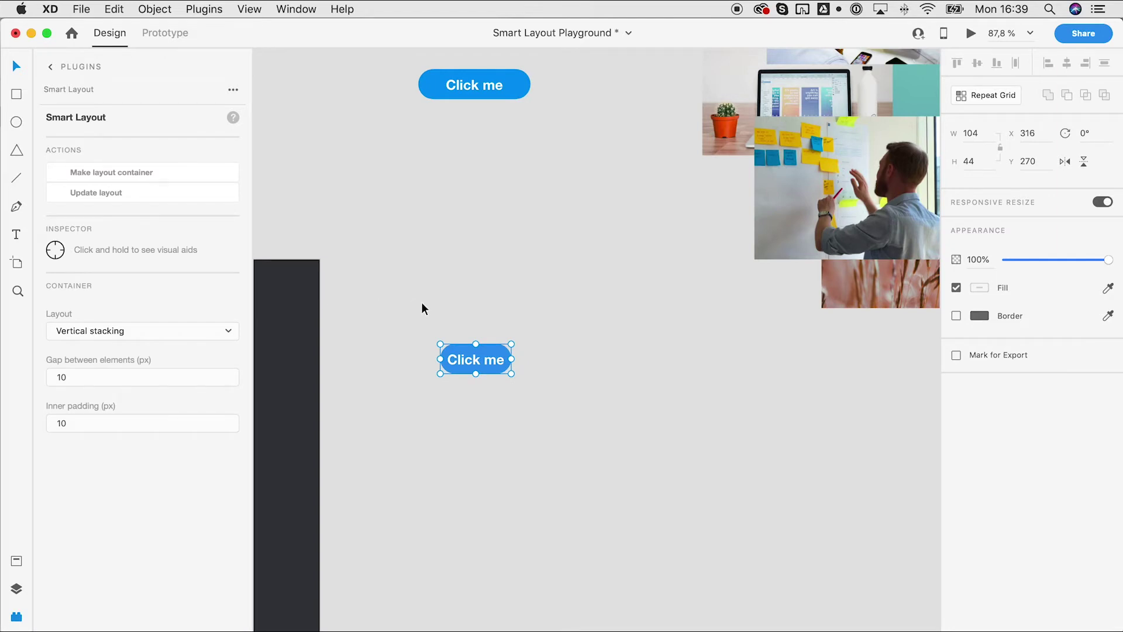
scroll(437, 294, "down", 1)
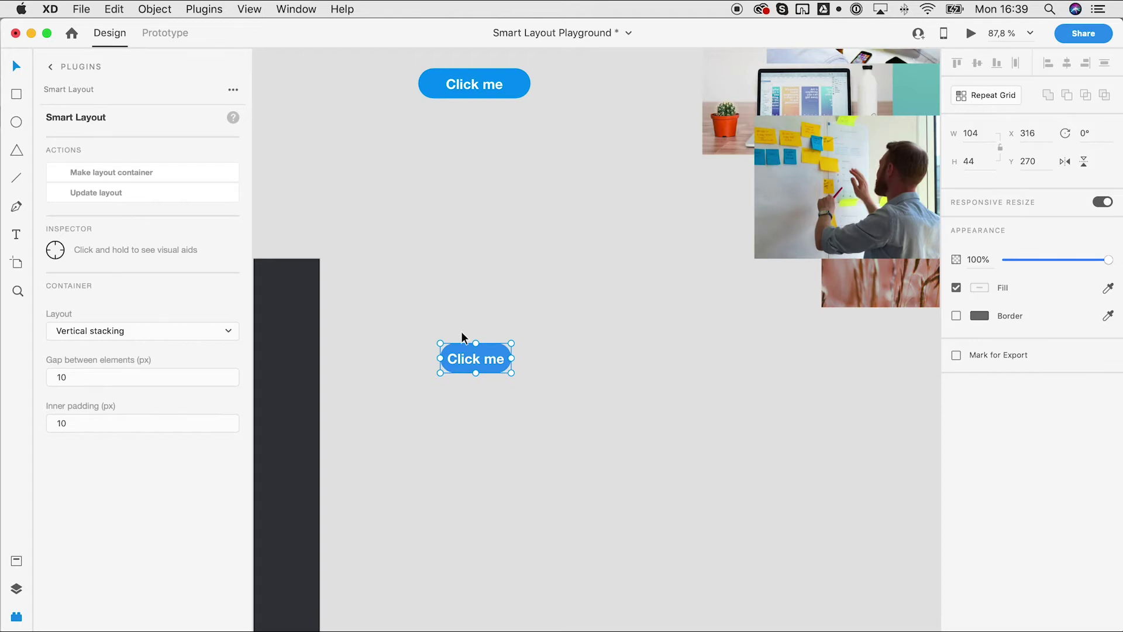
left_click(472, 306)
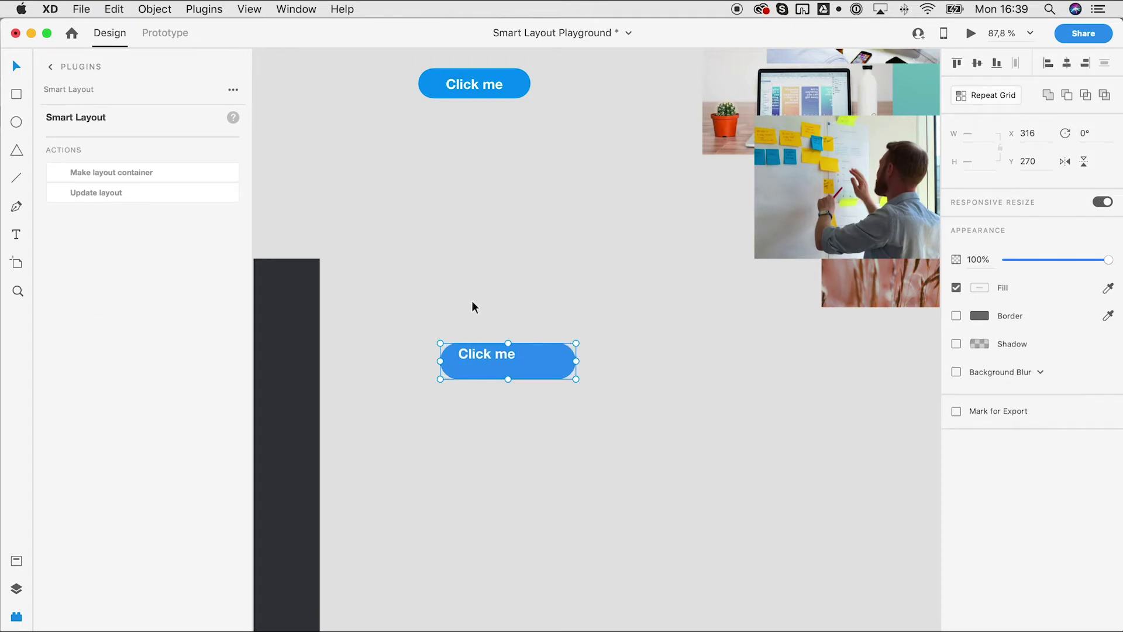
Move the "Click me" label to several spots on the rounded rectangle, ending with it overhanging the rectangle's left edge.
left_click(475, 349)
left_click(451, 277)
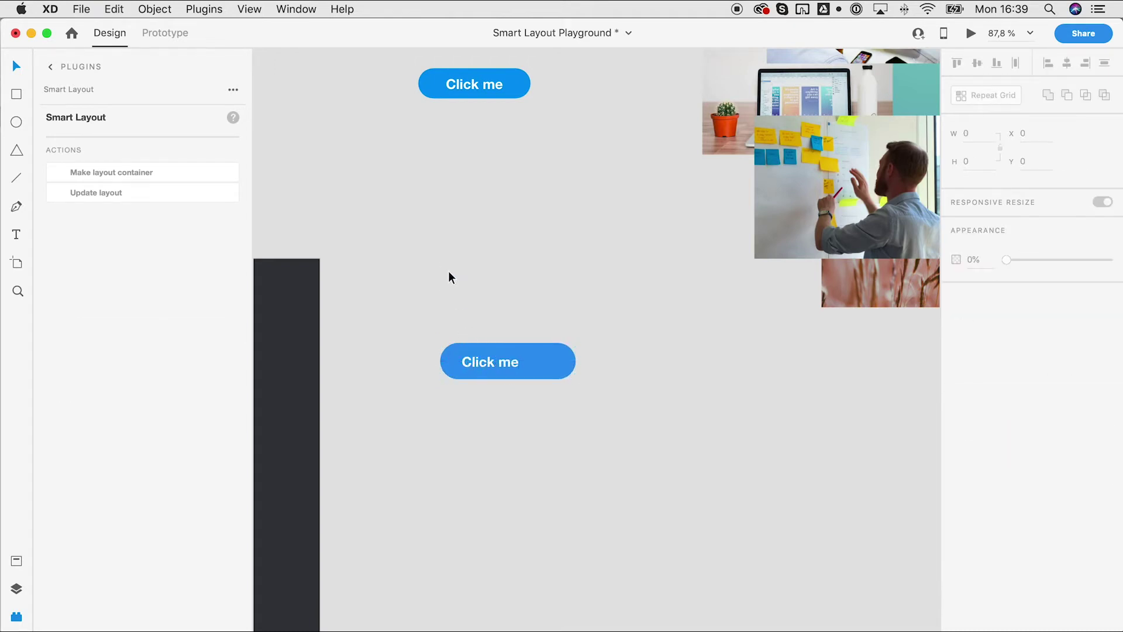
double_click(483, 360)
left_click_drag(484, 360, 466, 361)
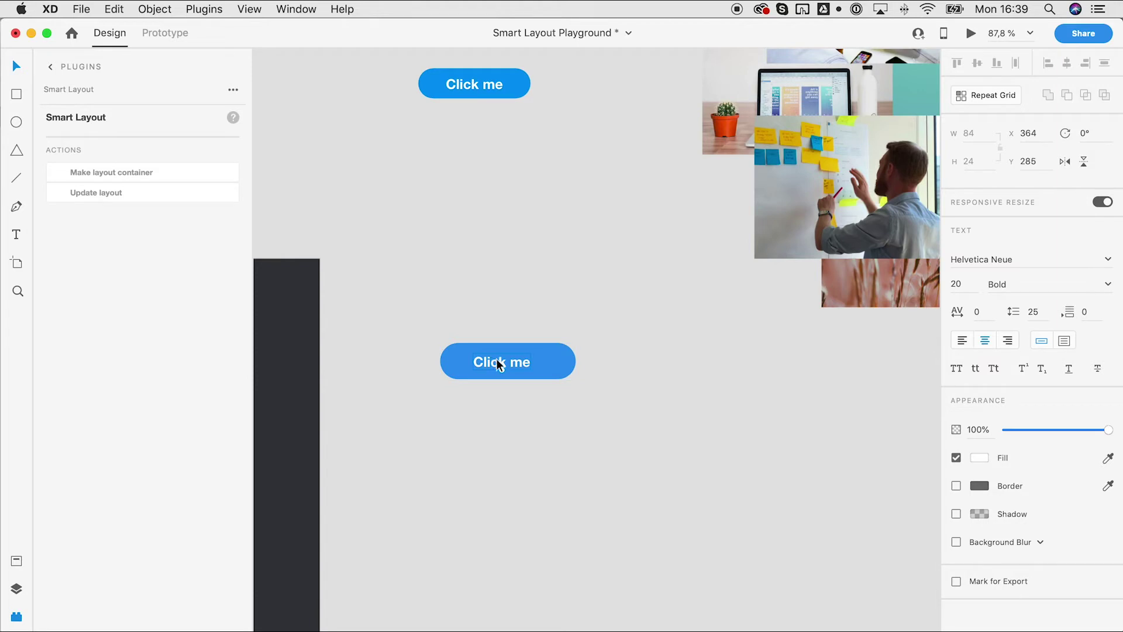
left_click(448, 360)
left_click_drag(464, 359, 419, 363)
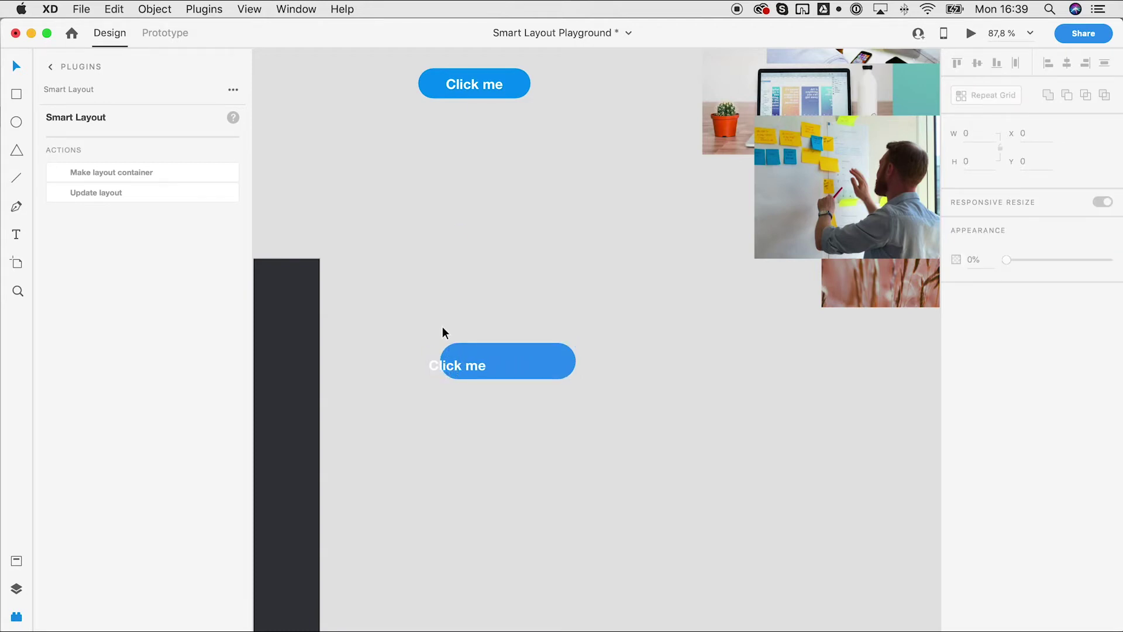
mouse_move(438, 364)
left_mouse_down()
mouse_move(454, 362)
mouse_move(448, 371)
left_mouse_up()
Try making a layout container from the rounded rectangle and the overhanging label, and move the resulting group up and left.
left_click_drag(443, 306, 472, 399)
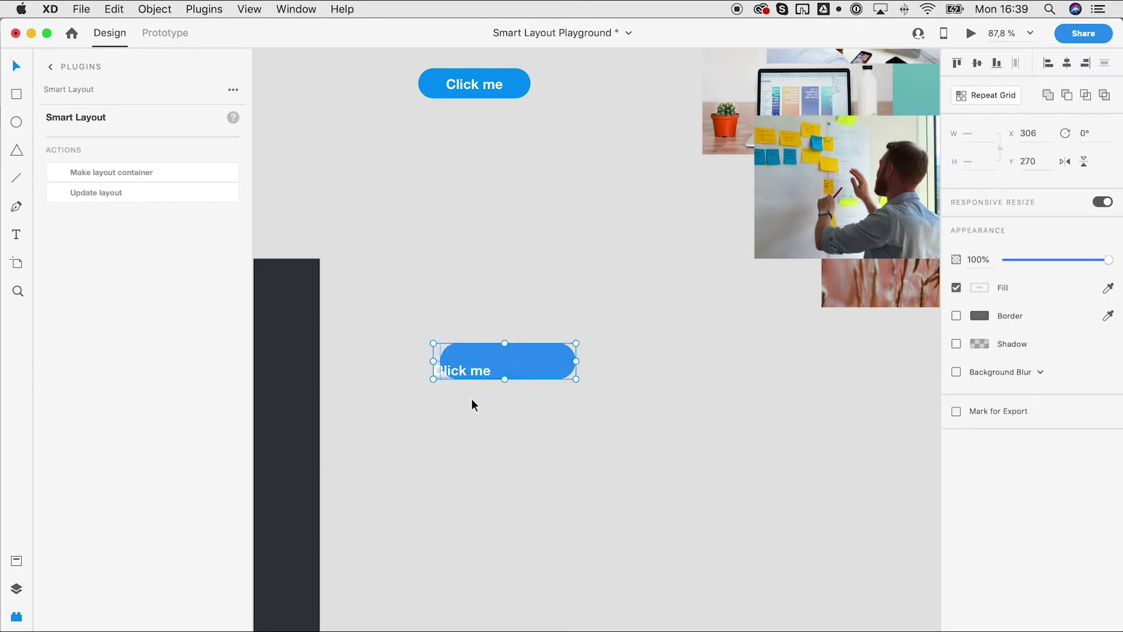
left_click(167, 173)
left_click(102, 176)
left_click_drag(505, 370, 436, 326)
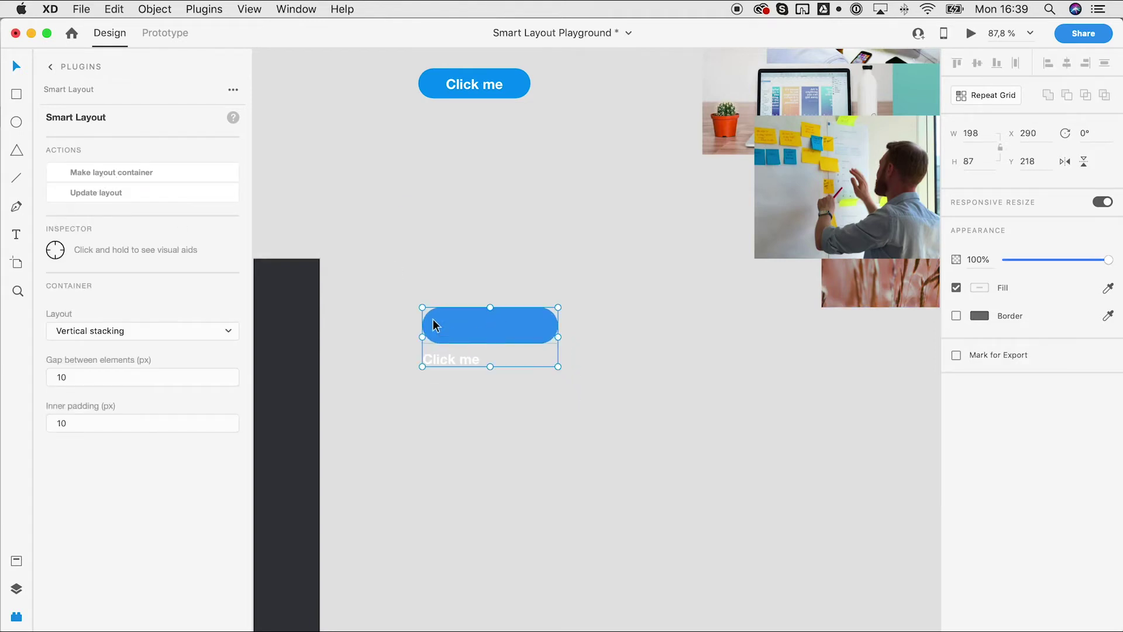
Undo the overhanging-label layout, place the label fully inside the rounded rectangle and make both into a layout container.
key("super+z")
left_click(469, 313)
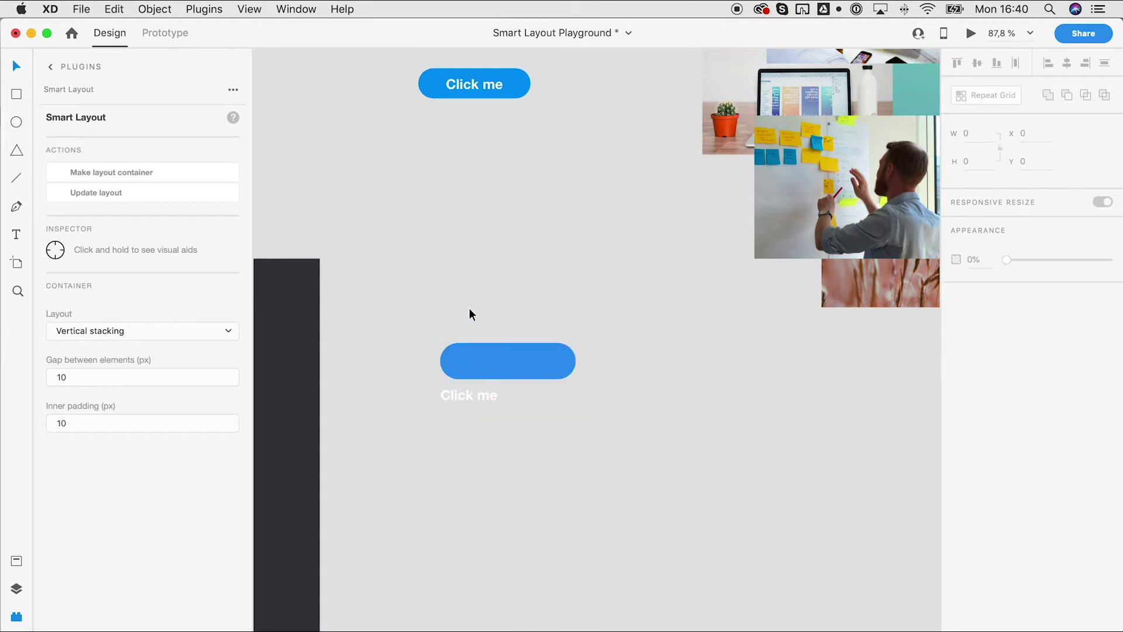
left_click(472, 395)
left_click_drag(472, 395, 484, 327)
left_click(183, 172)
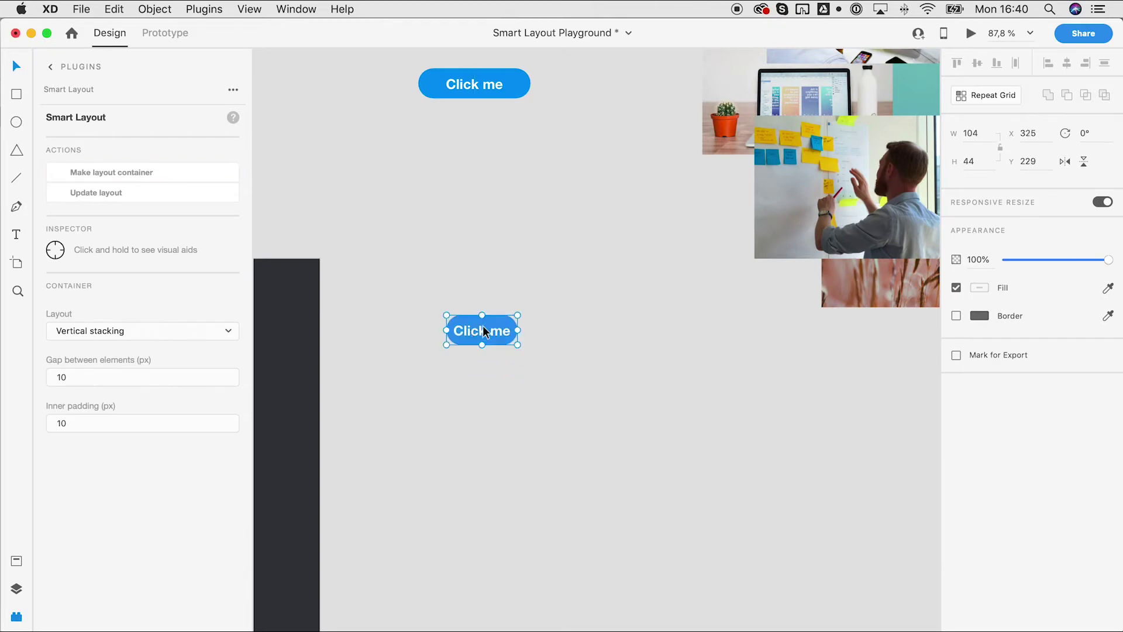
Set the button container's inner padding to "10 40" px.
left_click(78, 422)
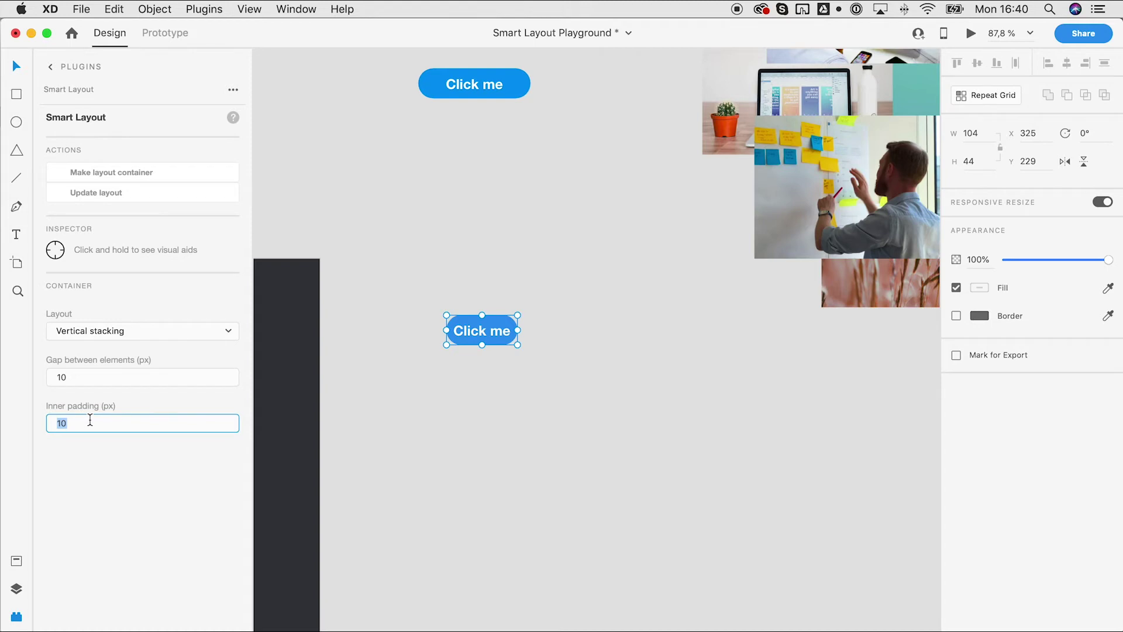
key("Left")
type("40")
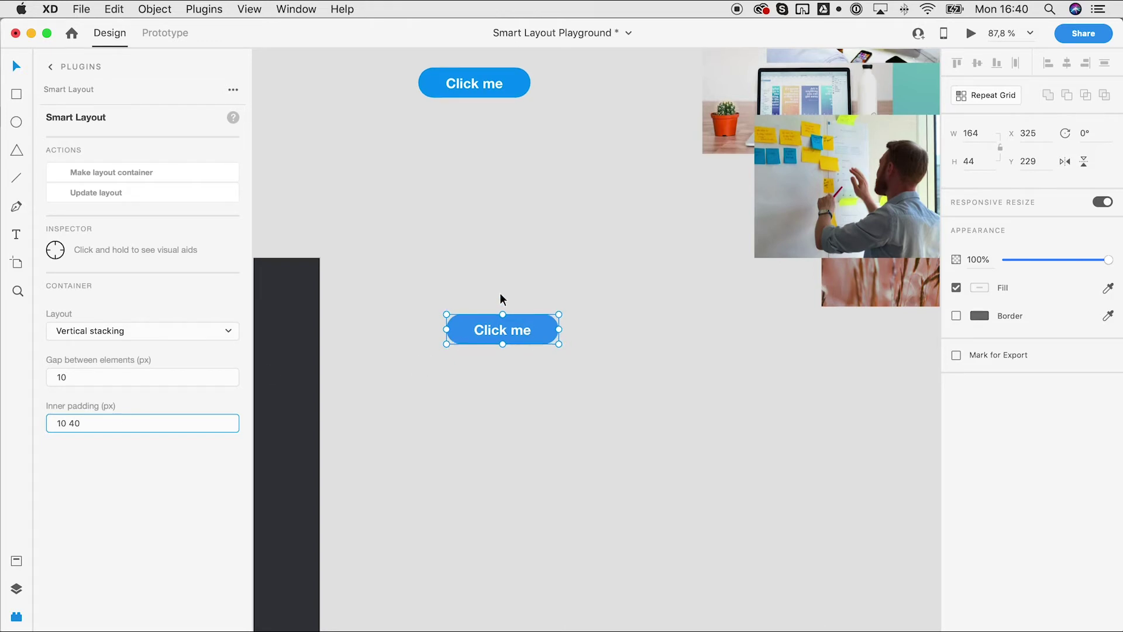
Stack two copies of the button below the original and change the middle button's label to "Click!".
left_click(490, 295)
left_click_drag(500, 328, 503, 386)
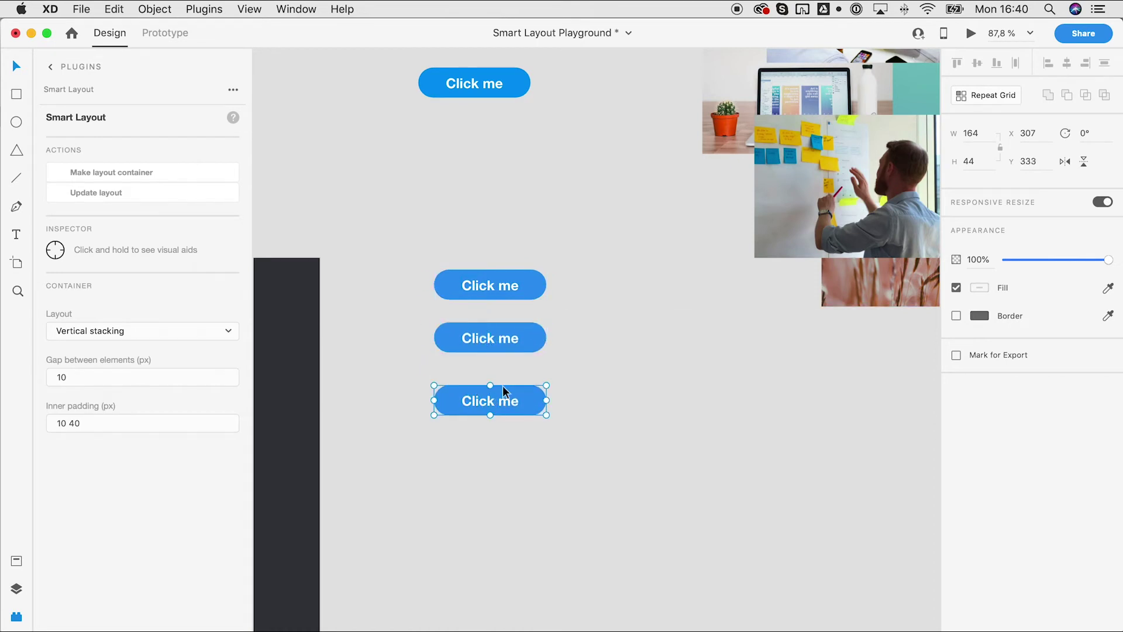
double_click(508, 338)
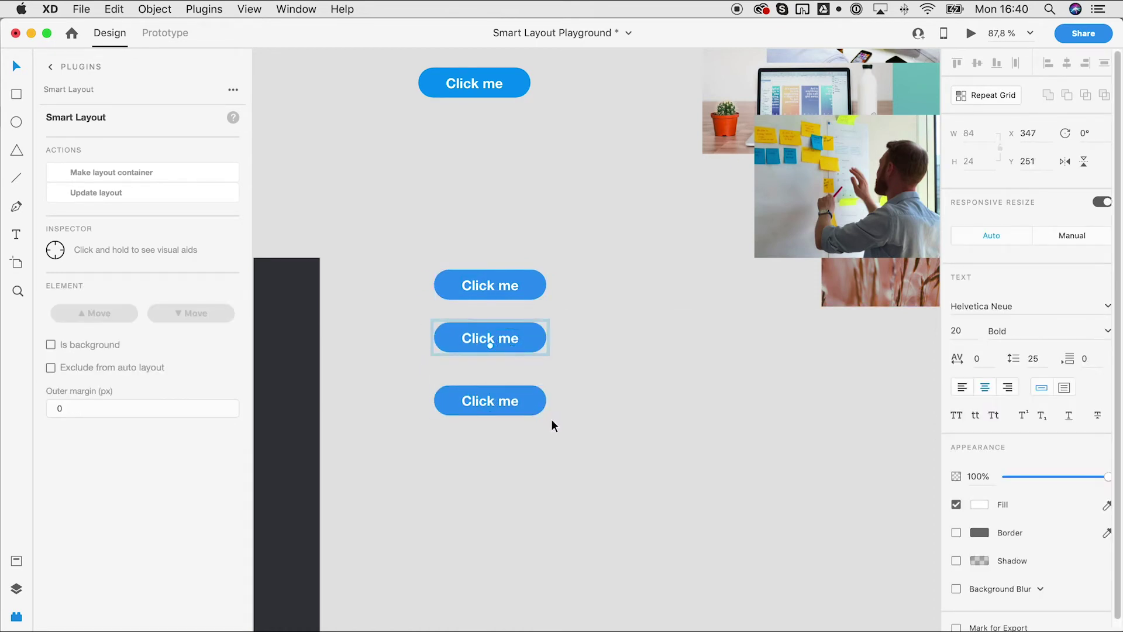
key("Return")
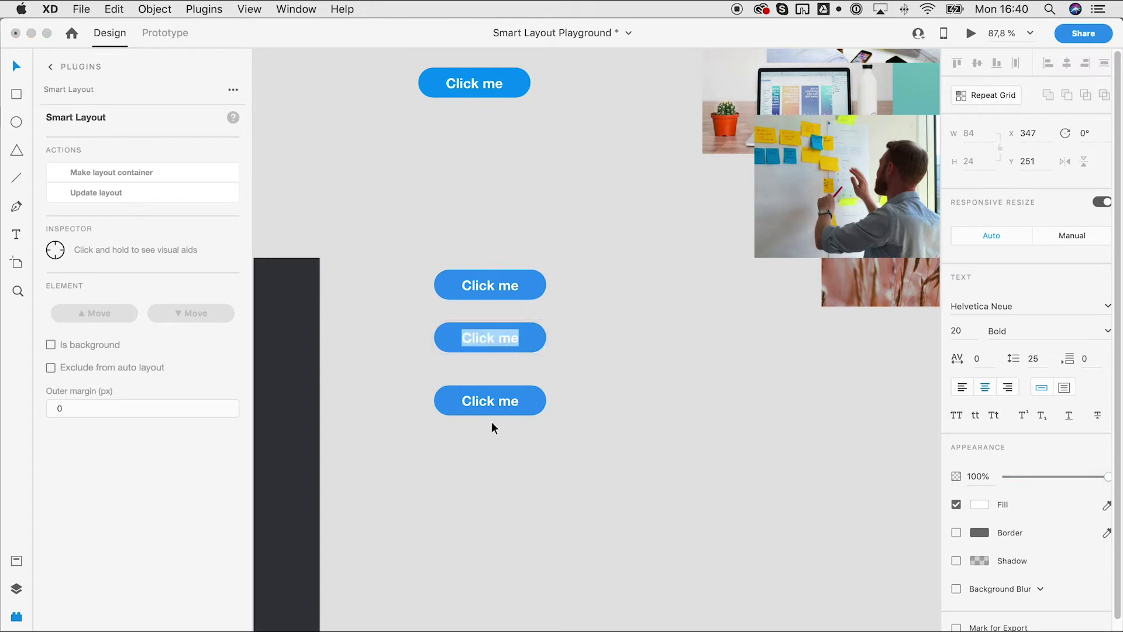
key("Right")
key("BackSpace")
key("BackSpace")
key("BackSpace")
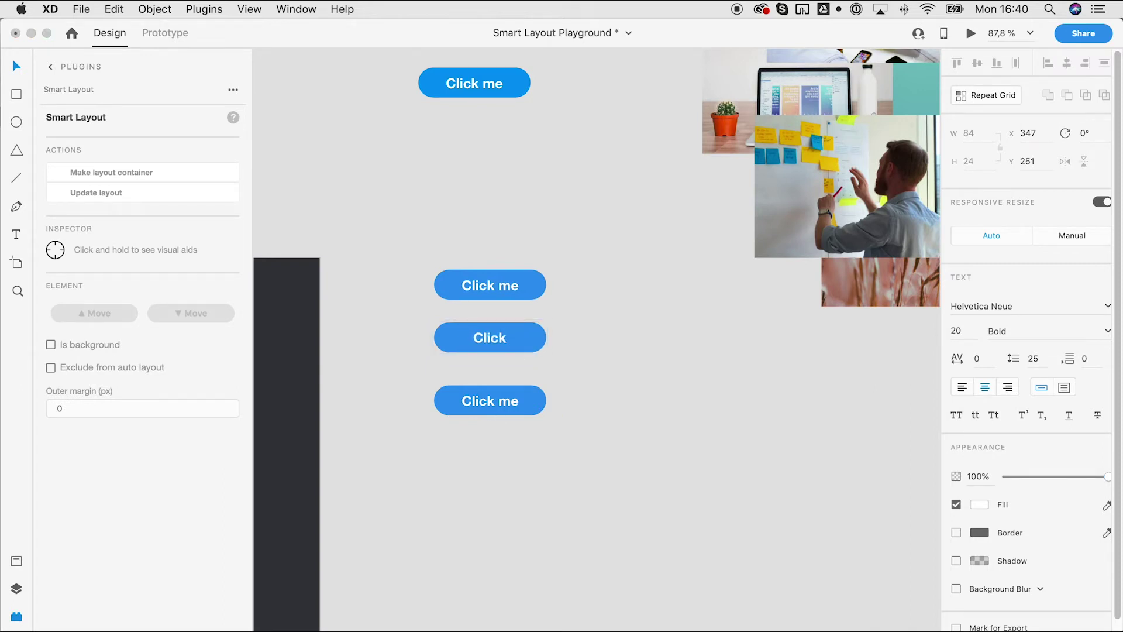
type("!")
Change the lowest button's label to "Download now...".
double_click(498, 398)
key("Return")
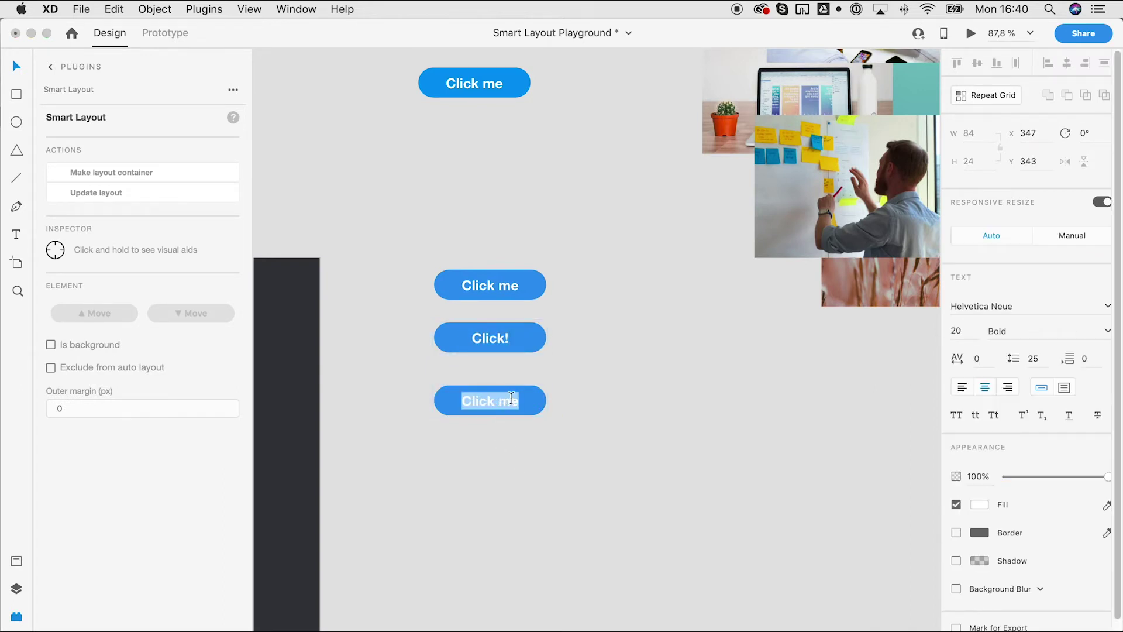
type("Download now")
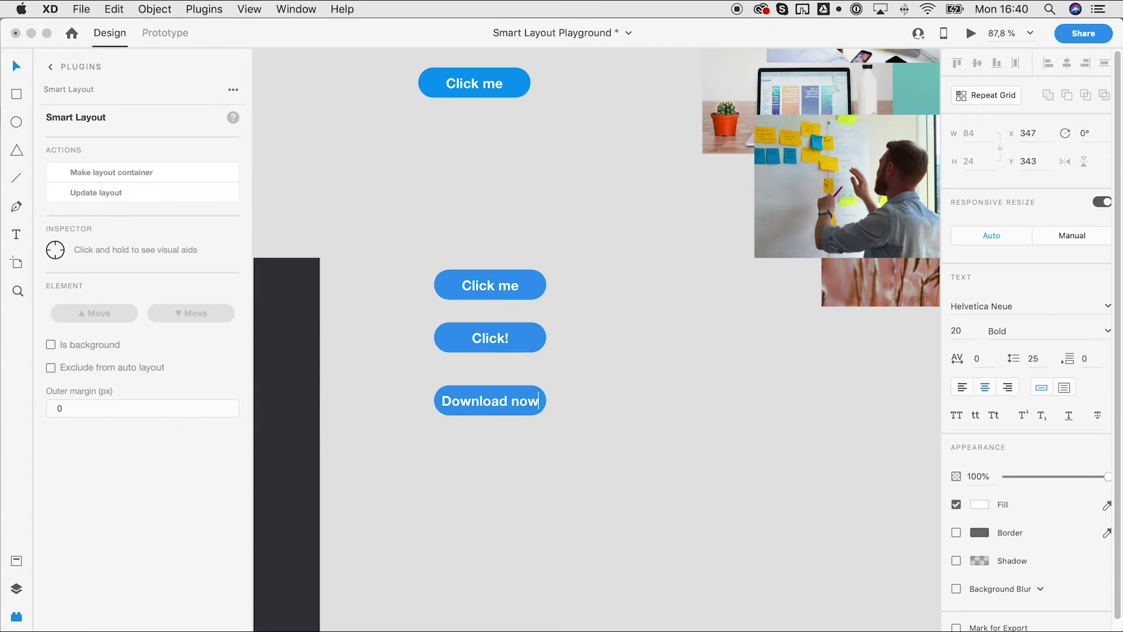
left_click(522, 404)
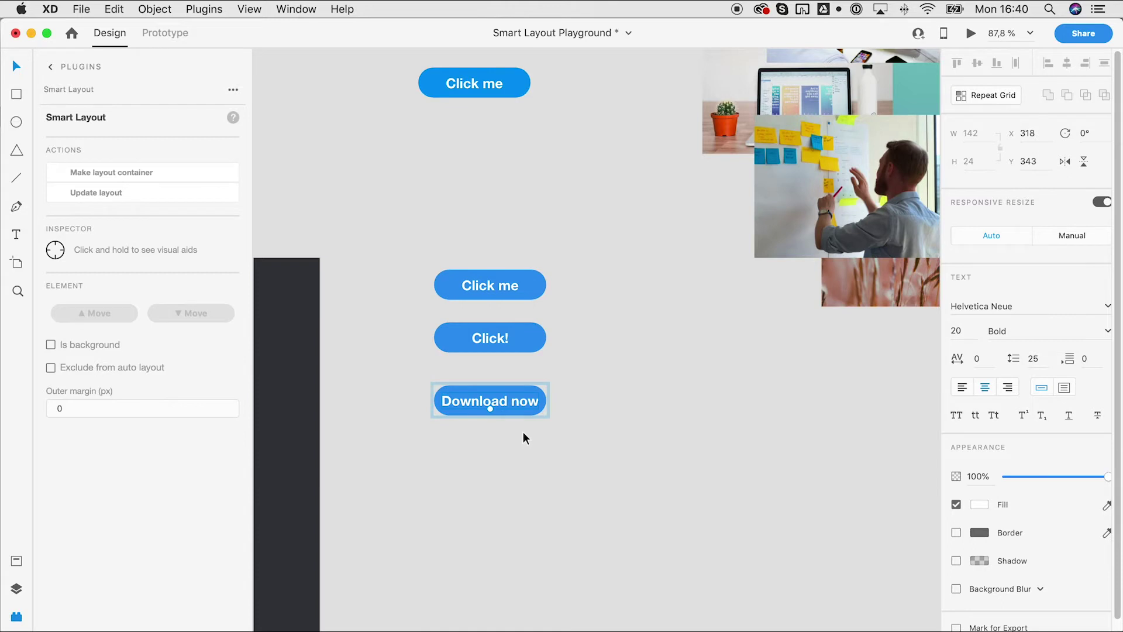
double_click(519, 405)
double_click(522, 404)
key("Right")
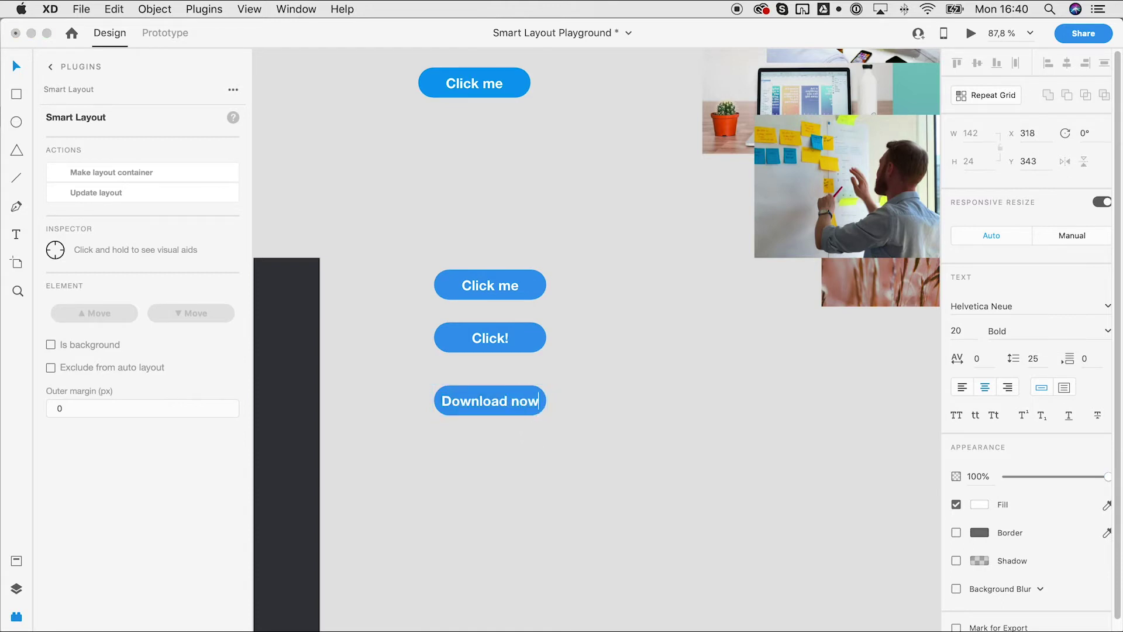
type("...")
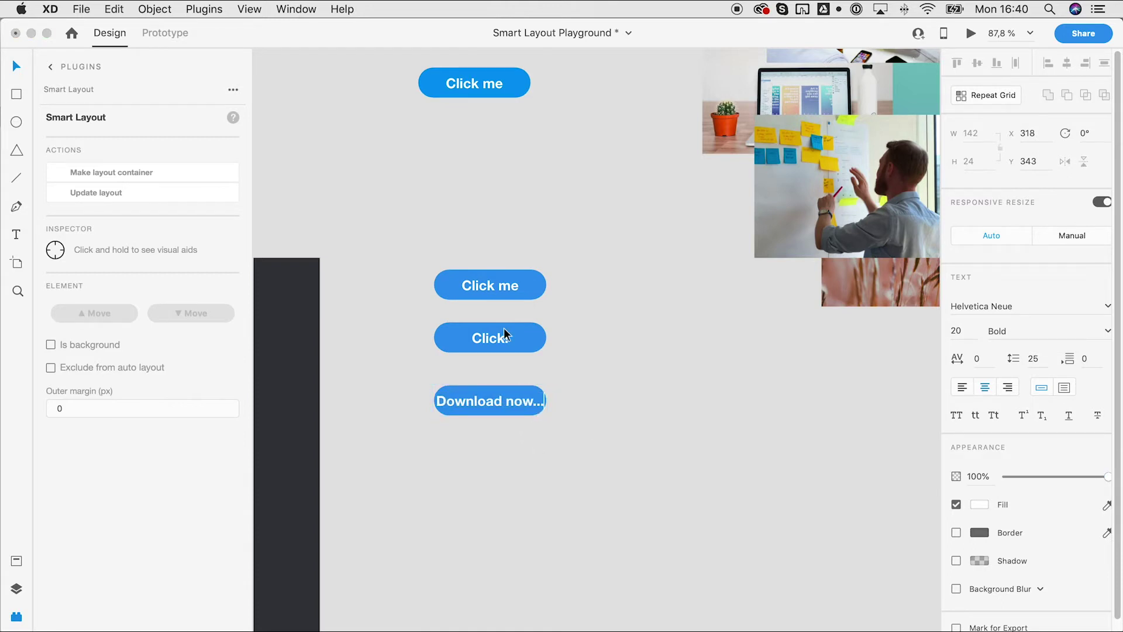
key("Escape")
Update the layout of all buttons so their backgrounds refit the edited labels.
left_click(560, 416)
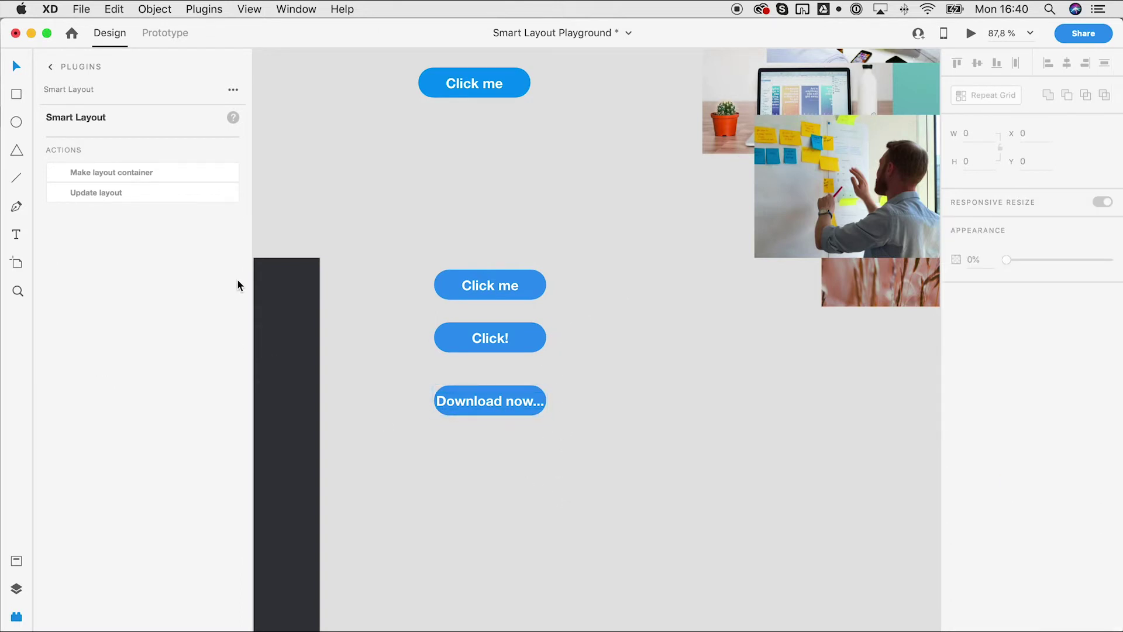
left_click(117, 195)
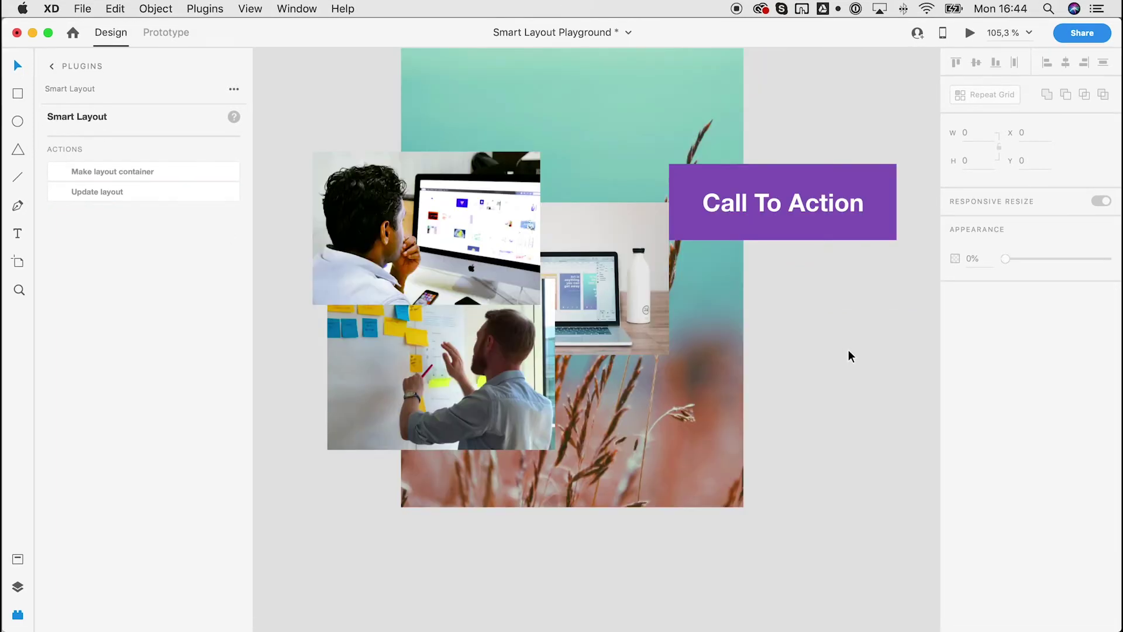
Move the four overlapping photos together about 817 px straight down into empty space, leaving the Call To Action button in place.
scroll(841, 353, "down", 3)
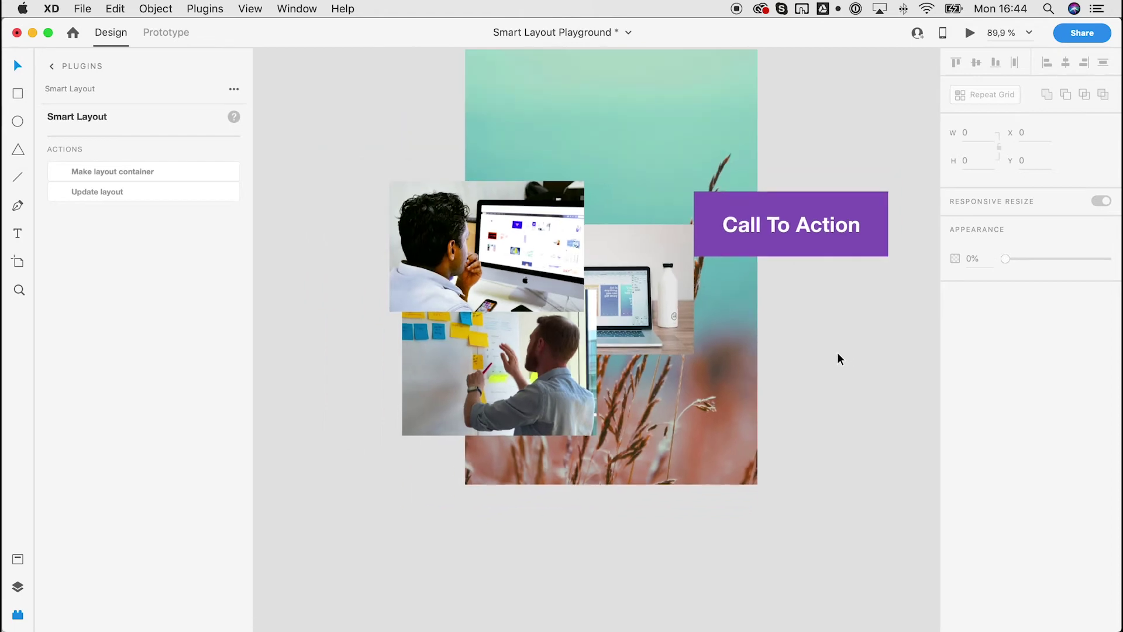
left_click_drag(811, 402, 758, 267)
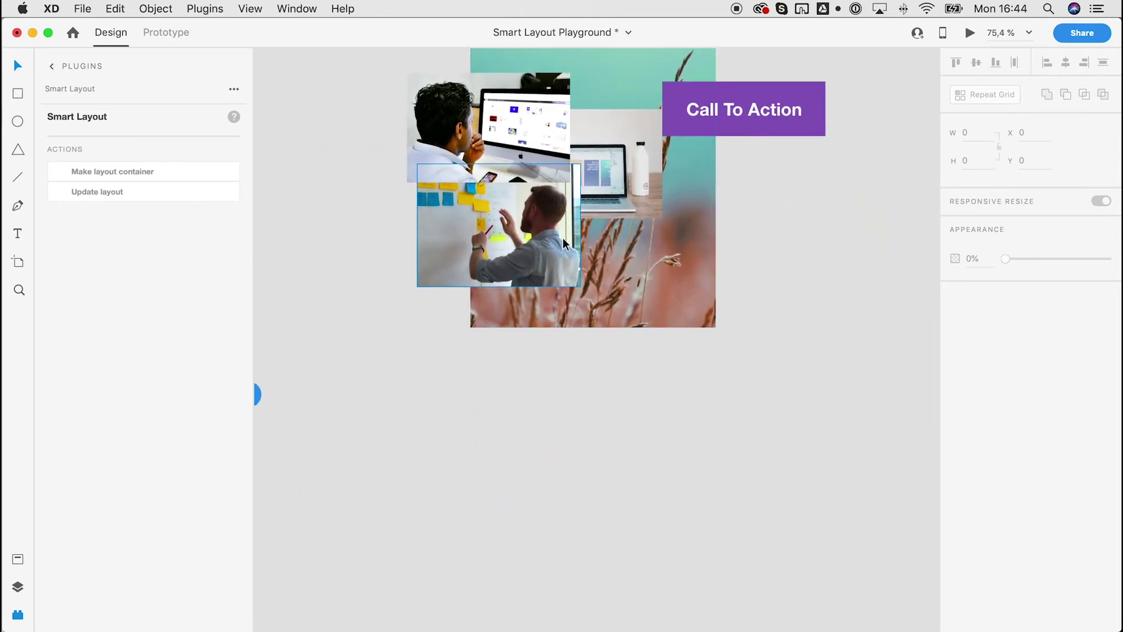
scroll(500, 317, "down", 3)
left_click_drag(413, 88, 594, 375)
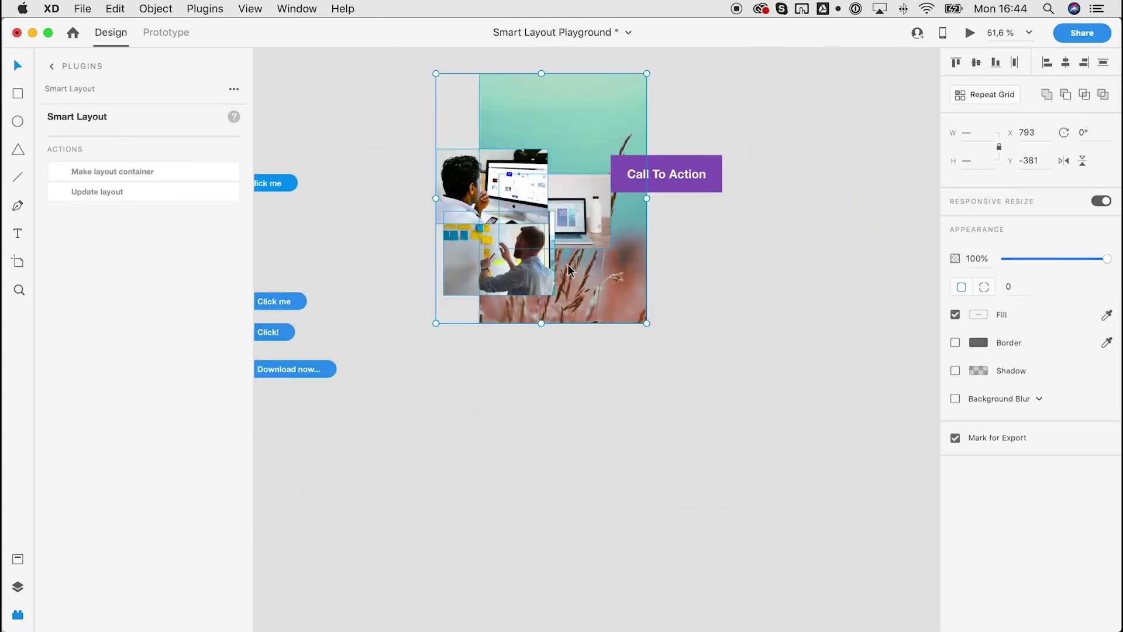
left_click_drag(588, 266, 593, 578)
scroll(592, 170, "down", 5)
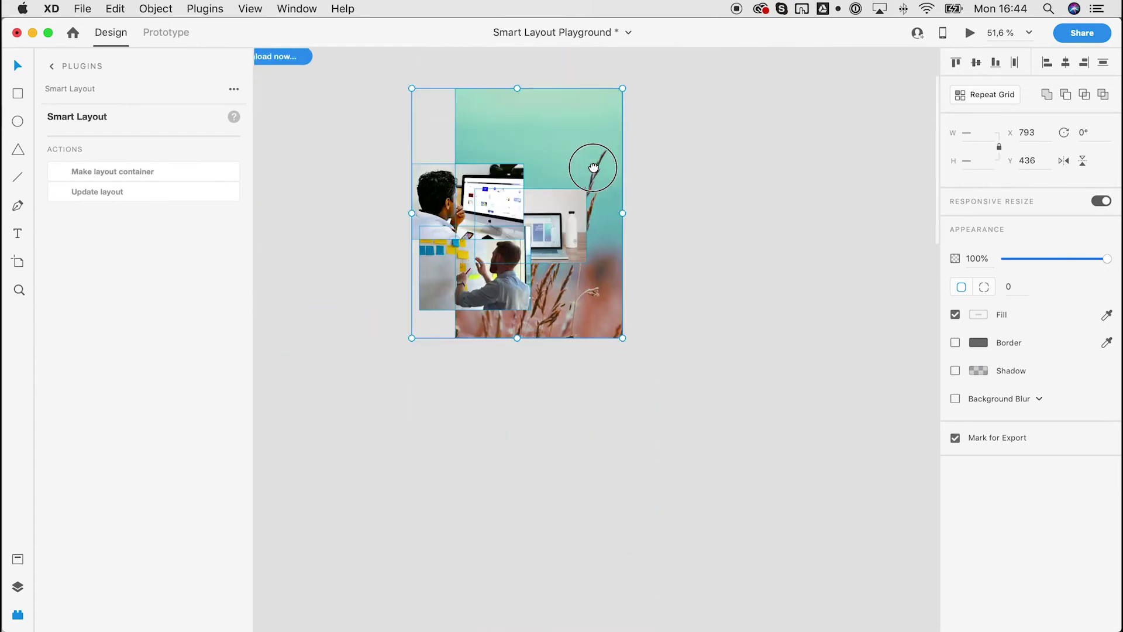
left_click_drag(591, 170, 588, 317)
left_click(409, 180)
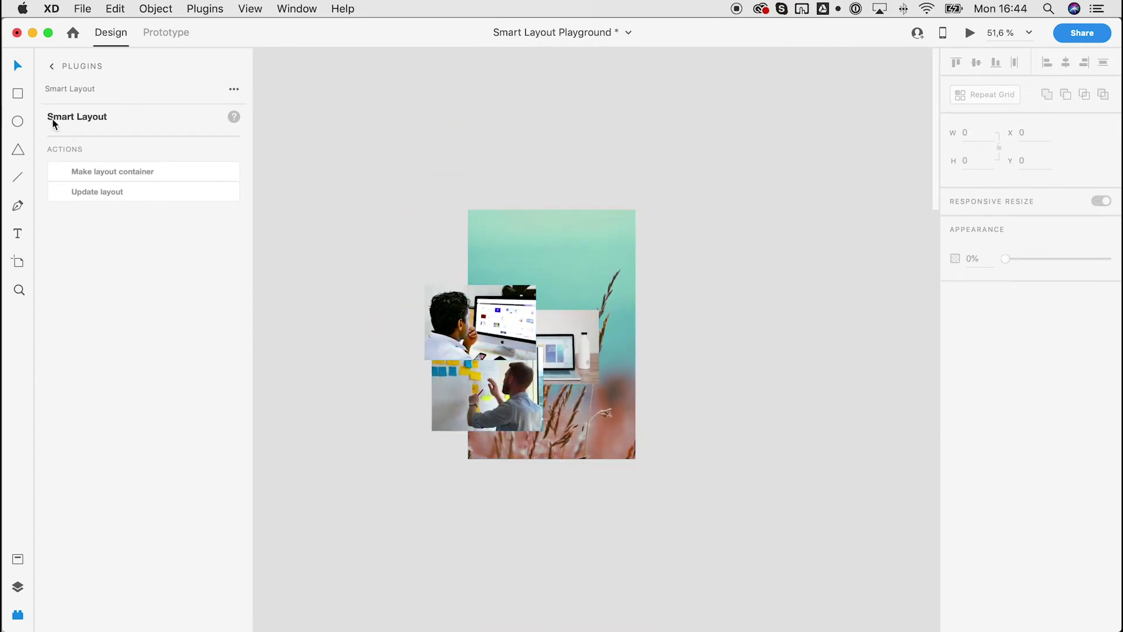
Draw a white borderless rectangle behind the four photos and adjust its upper-left corner to X 798, Y 710.
left_click(18, 94)
left_click_drag(359, 173, 683, 500)
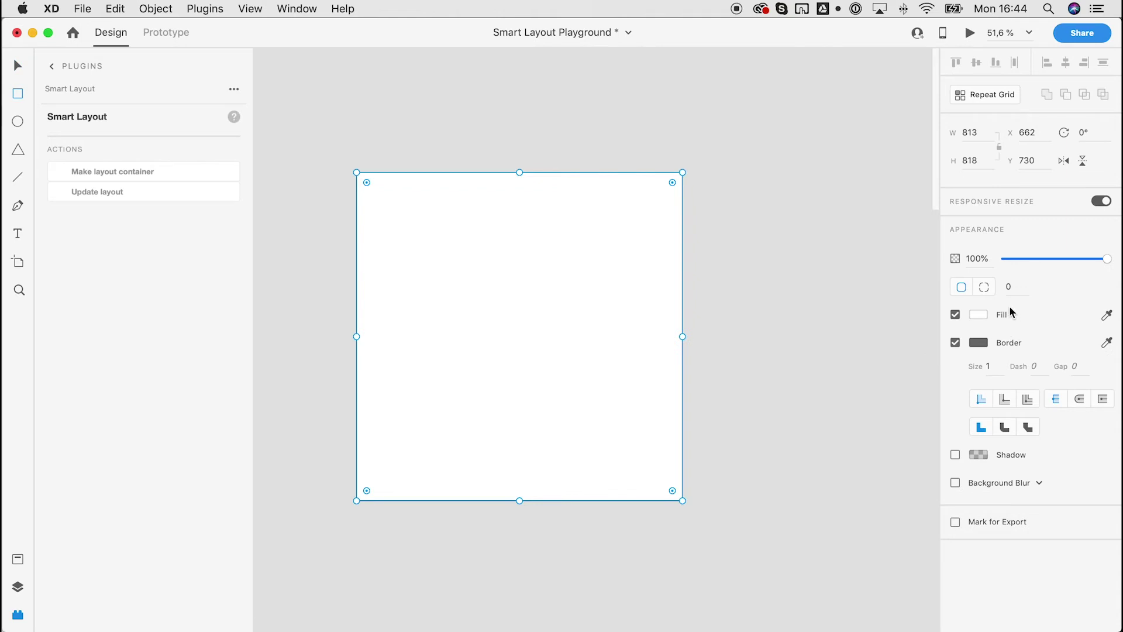
left_click(954, 343)
key("super+shift+bracketleft")
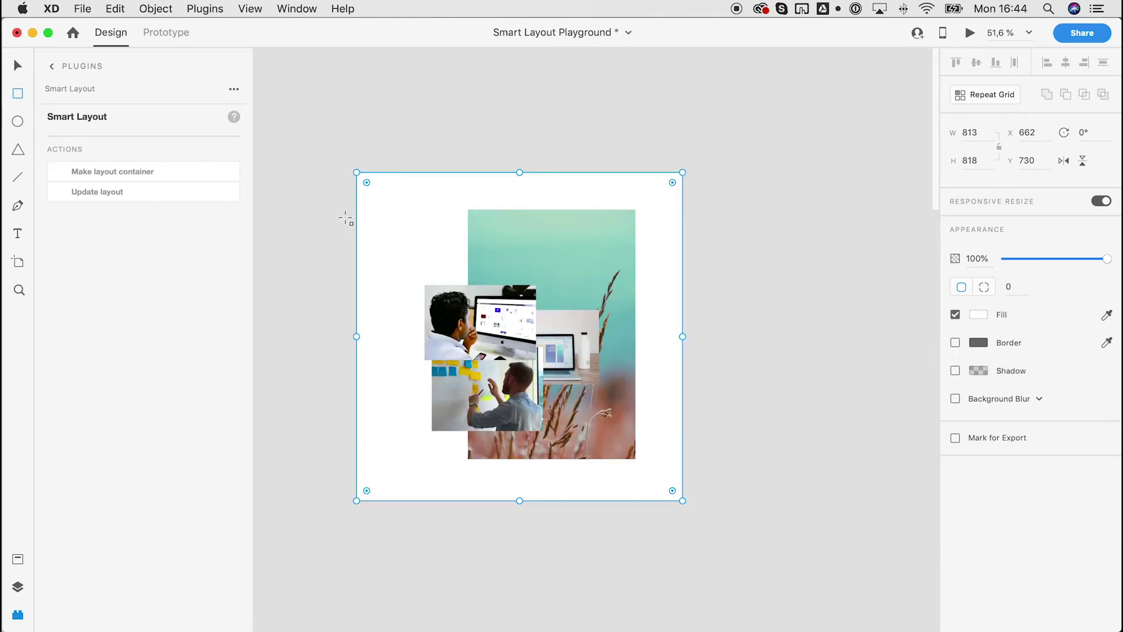
key("v")
left_click(341, 120)
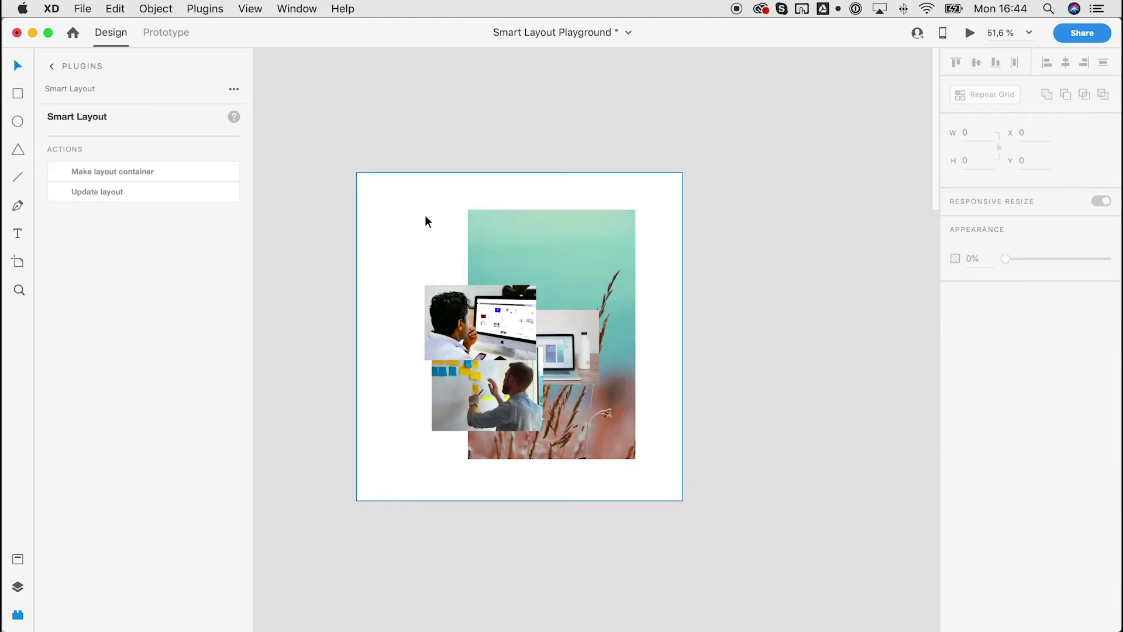
left_click(361, 186)
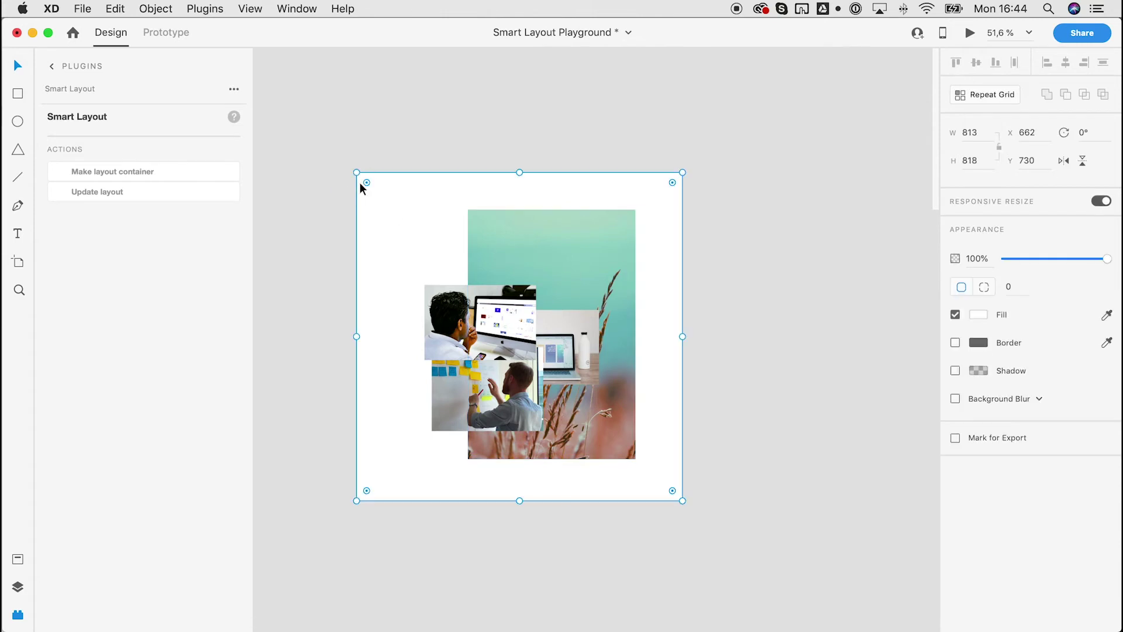
left_click_drag(356, 171, 410, 165)
Make a layout container from the white rectangle and the four photos.
left_click_drag(374, 120, 738, 520)
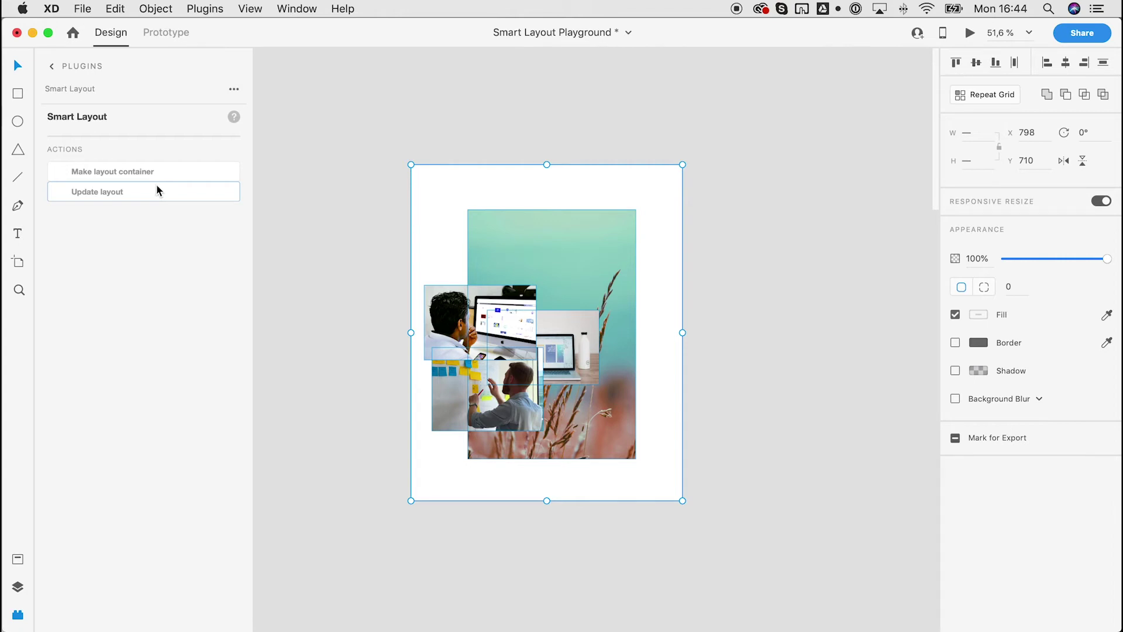
left_click(184, 171)
scroll(633, 360, "down", 3)
scroll(594, 334, "up", 2)
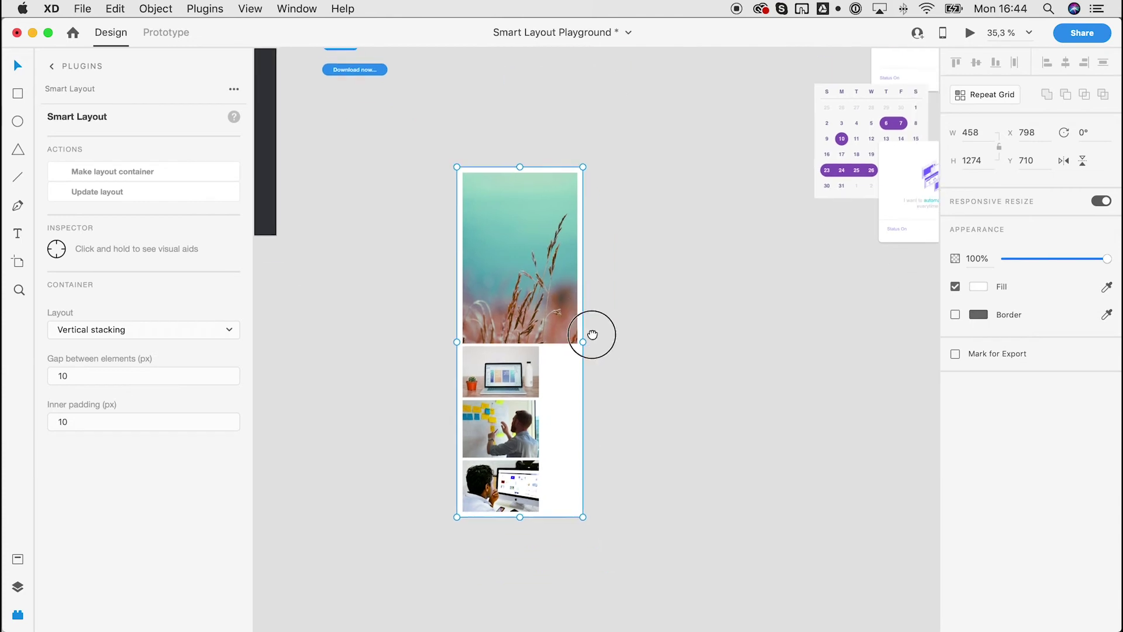
Move the laptop photo above the grass photo in the stack and return the grass photo to first place.
double_click(470, 363)
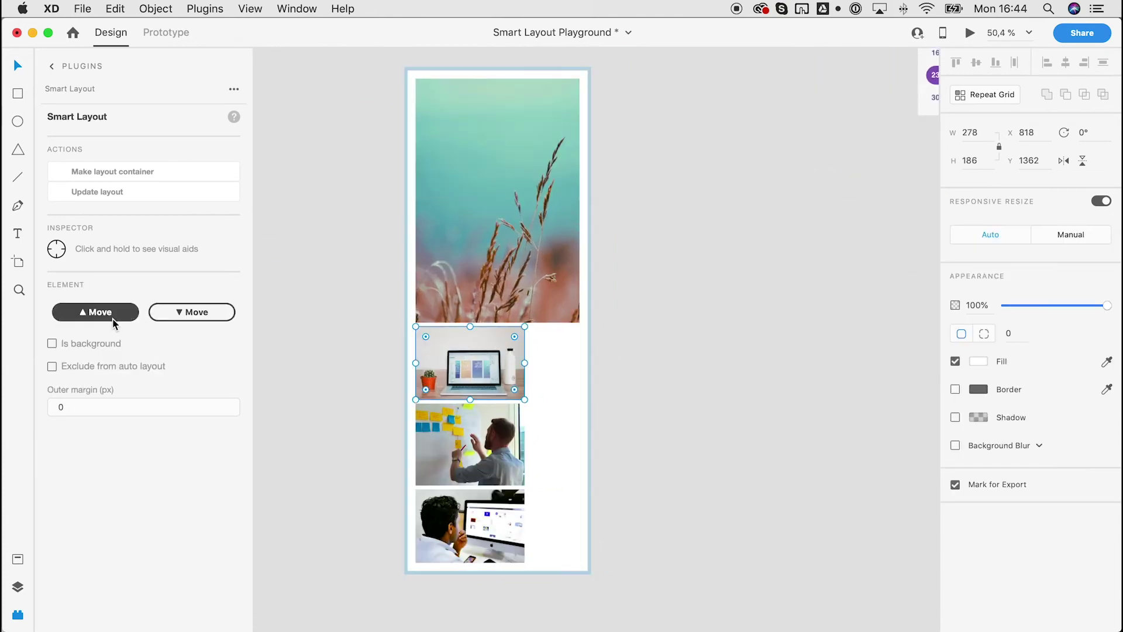
left_click(114, 318)
left_click(443, 435)
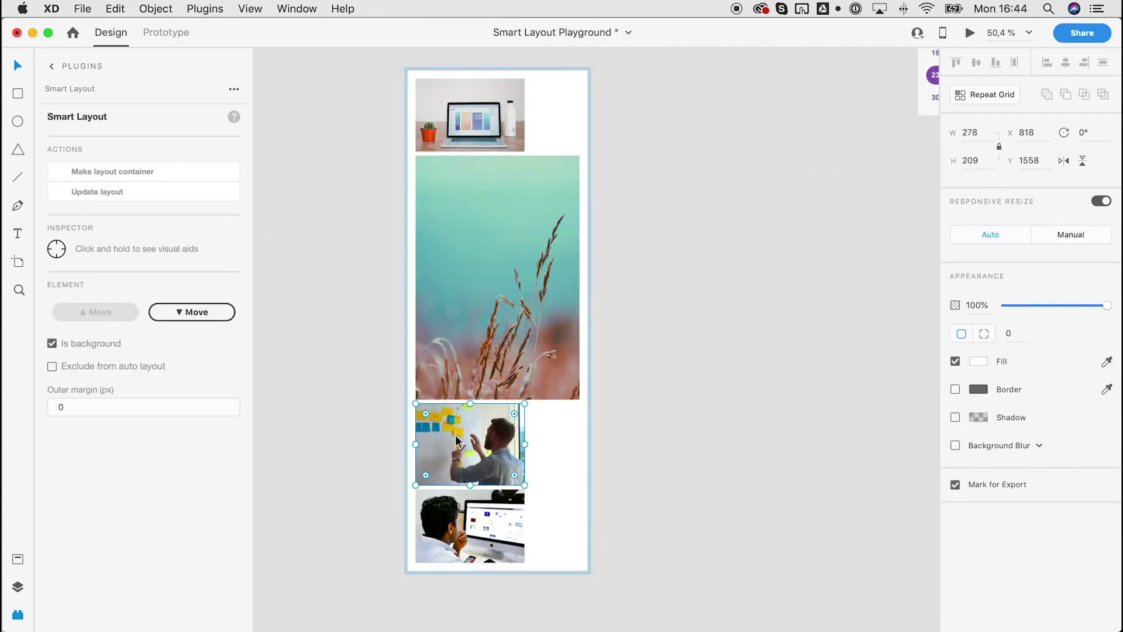
left_click(468, 320)
left_click(111, 312)
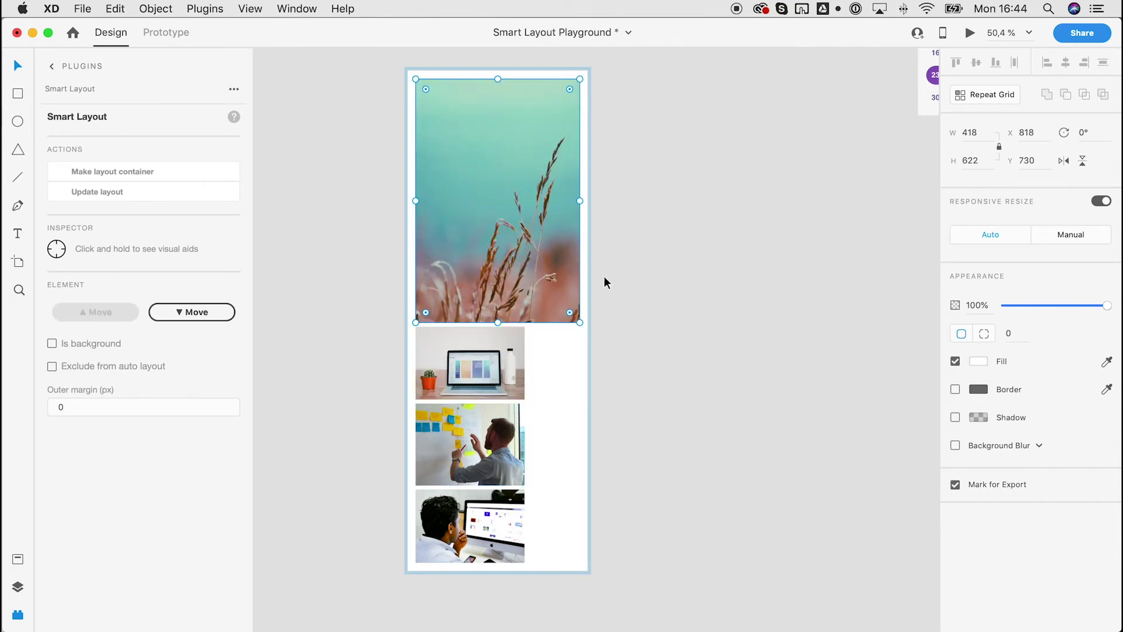
left_click(627, 281)
Delete the white background rectangle from the photo container.
mouse_move(585, 314)
left_mouse_down()
mouse_move(624, 304)
mouse_move(584, 313)
left_mouse_up()
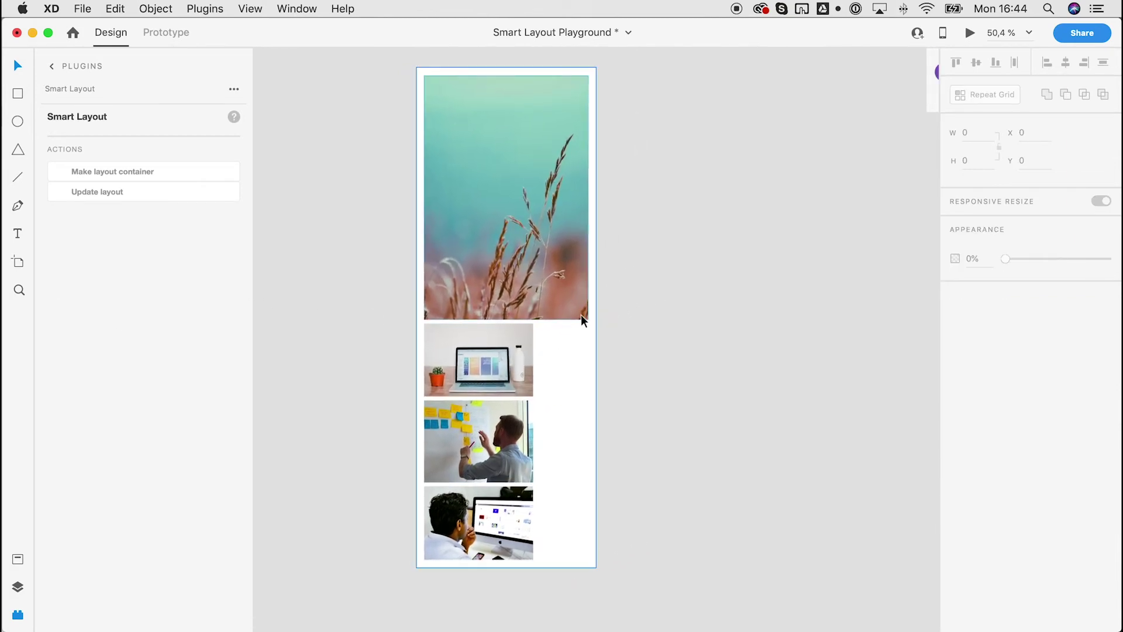
scroll(512, 234, "down", 1)
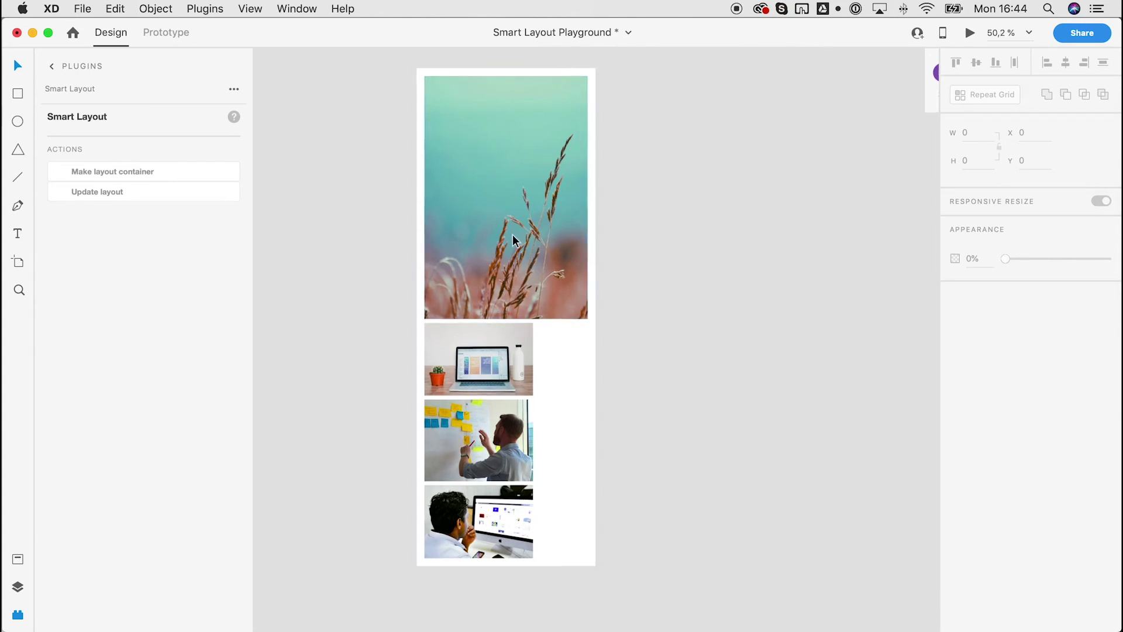
left_click(575, 343)
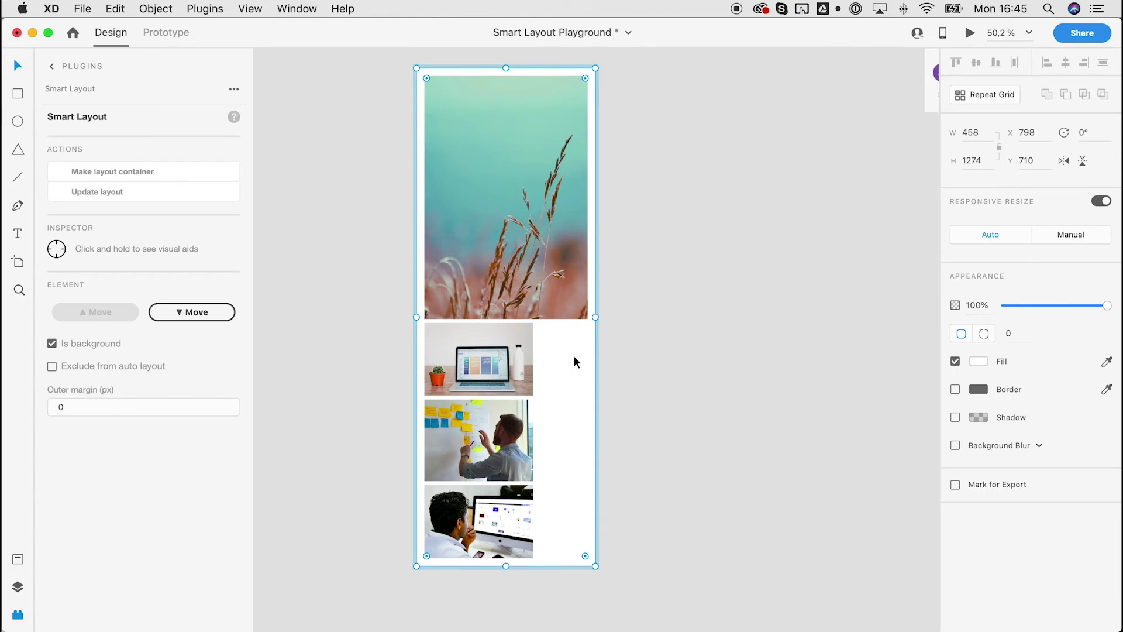
key("Delete")
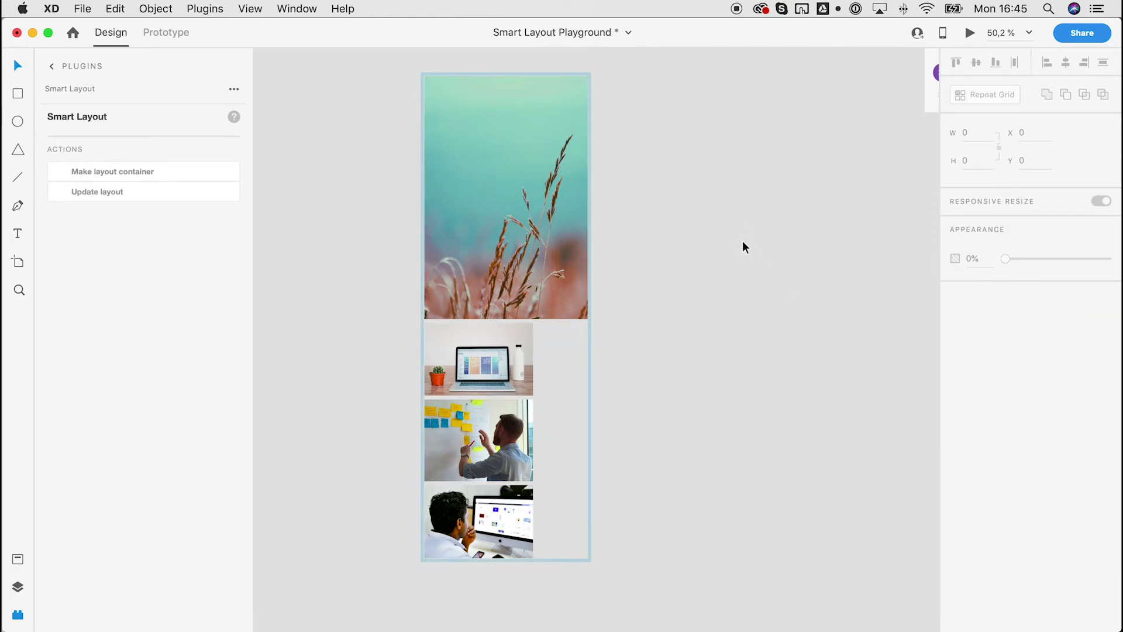
Set the large grass photo as the background of the photo container.
left_click_drag(493, 215, 473, 235)
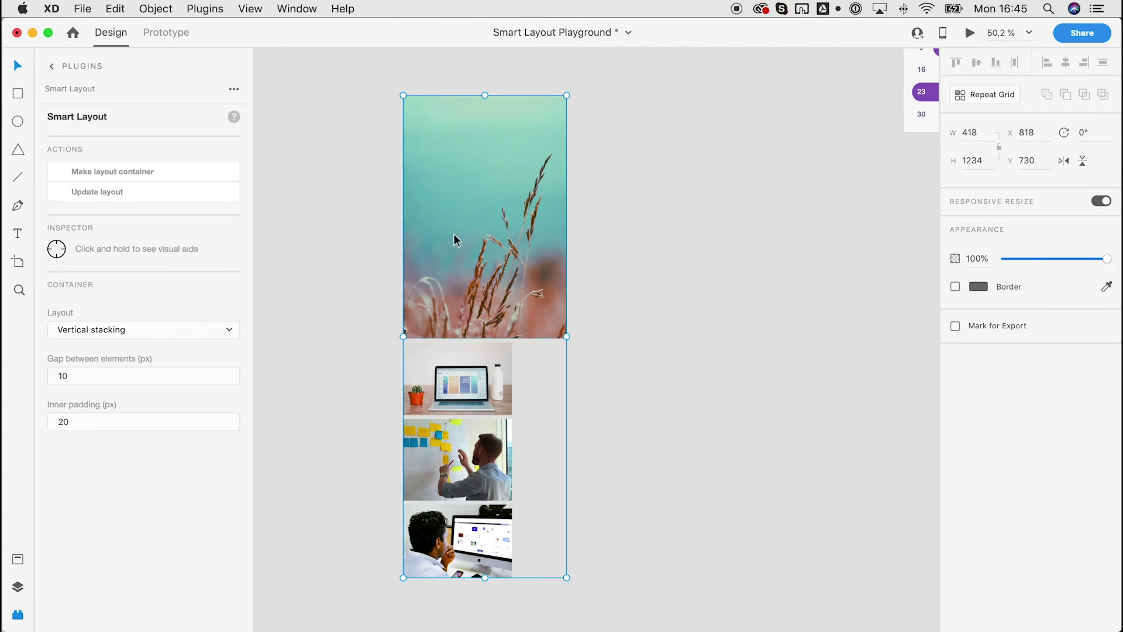
double_click(490, 233)
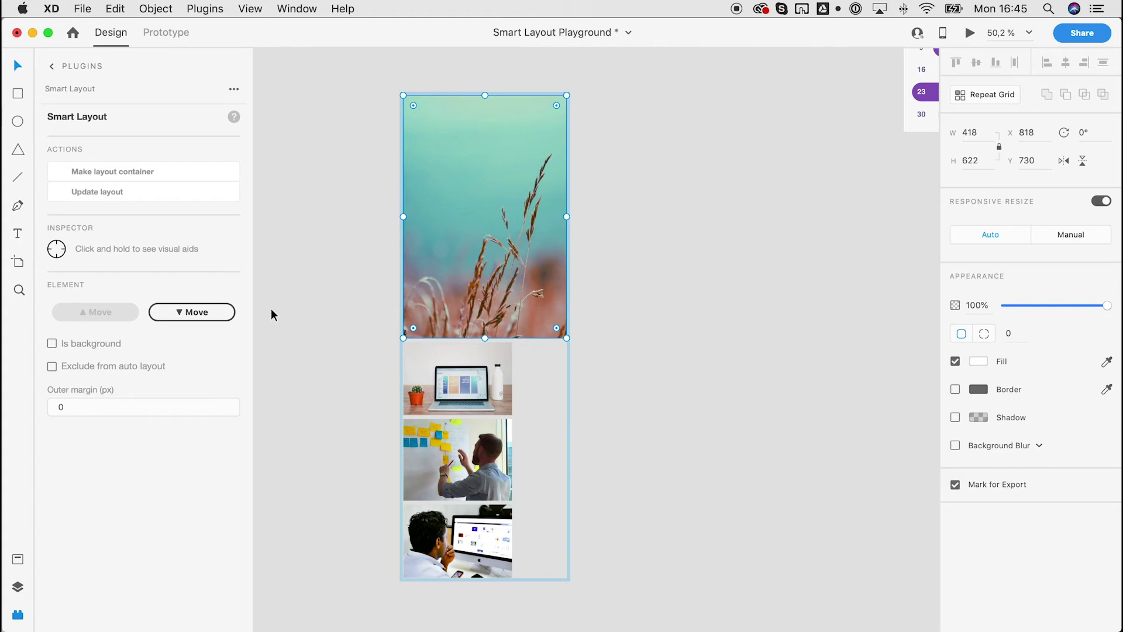
left_click(51, 343)
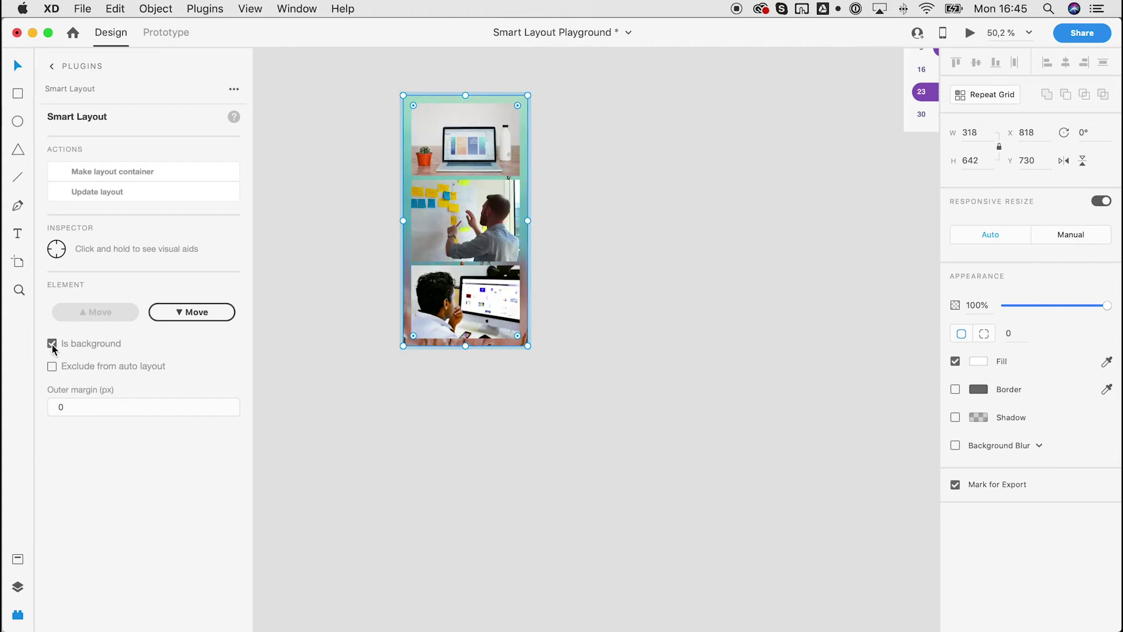
scroll(585, 206, "up", 3)
left_click_drag(483, 176, 558, 295)
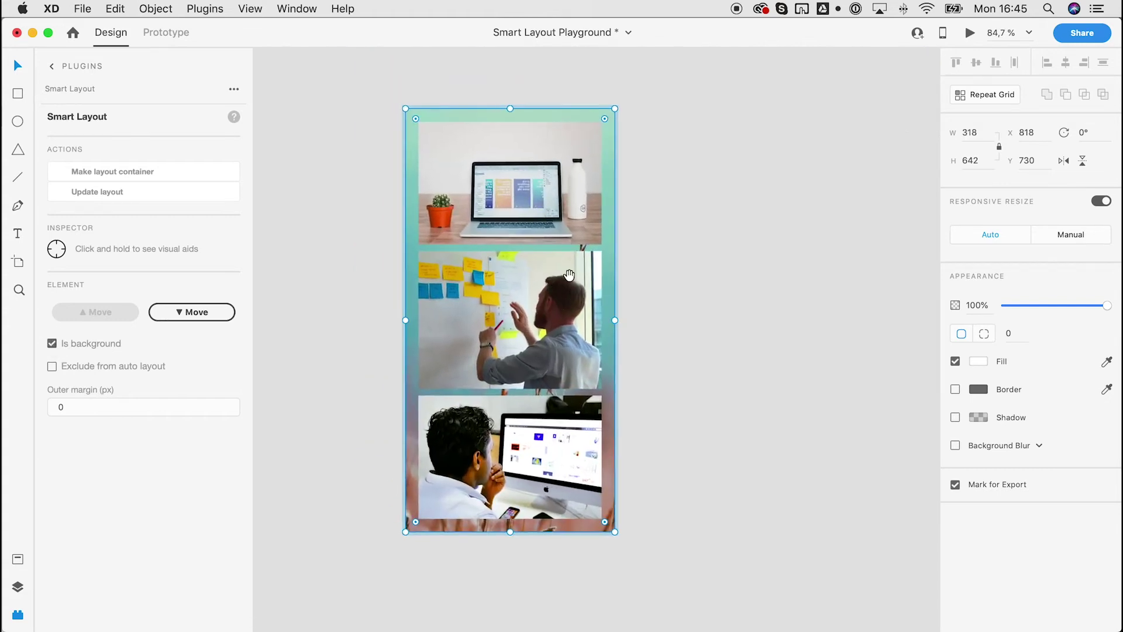
left_click(617, 173)
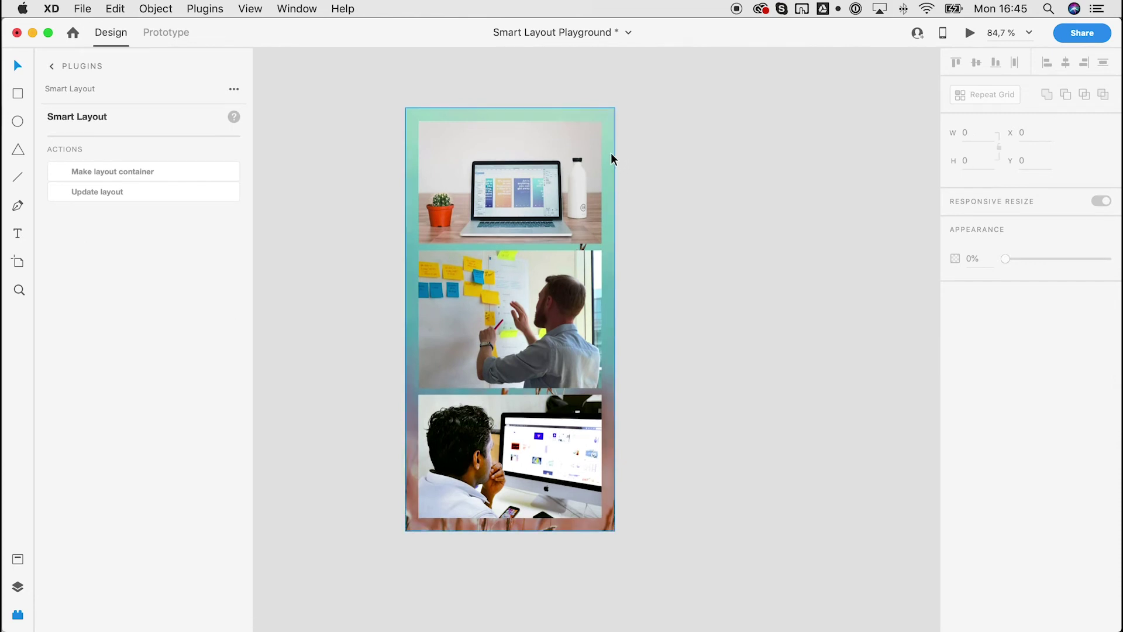
Try inner paddings of 10 and 40 px on the photo container and settle on 40 10.
scroll(409, 111, "down", 2)
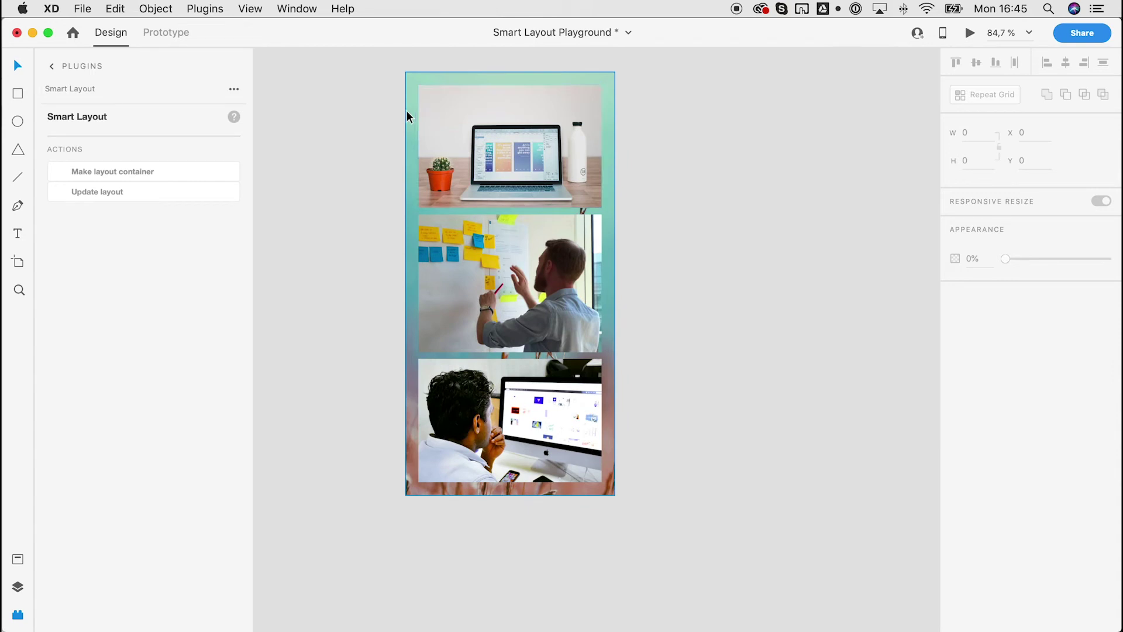
left_click(409, 118)
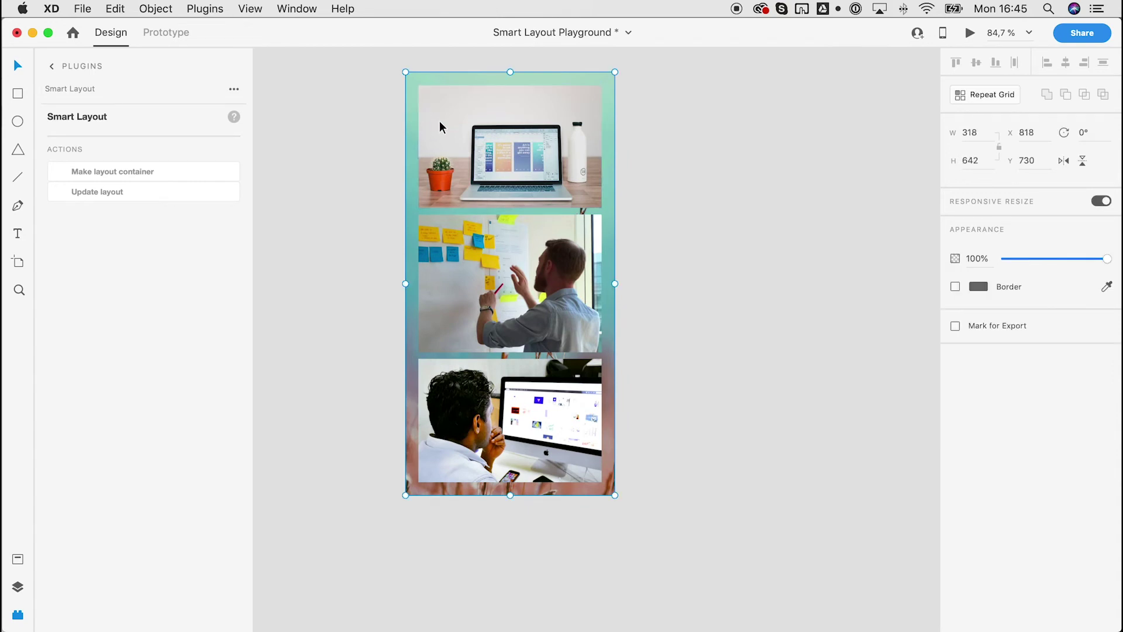
left_click_drag(67, 420, 37, 419)
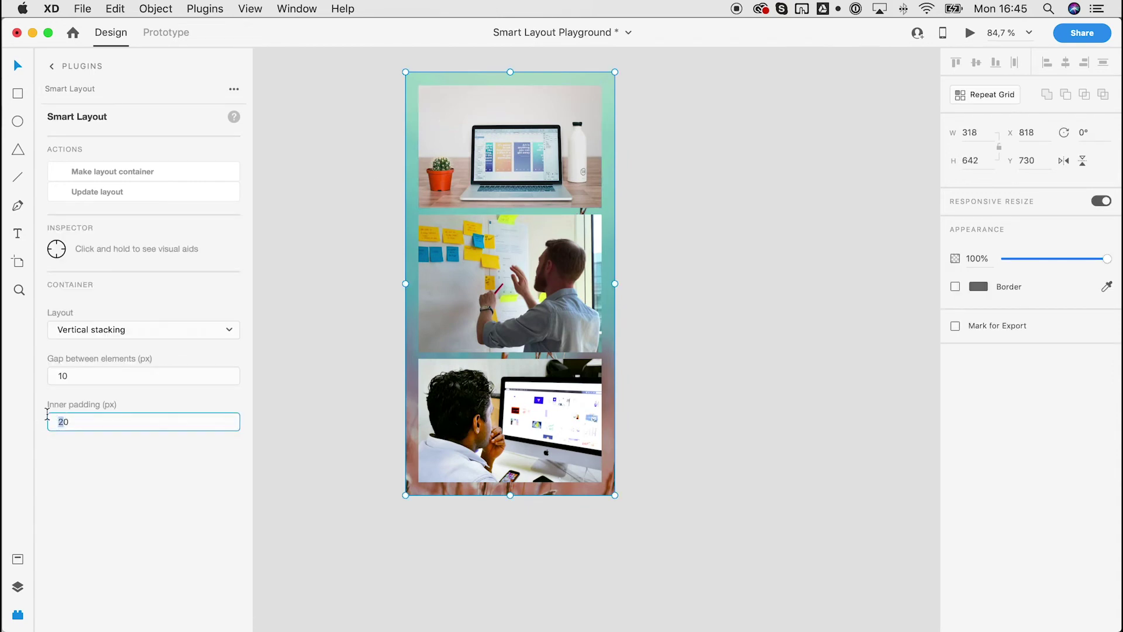
type("1")
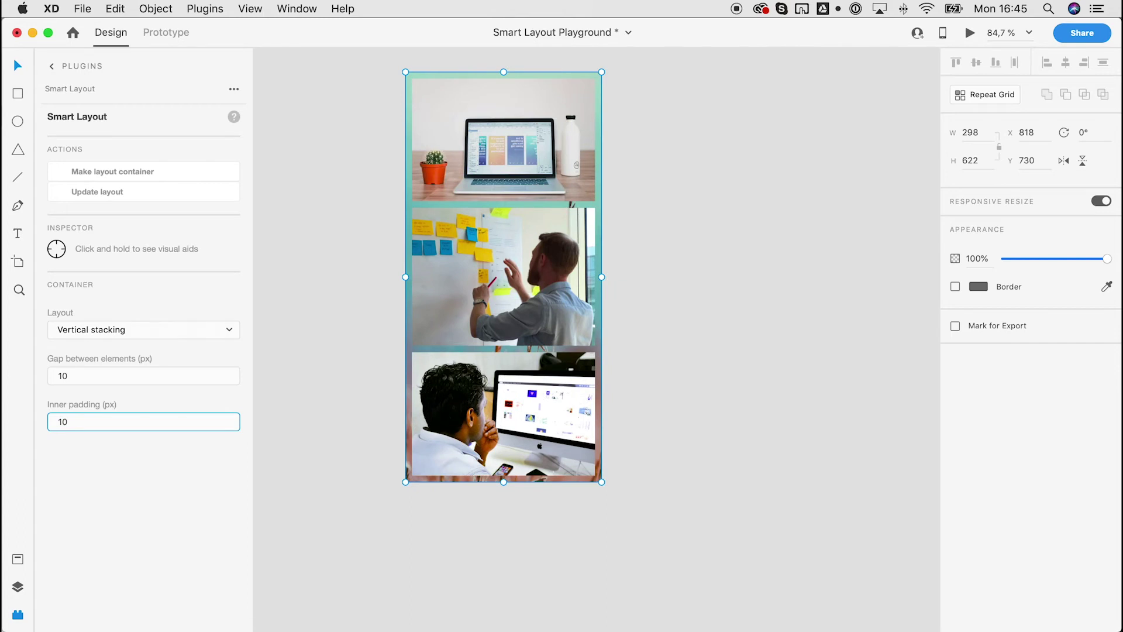
key("shift+Right")
type("40")
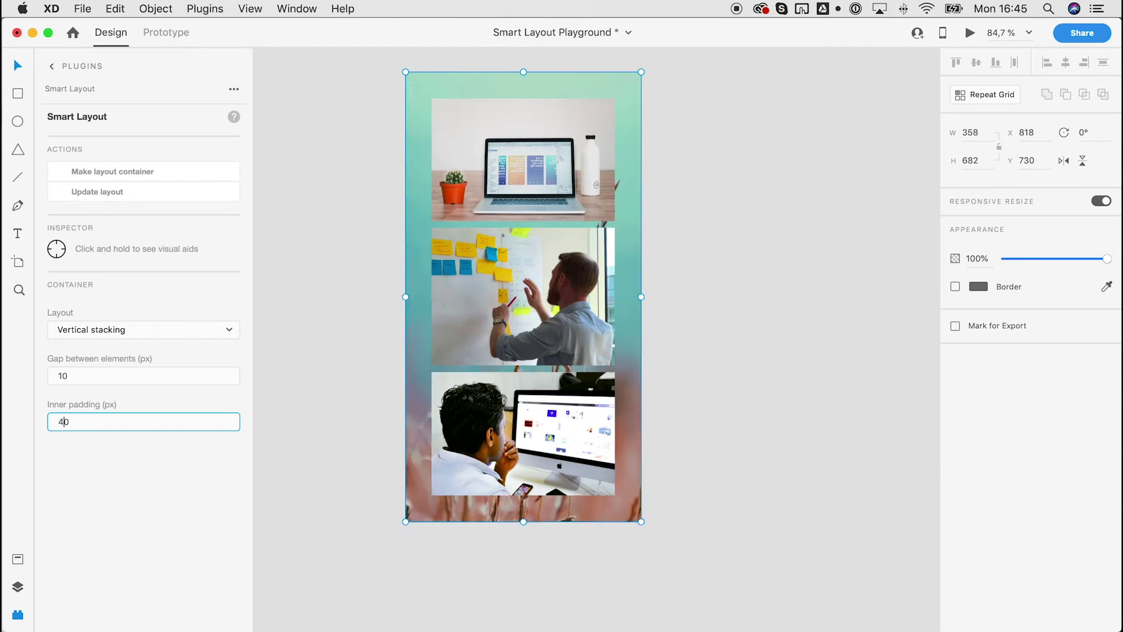
type(" 10")
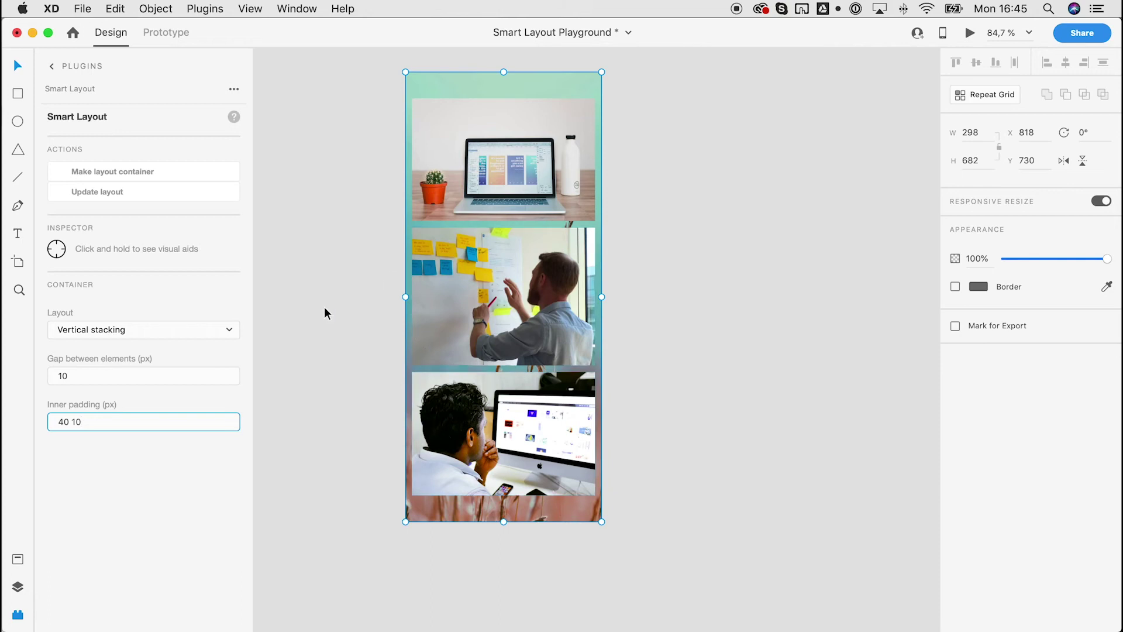
key("Return")
Copy the purple Call To Action button from the original design.
double_click(478, 301)
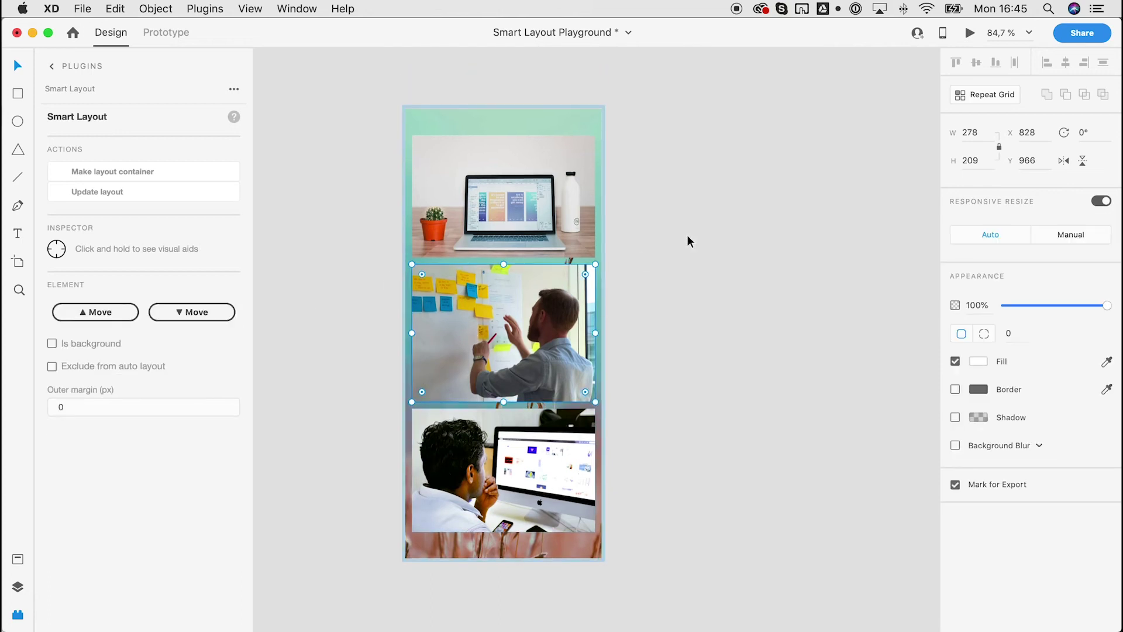
left_click(669, 230)
scroll(670, 228, "down", 5)
scroll(653, 159, "up", 8)
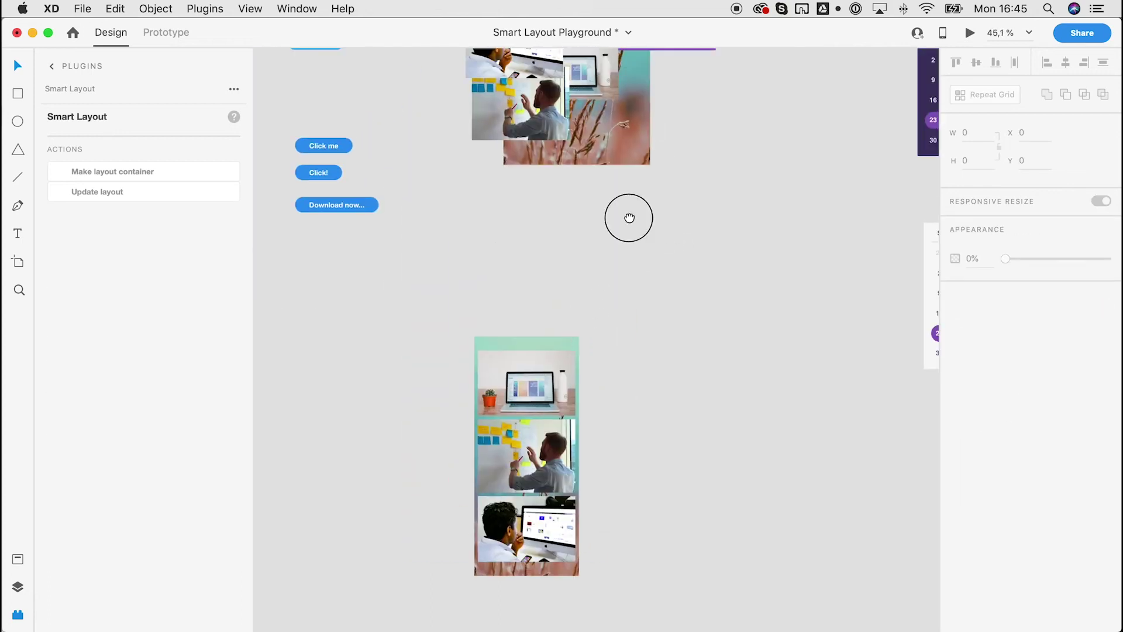
left_click(650, 175)
scroll(614, 178, "down", 6)
scroll(613, 178, "down", 3)
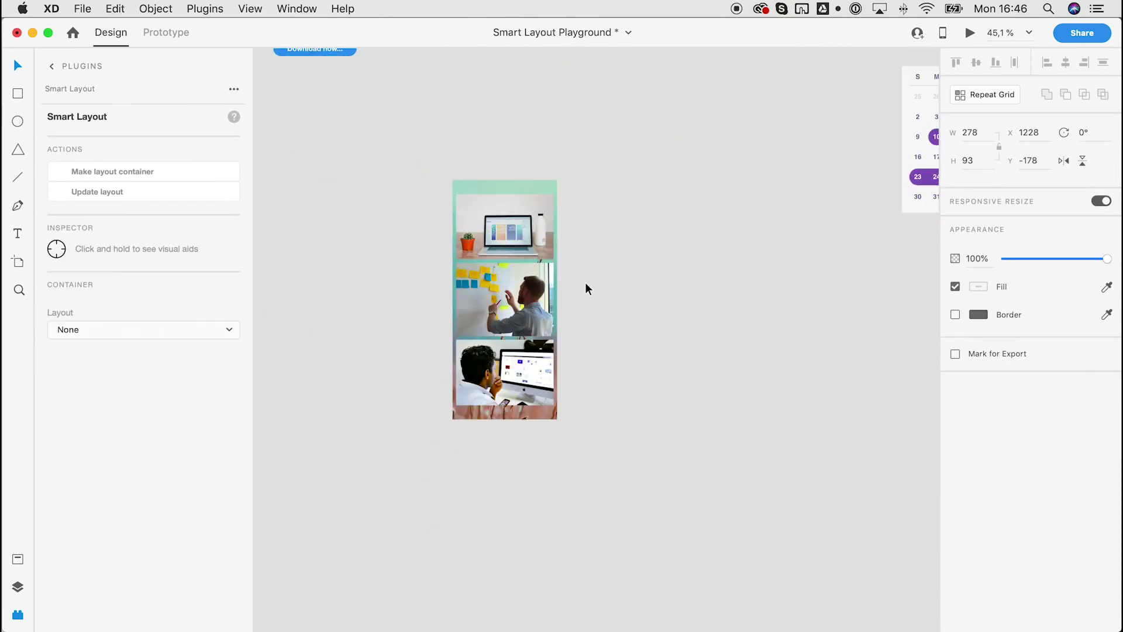
Paste the Call To Action button into the photo container after the last photo and update the layout.
left_click(586, 282)
scroll(586, 282, "up", 2)
scroll(614, 265, "left", 2)
double_click(547, 355)
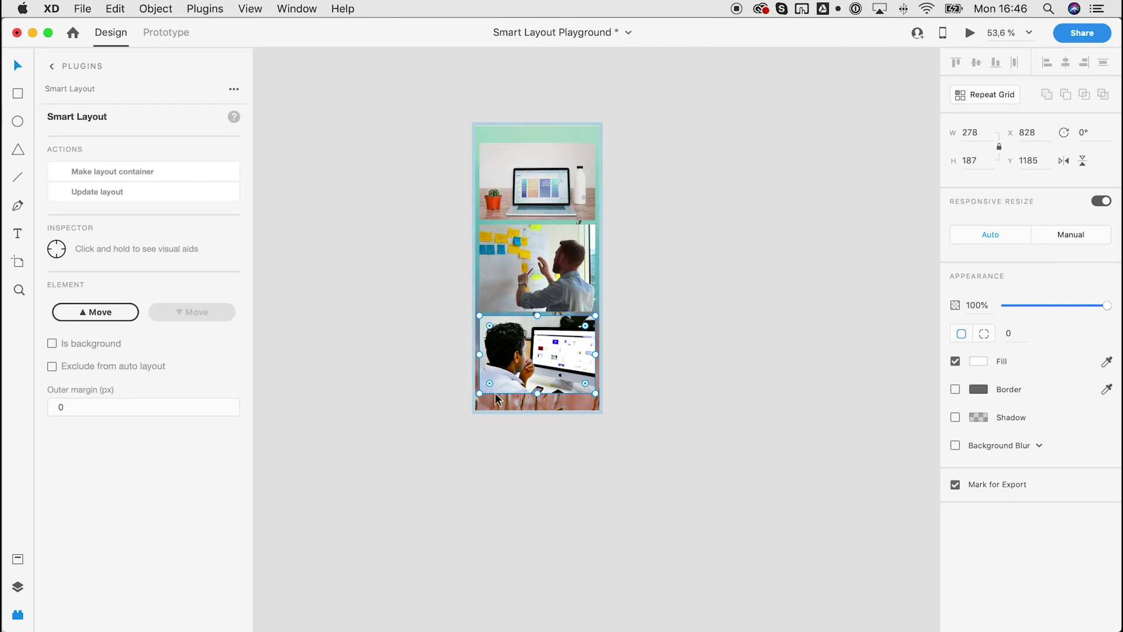
key("super+v")
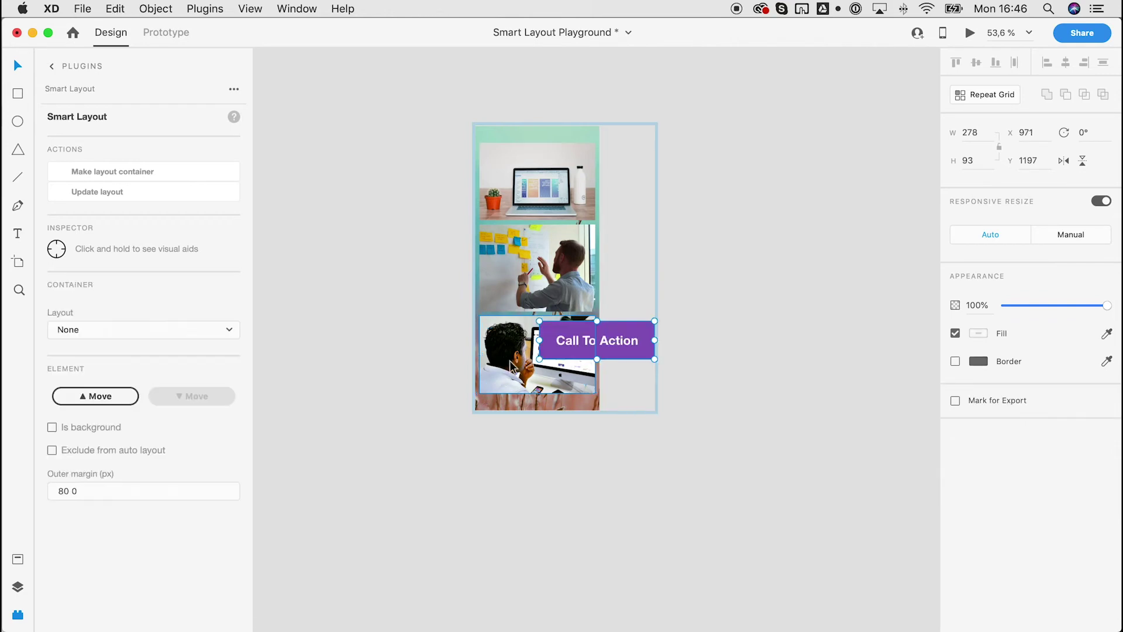
left_click(124, 192)
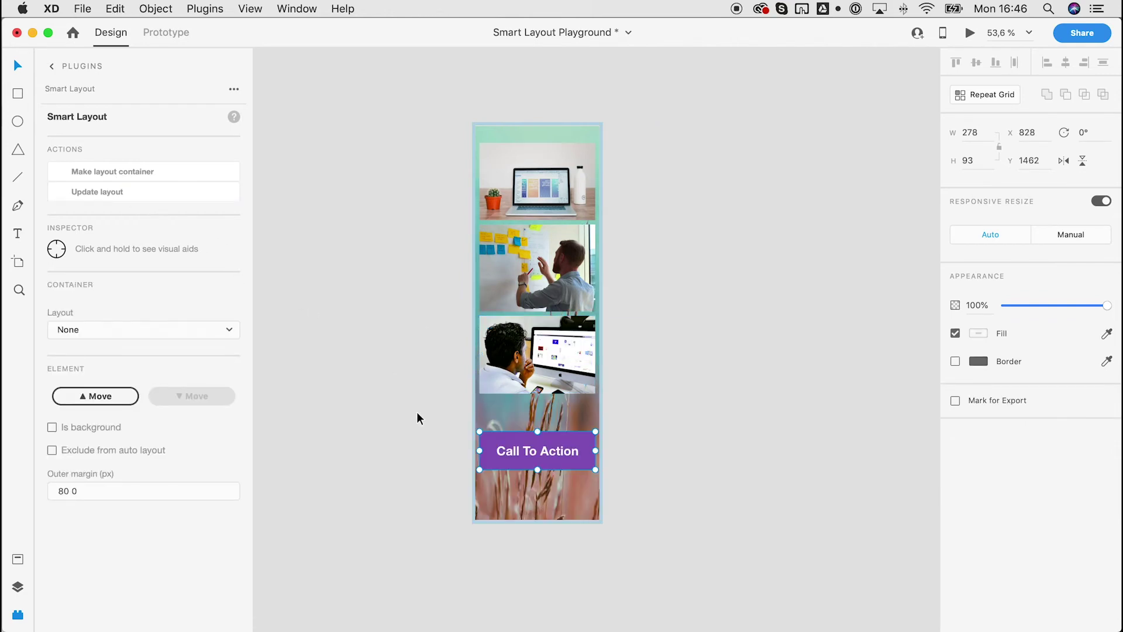
Clear the Call To Action button's outer margin and move it up one place in the stack, above the last photo.
left_click(154, 490)
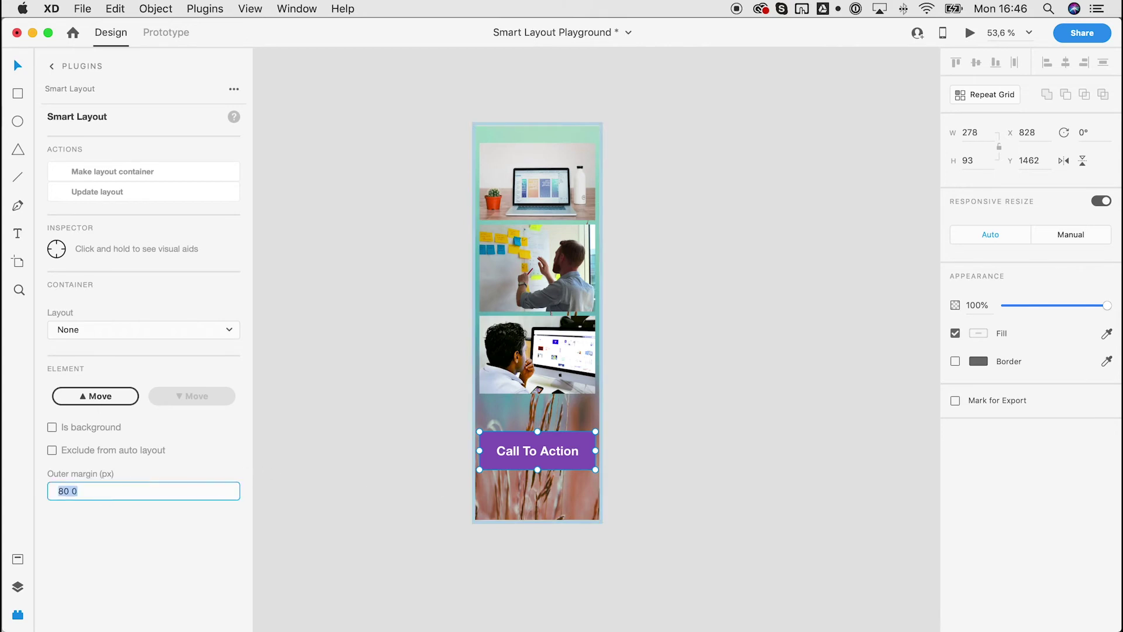
key("BackSpace")
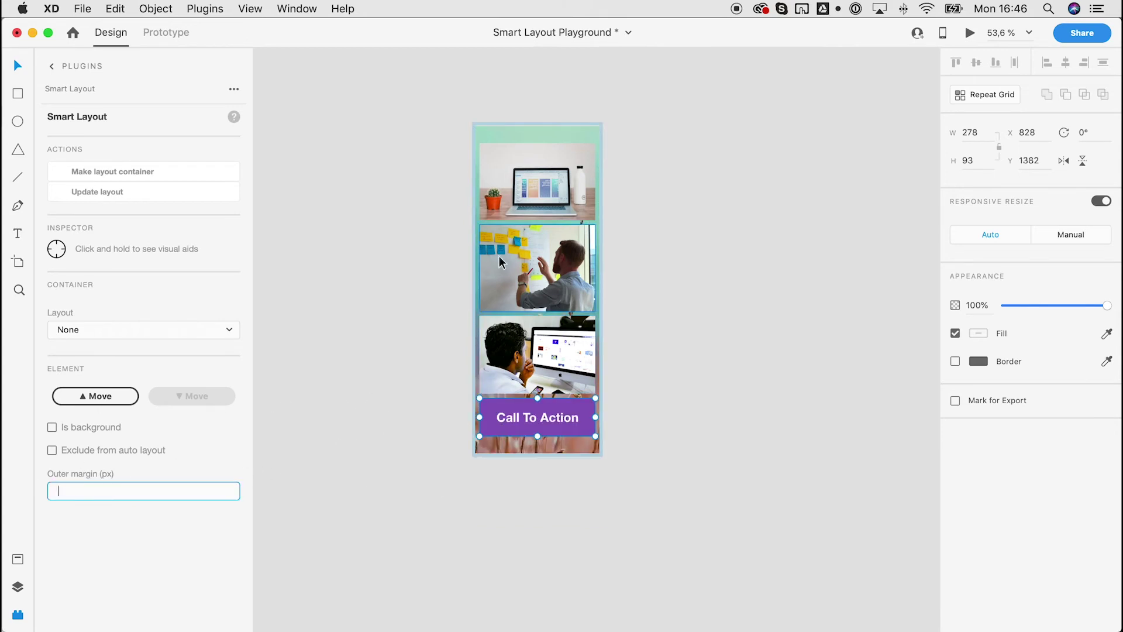
left_click(103, 402)
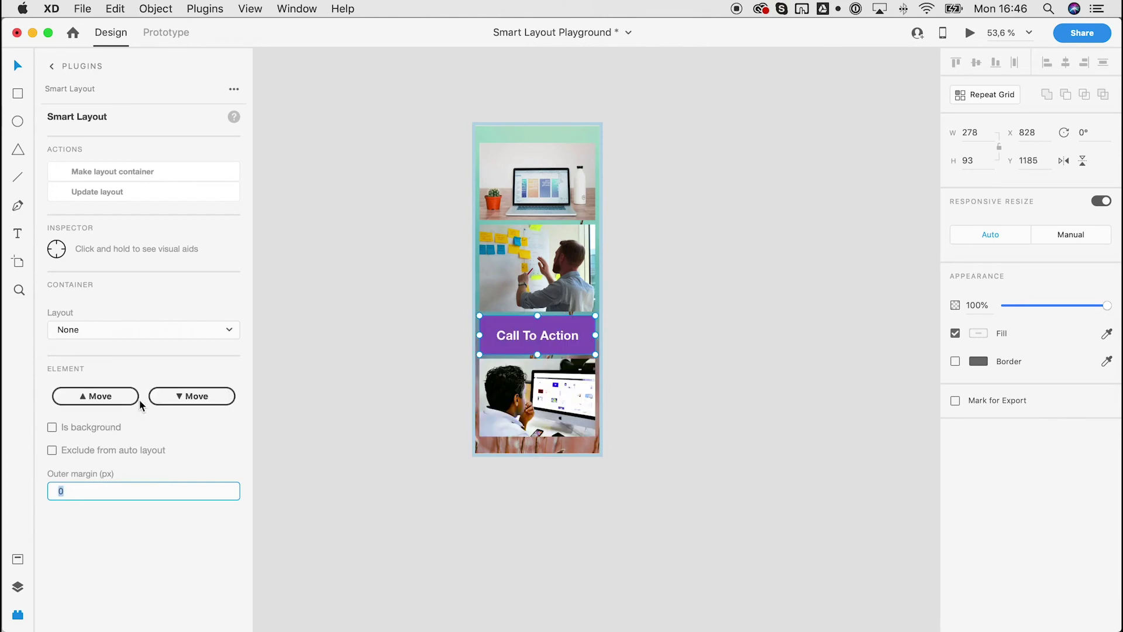
left_click(155, 403)
left_click(160, 399)
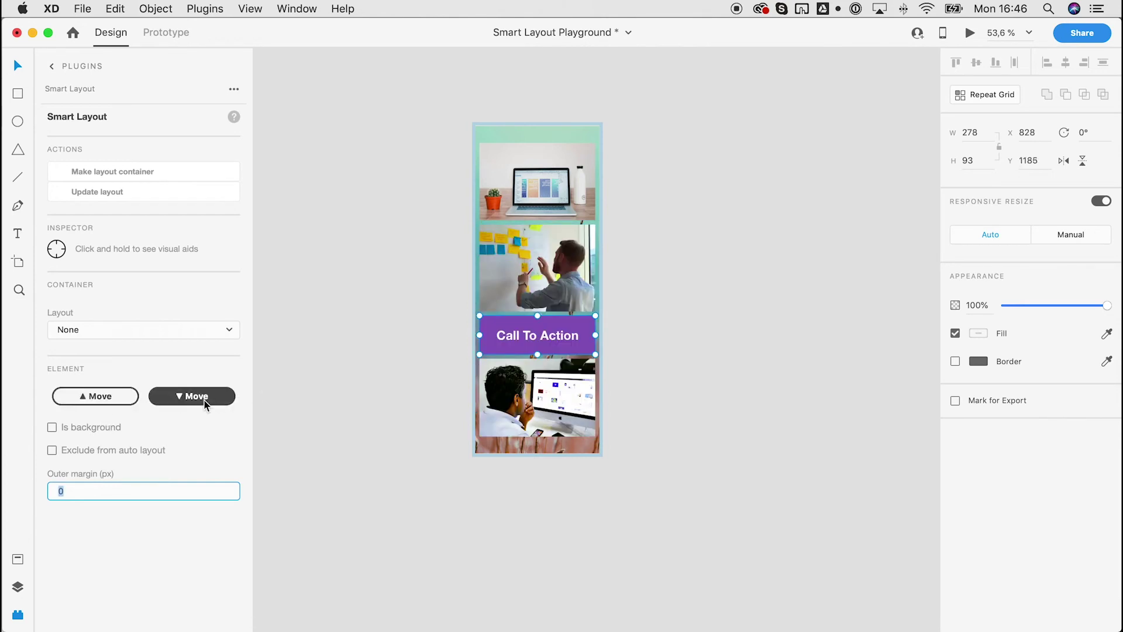
left_click(122, 398)
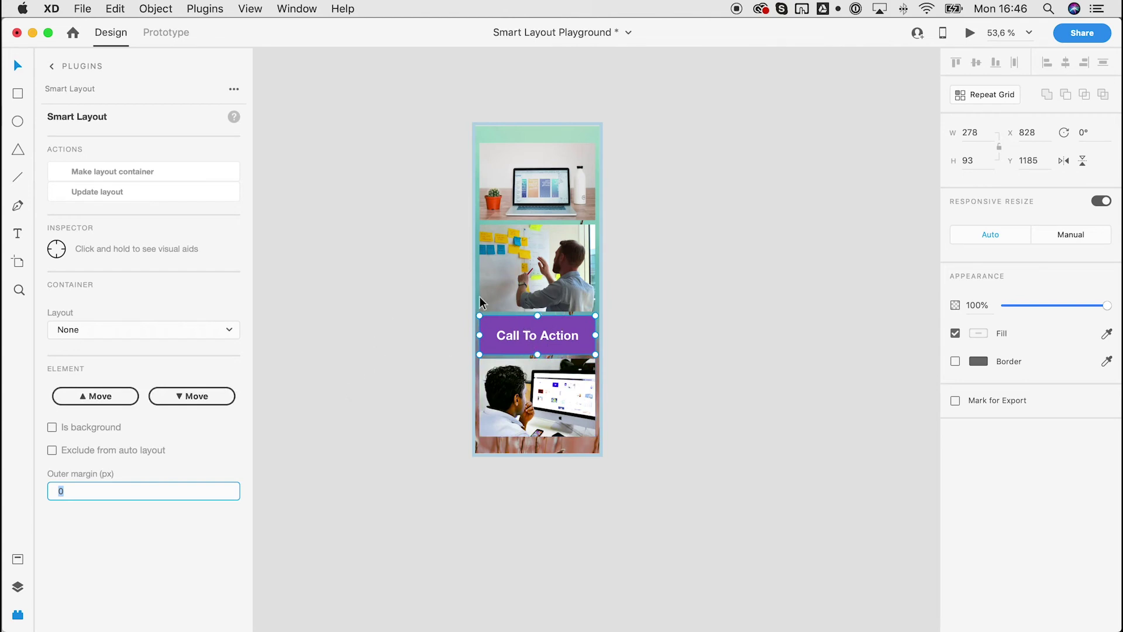
Set the Call To Action button's outer margin to 60 0 20 0 px inside the photo container.
left_click(446, 301)
left_click(507, 276)
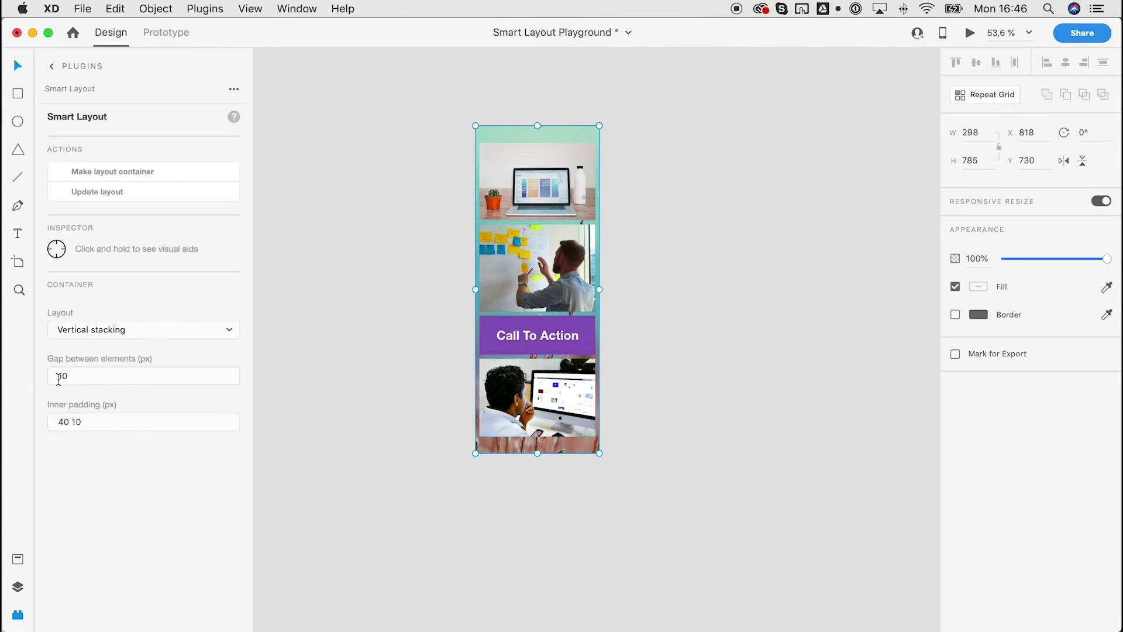
double_click(508, 342)
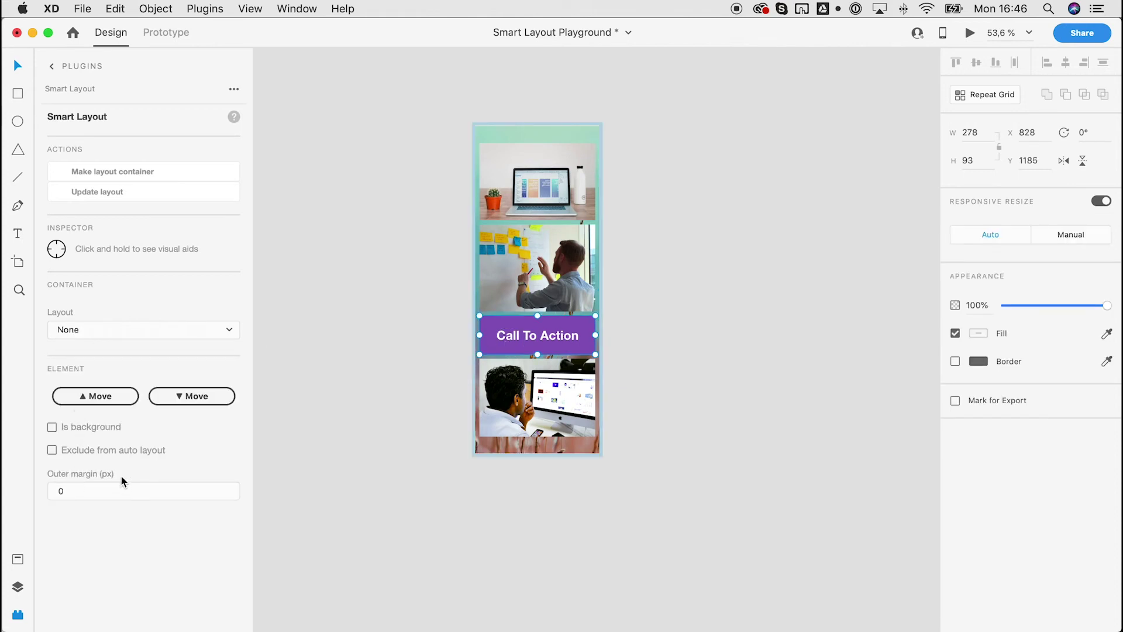
left_click(71, 487)
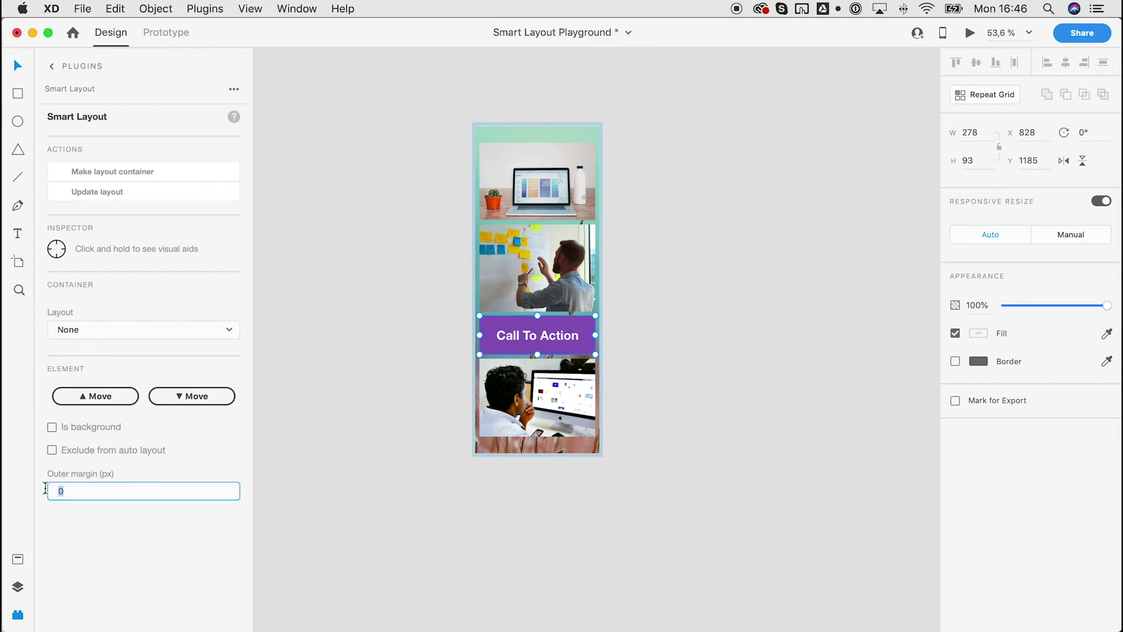
type("20")
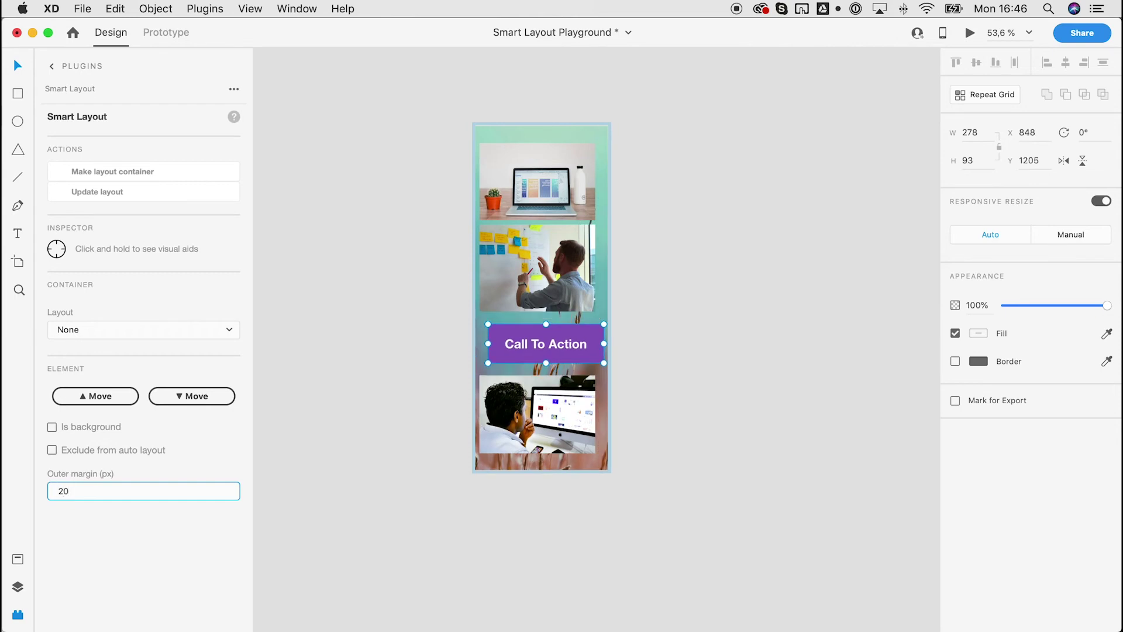
type(" 0")
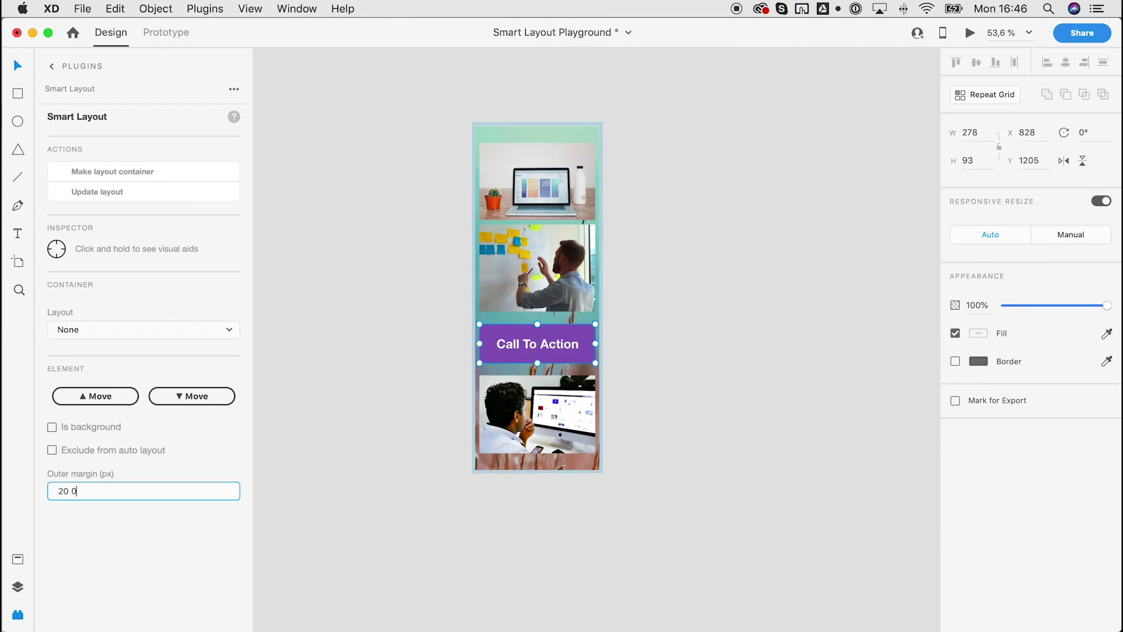
type(" 20 0")
double_click(68, 492)
type("6")
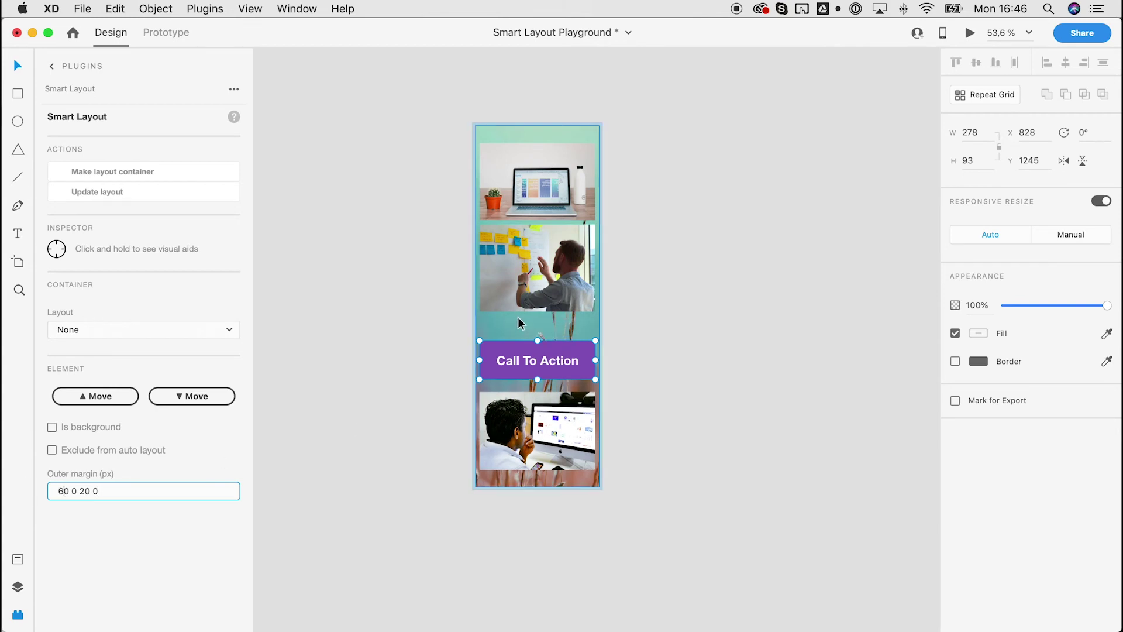
left_click(440, 341)
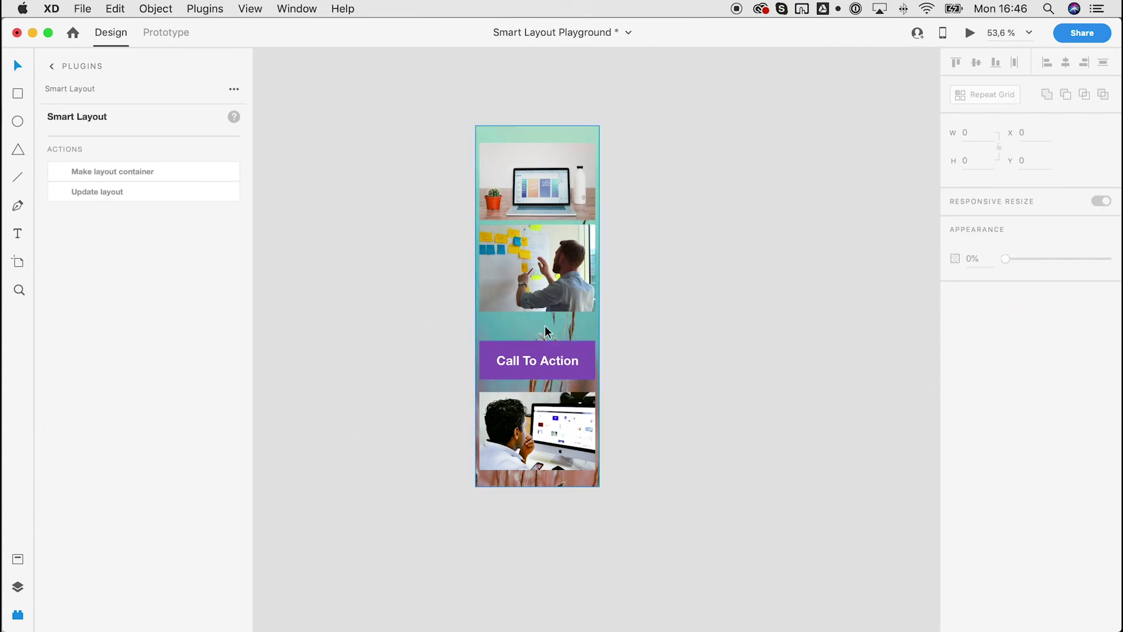
Inspect the photo container's padding, gaps and margins with the Smart Layout visual aids.
left_click(511, 319)
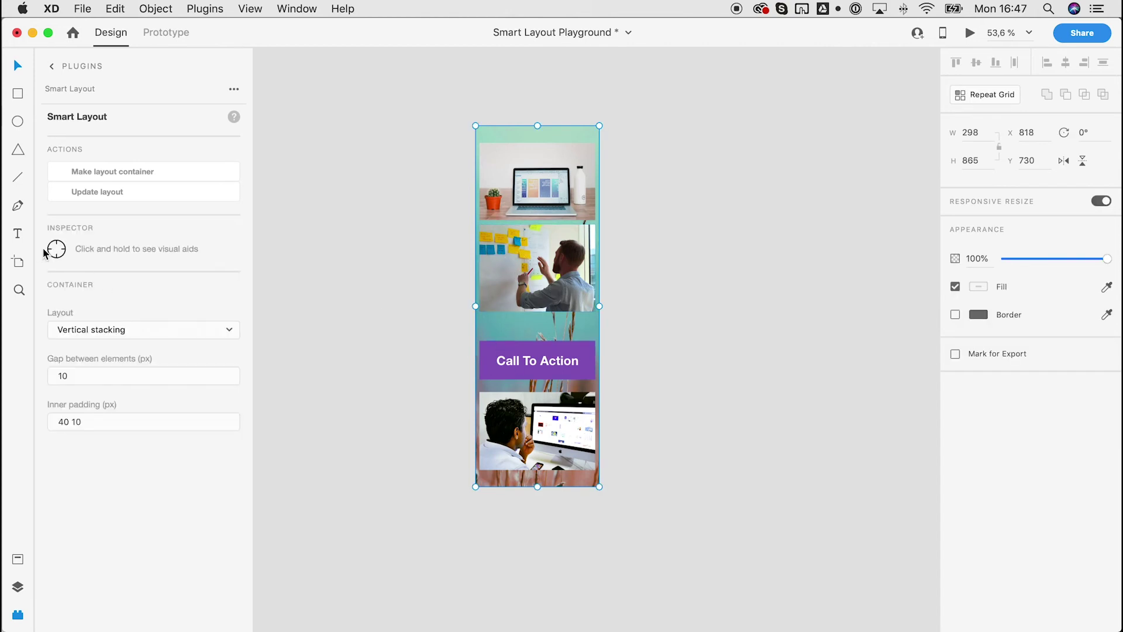
left_click_drag(56, 252, 59, 253)
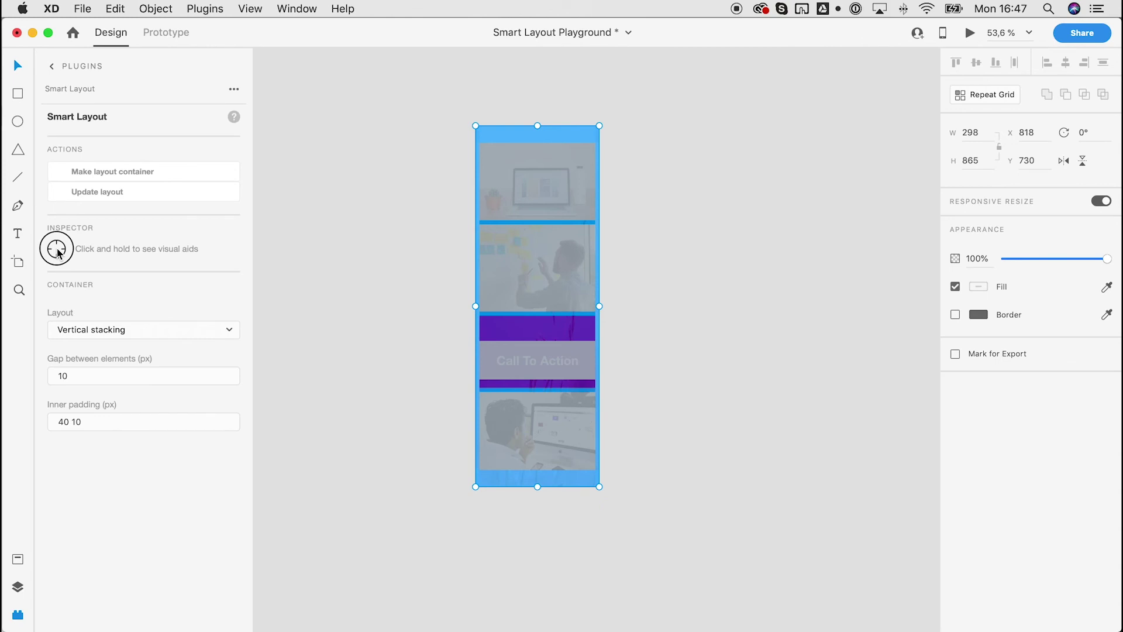
mouse_move(58, 253)
left_mouse_down()
mouse_move(557, 153)
mouse_move(536, 159)
mouse_move(494, 128)
mouse_move(484, 139)
mouse_move(543, 125)
mouse_move(607, 198)
mouse_move(548, 223)
mouse_move(490, 225)
mouse_move(585, 228)
mouse_move(466, 220)
mouse_move(544, 221)
mouse_move(537, 333)
mouse_move(531, 320)
mouse_move(510, 339)
mouse_move(534, 330)
mouse_move(516, 336)
mouse_move(561, 353)
mouse_move(511, 372)
mouse_move(138, 262)
mouse_move(59, 253)
left_mouse_up()
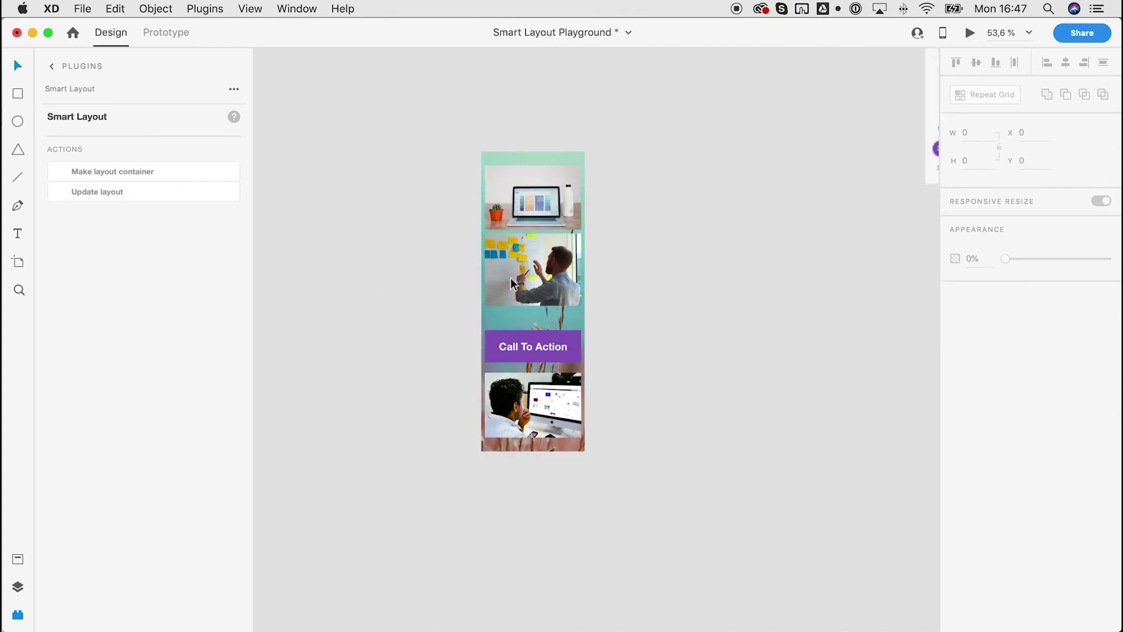
Place the photo container on the grey panel with the calendars and cards, and make them all one layout container.
scroll(510, 277, "down", 3)
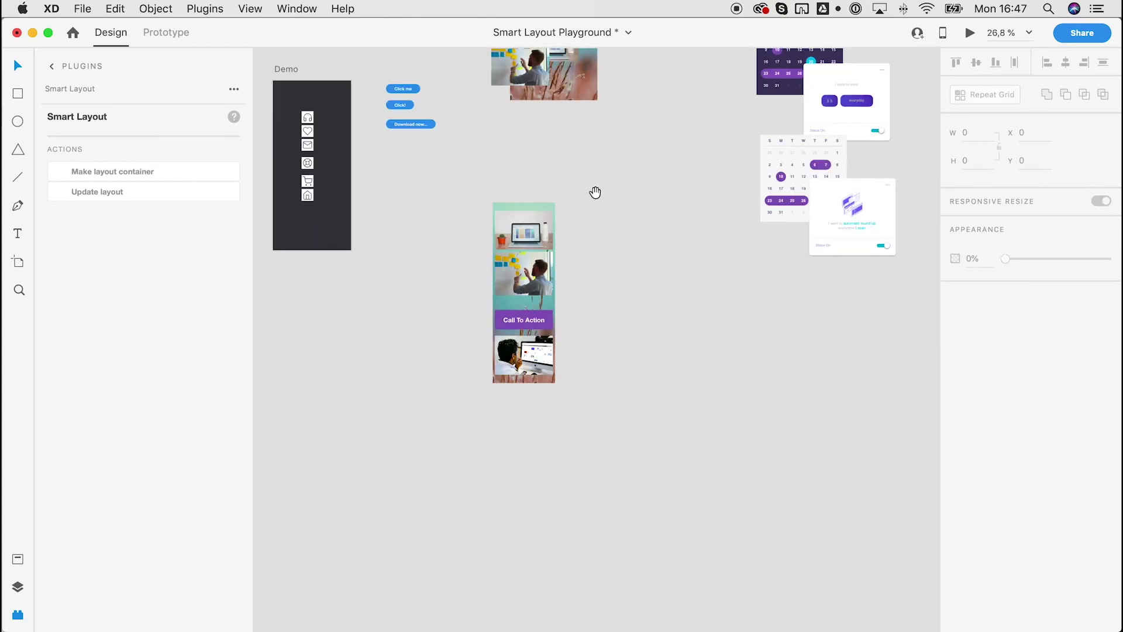
left_click_drag(594, 190, 483, 303)
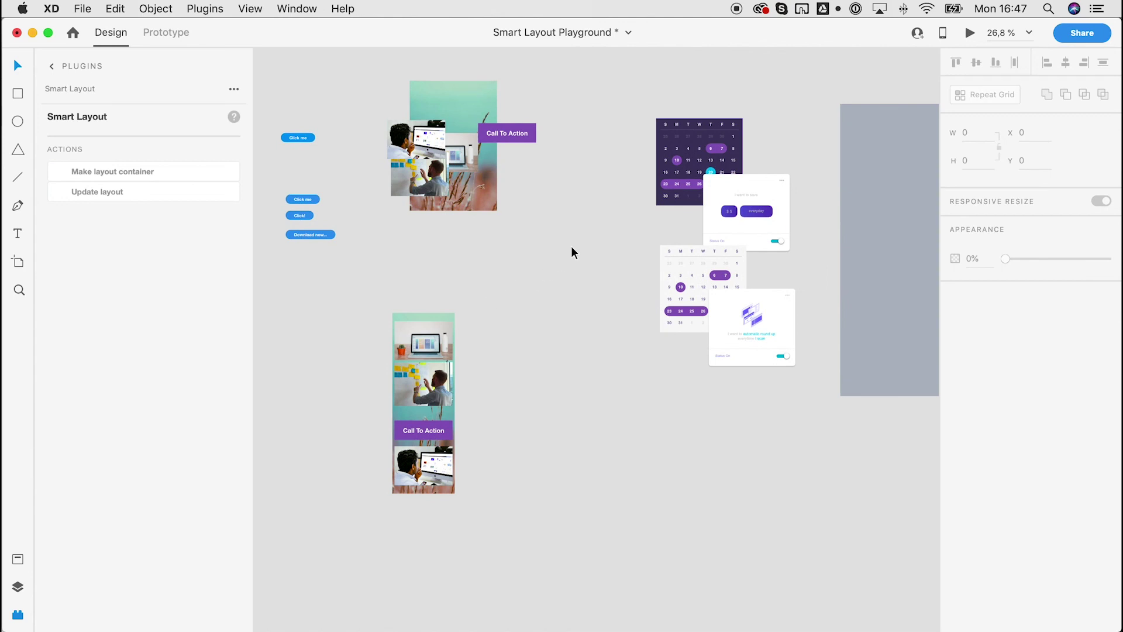
left_click_drag(571, 252, 461, 258)
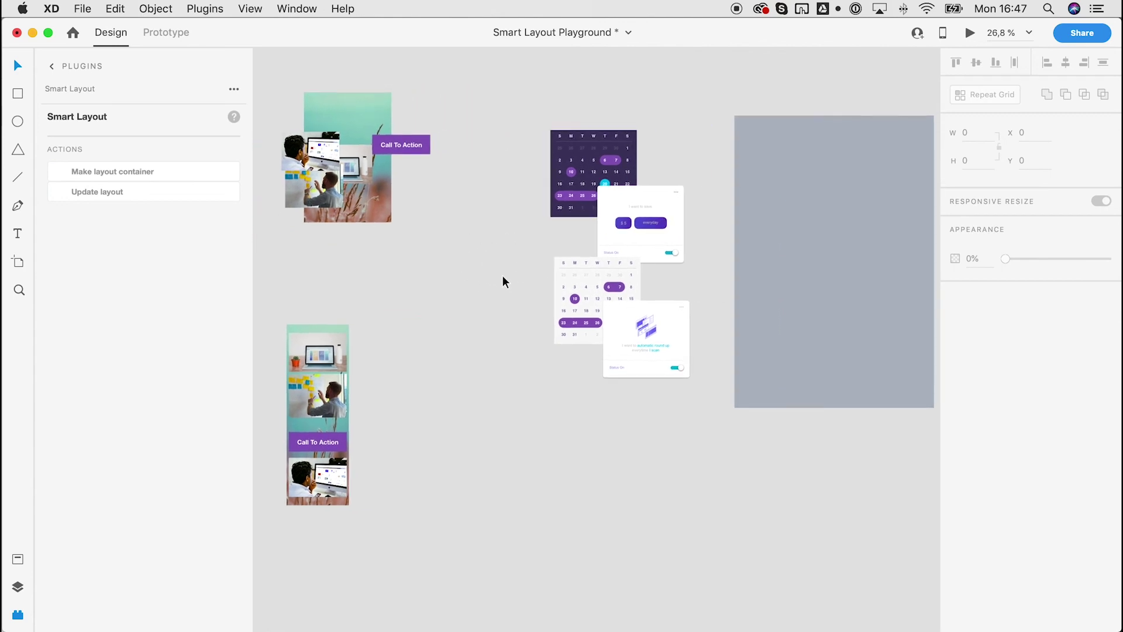
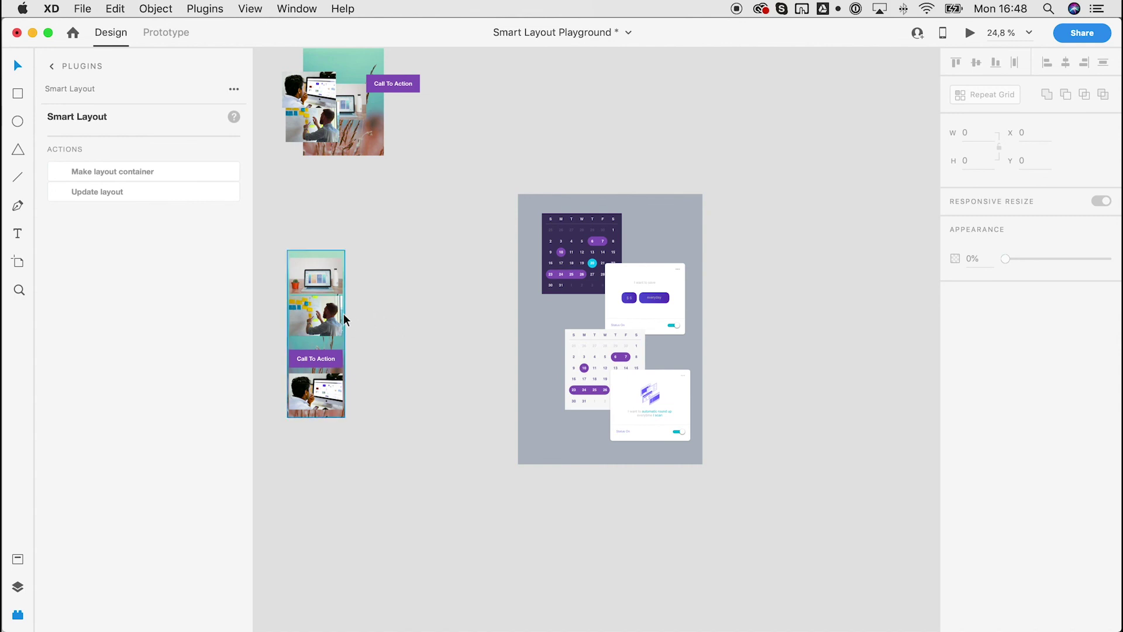
left_click_drag(344, 319, 595, 341)
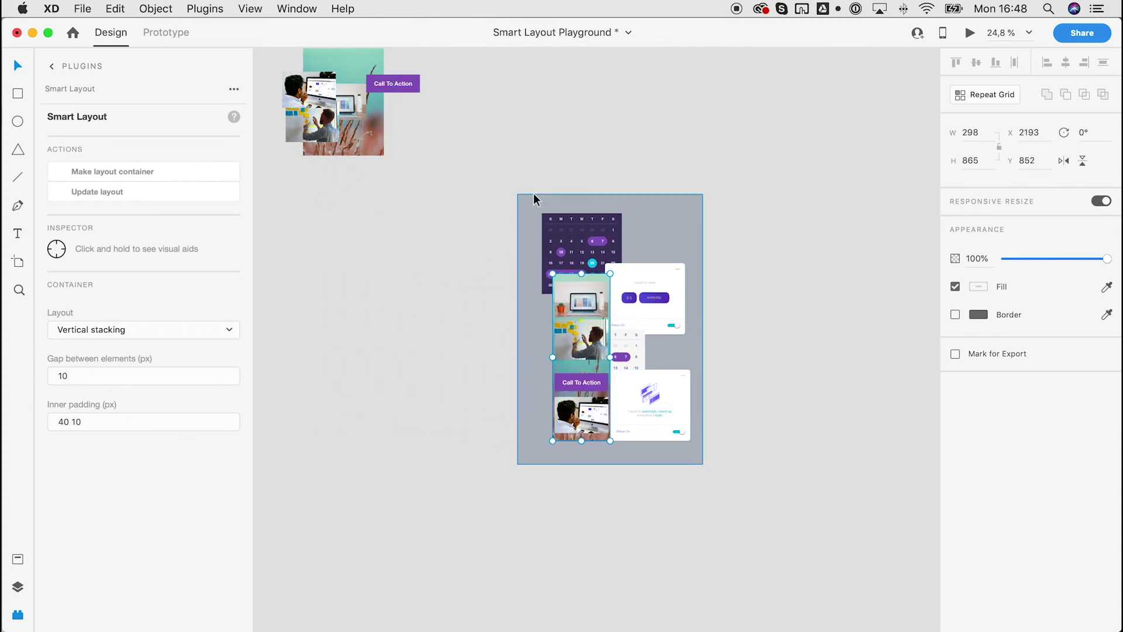
left_click_drag(781, 502, 528, 186)
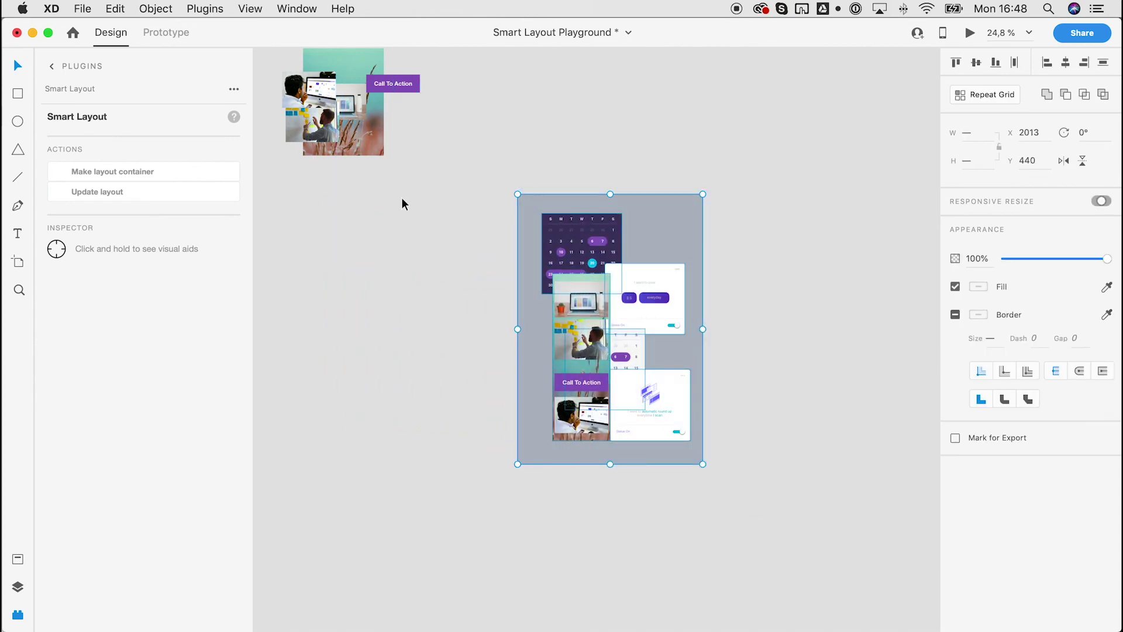
left_click(126, 171)
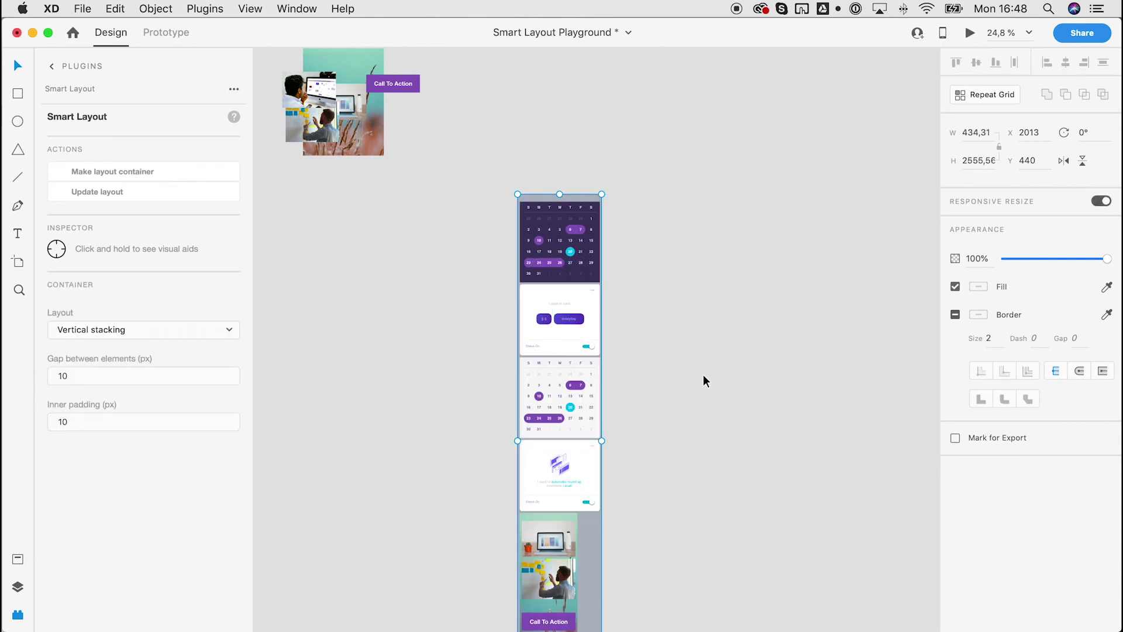
Inspect the spacing of the new outer layout container with the Smart Layout visual aids.
scroll(657, 325, "down", 5)
scroll(484, 271, "right", 8)
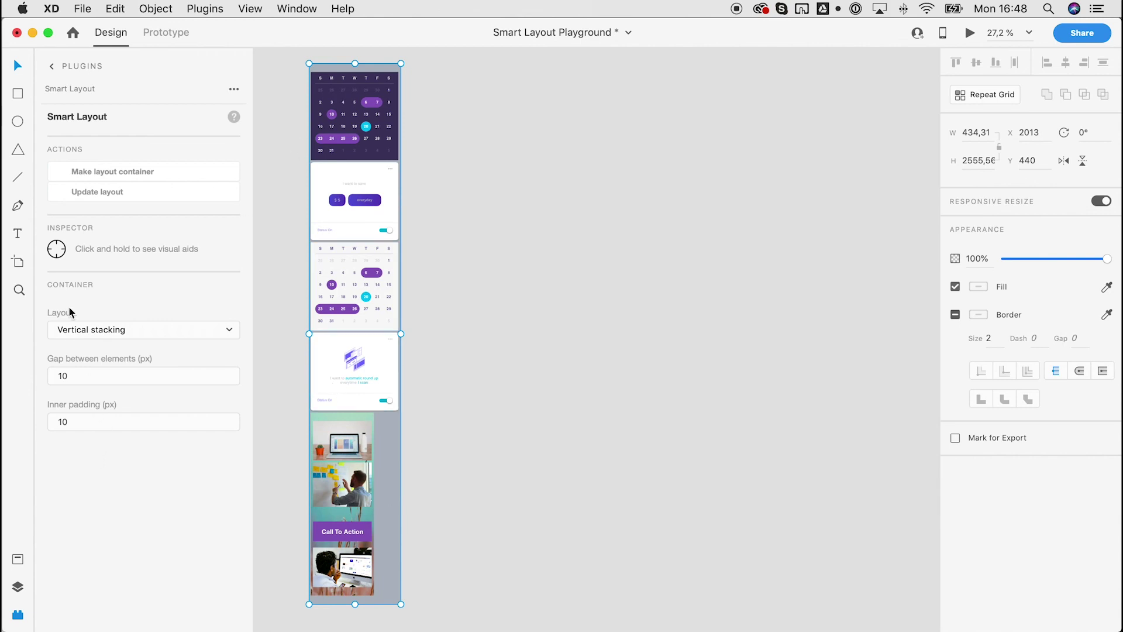
left_click(58, 251)
left_click(58, 250)
left_click(58, 251)
left_click(58, 251)
Shift the white card with the purple logo through the stack and leave it directly above the light calendar.
double_click(366, 444)
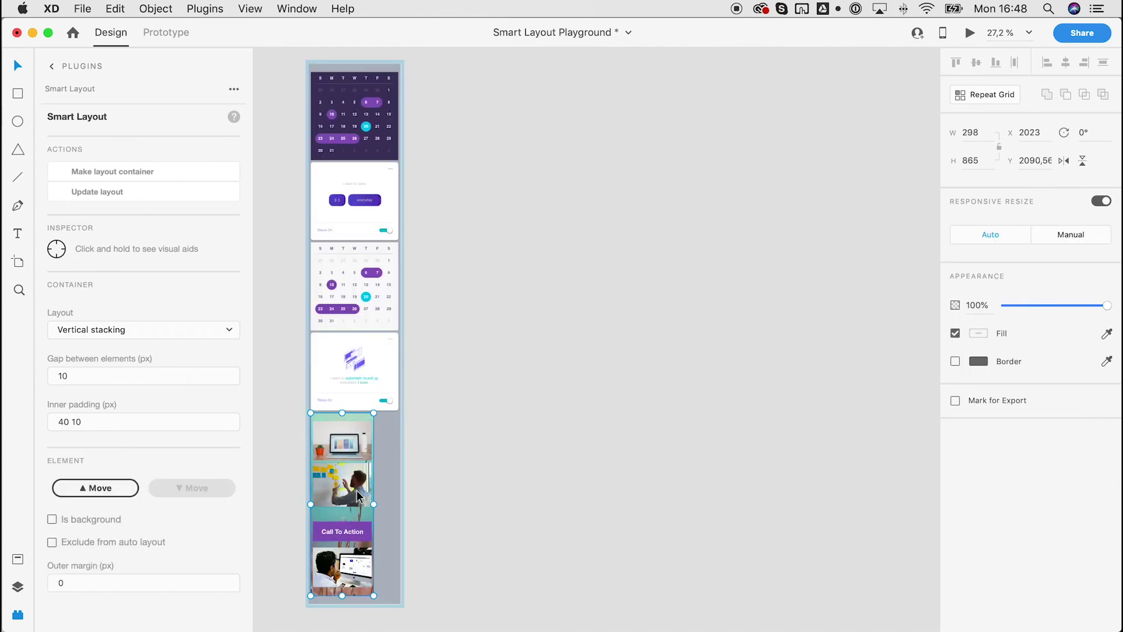
left_click(372, 372)
left_click(108, 396)
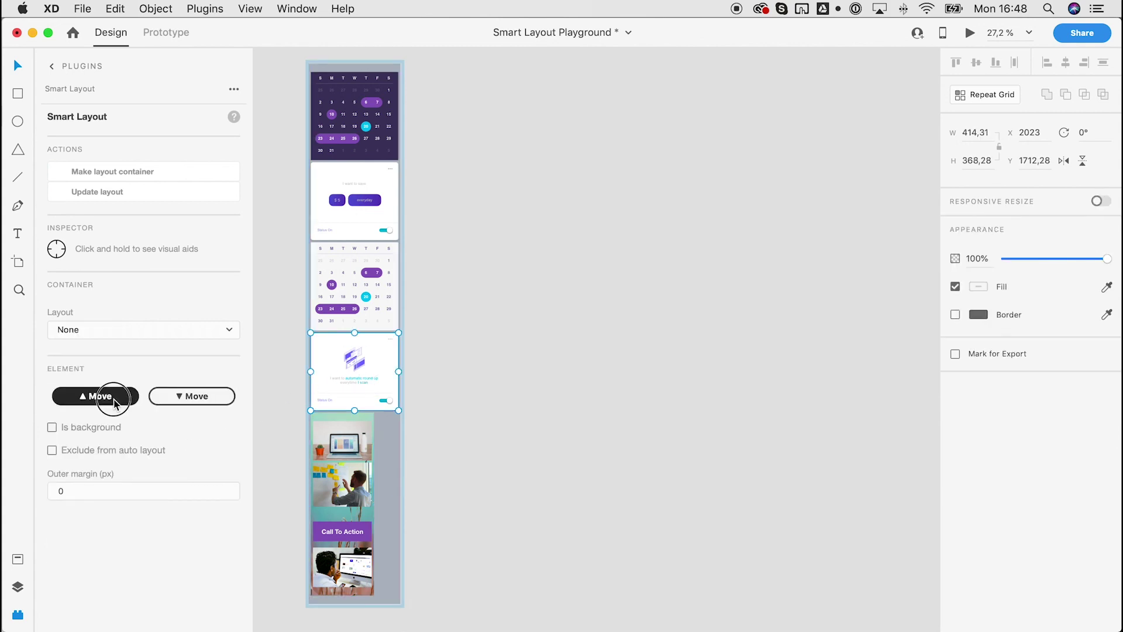
left_click(175, 396)
left_click(81, 401)
left_click(84, 400)
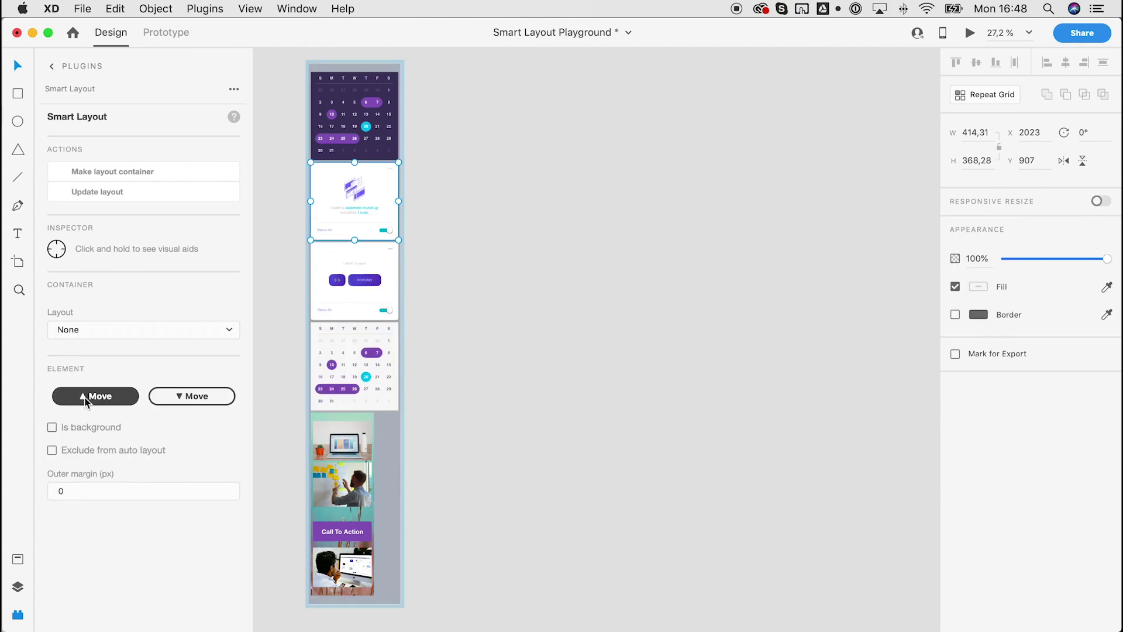
left_click(175, 396)
left_click(175, 396)
left_click(105, 404)
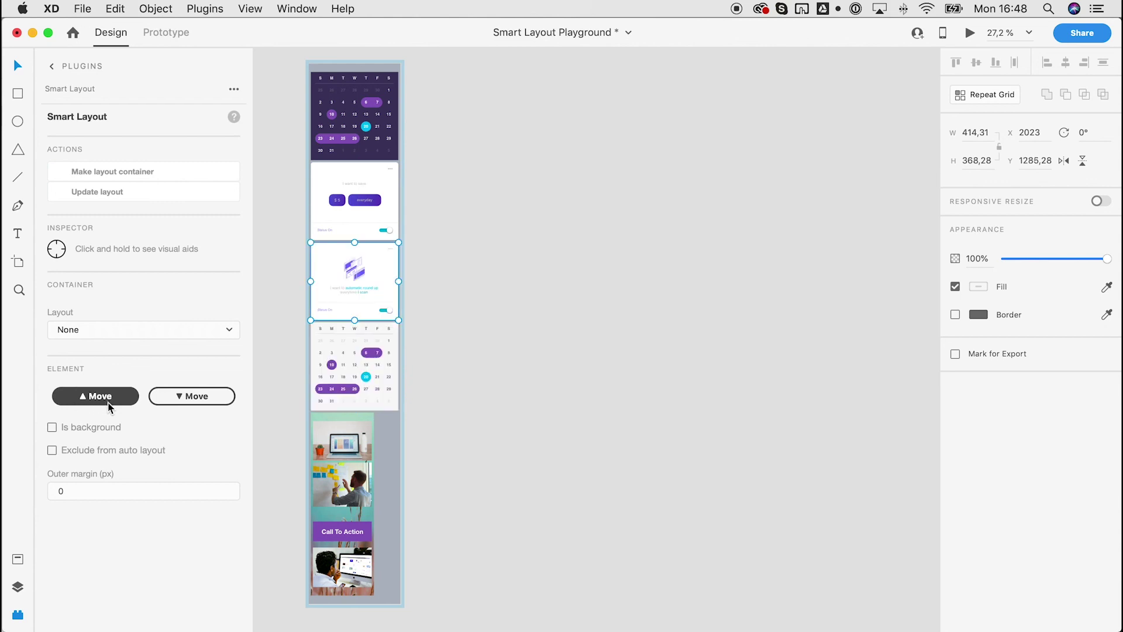
Move the nested photo container up one place above the light calendar and set its outer margin to 40 0 px.
left_click(336, 447)
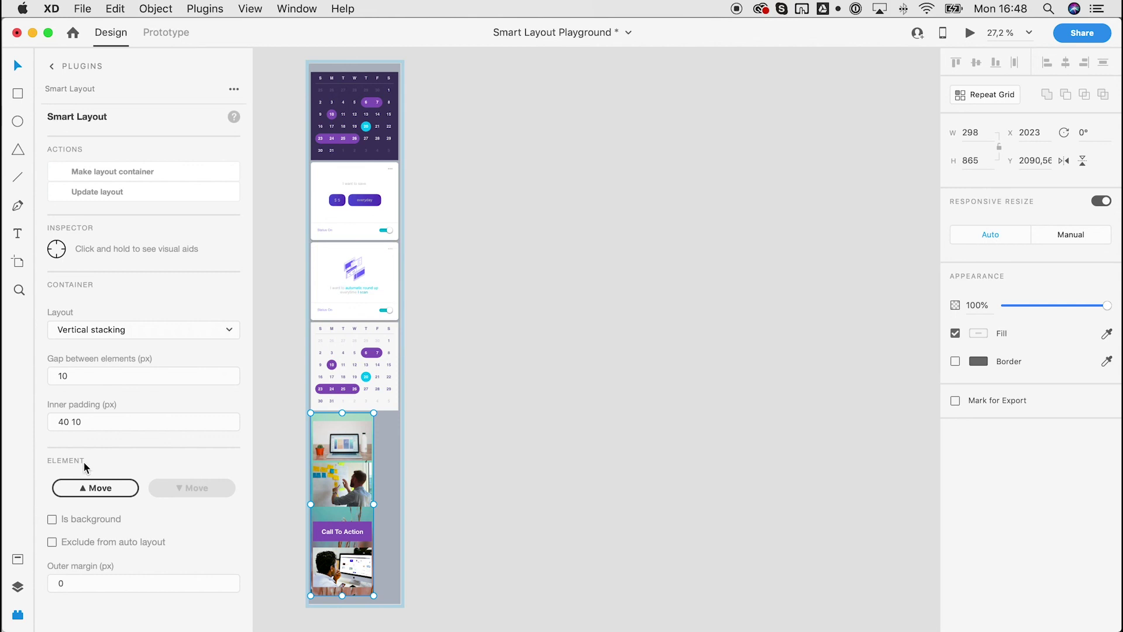
left_click(94, 488)
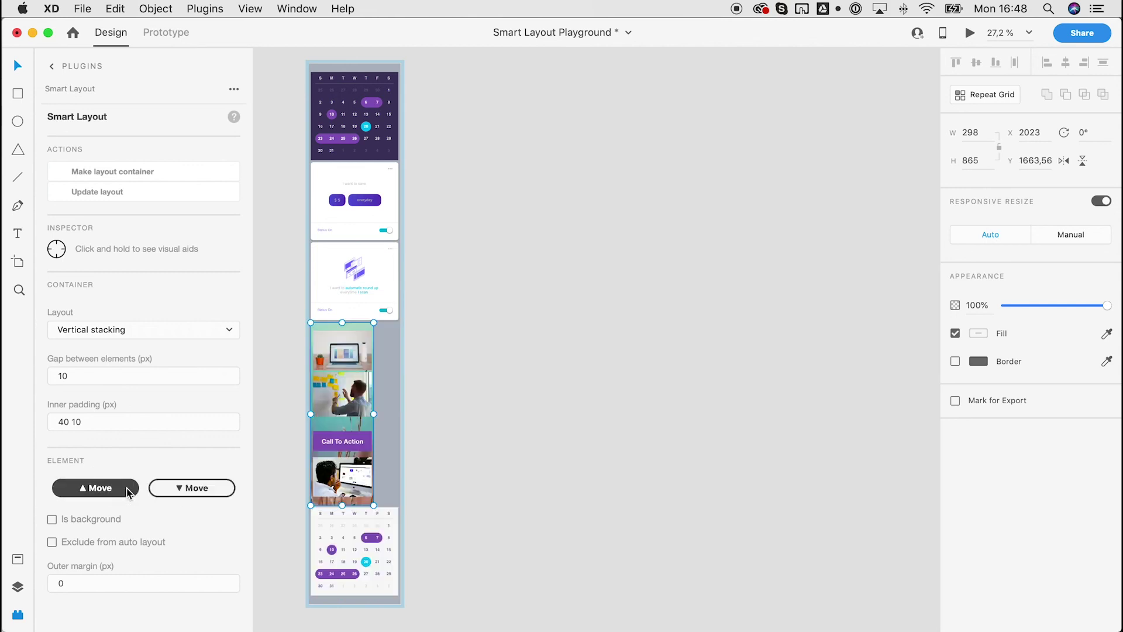
left_click(71, 582)
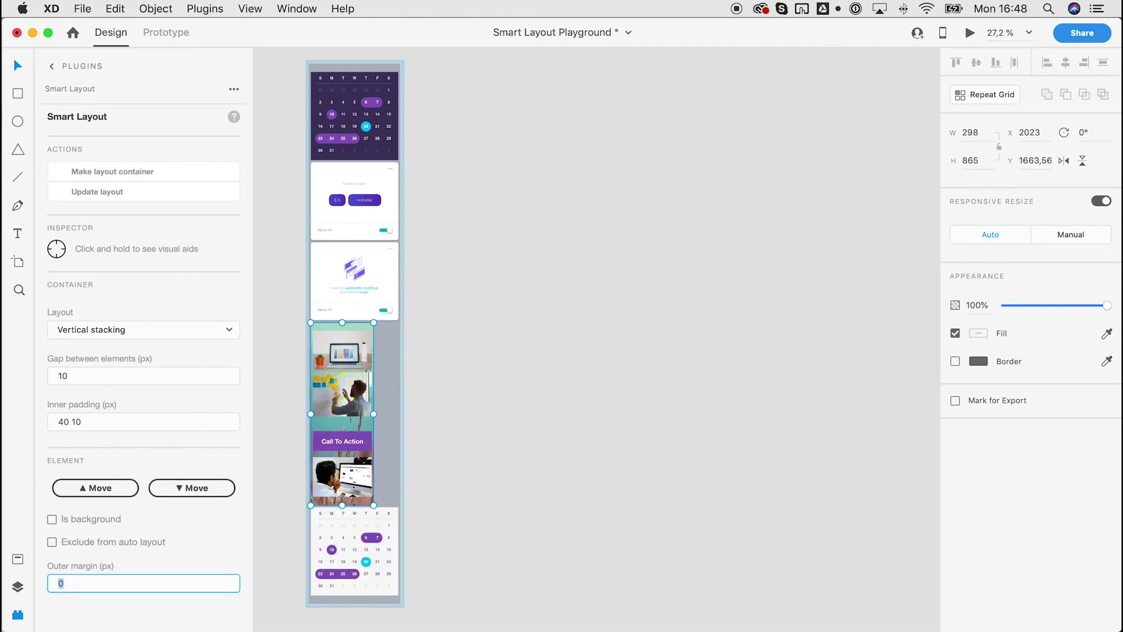
type("40 0")
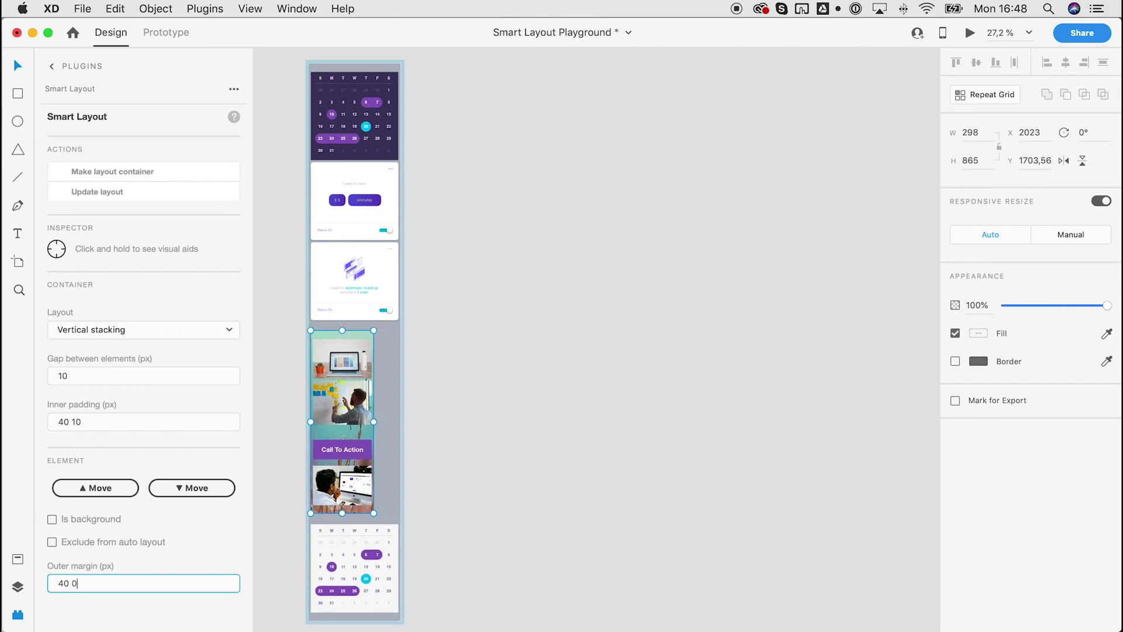
left_click(60, 250)
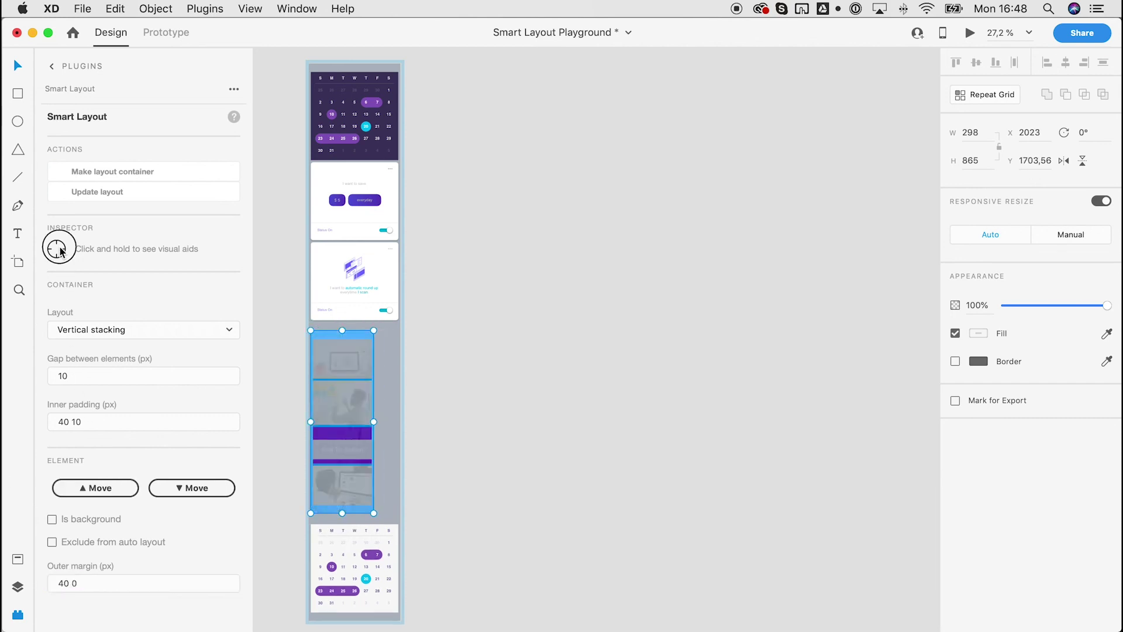
left_click(60, 250)
Shift the nested photo container up and down the stack and leave it between the two white cards.
left_click(128, 486)
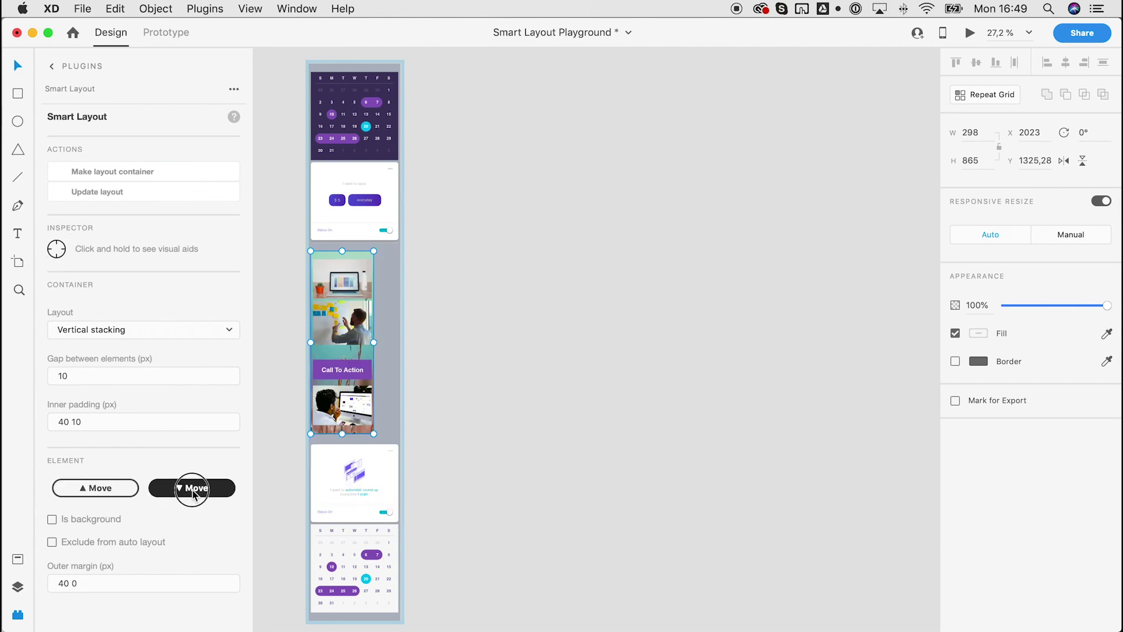
left_click(193, 488)
left_click(94, 491)
left_click(181, 489)
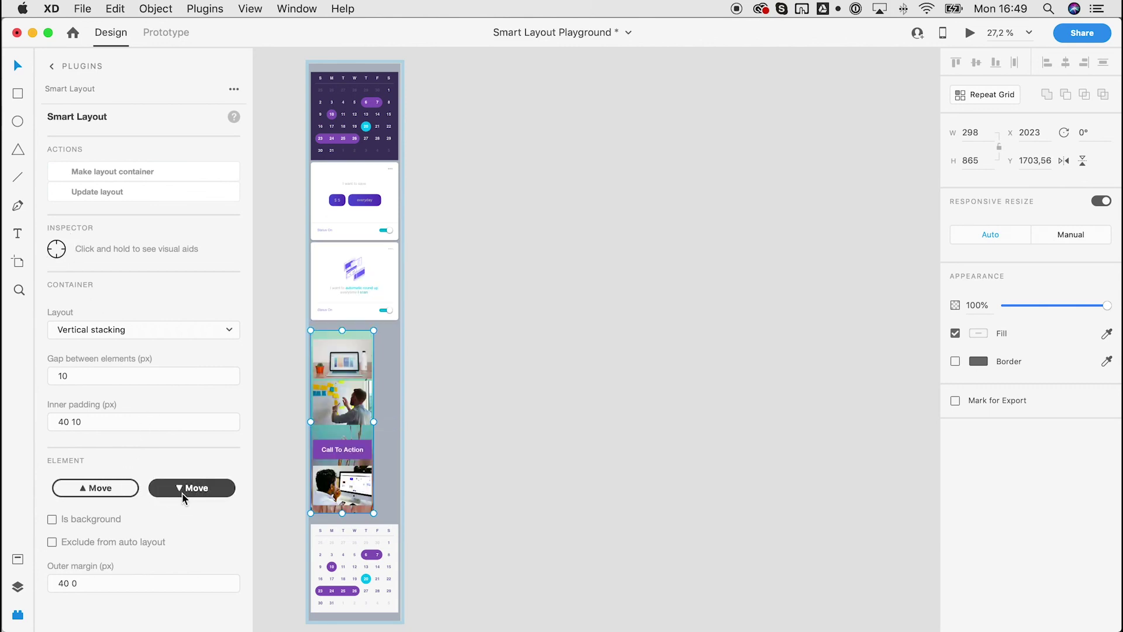
left_click(132, 489)
left_click(489, 333)
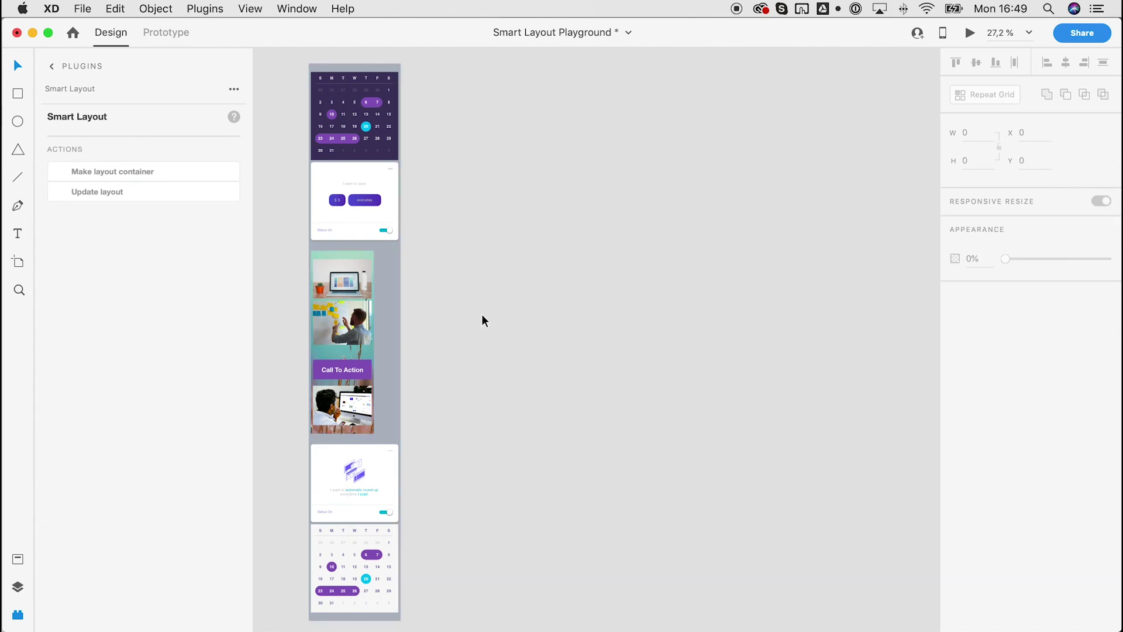
scroll(482, 316, "down", 2)
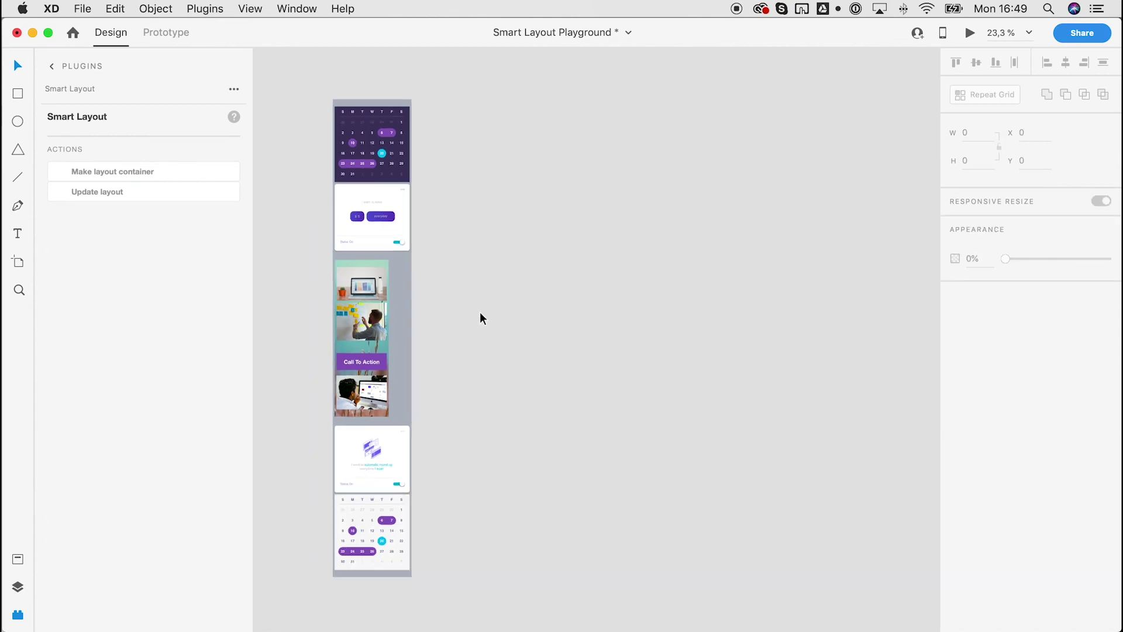